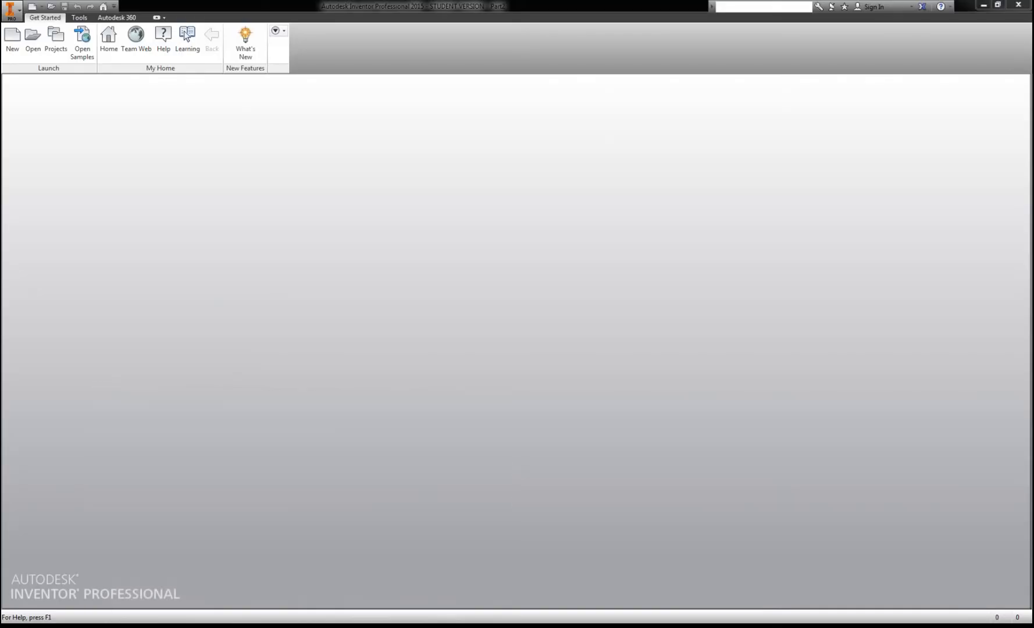
# Step: Create a new part from the Standard.ipt template and start a 2D sketch on the XZ plane
pyautogui.click(10, 47)
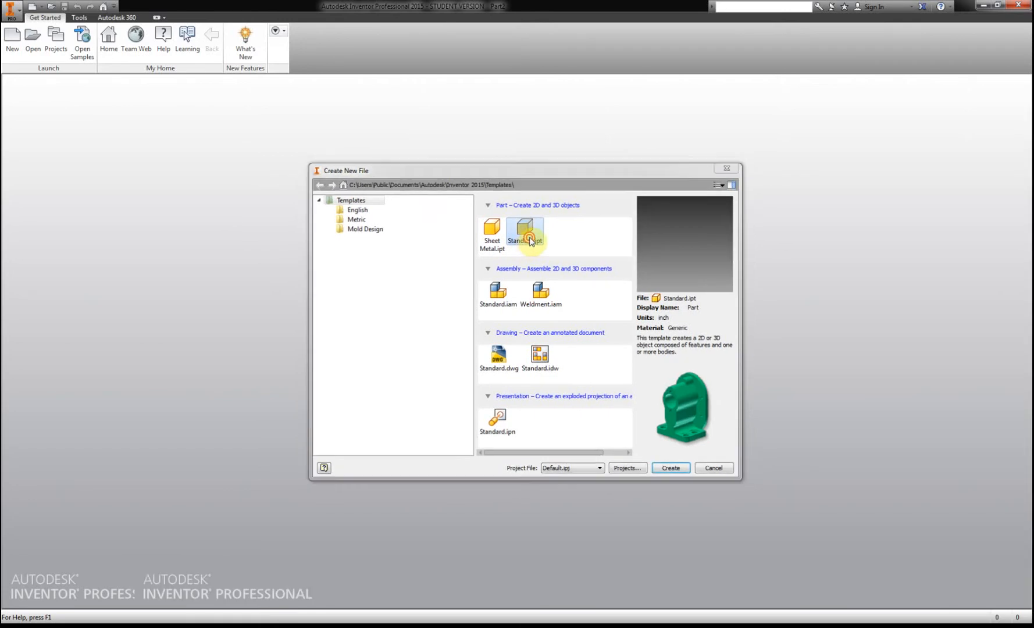
pyautogui.doubleClick(529, 239)
pyautogui.click(23, 38)
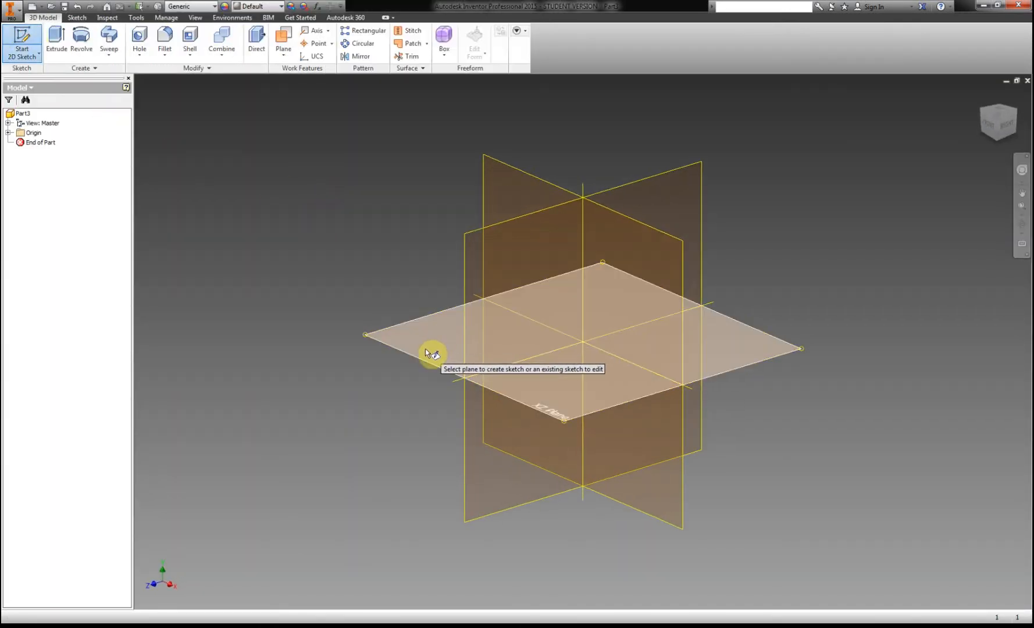
pyautogui.click(567, 417)
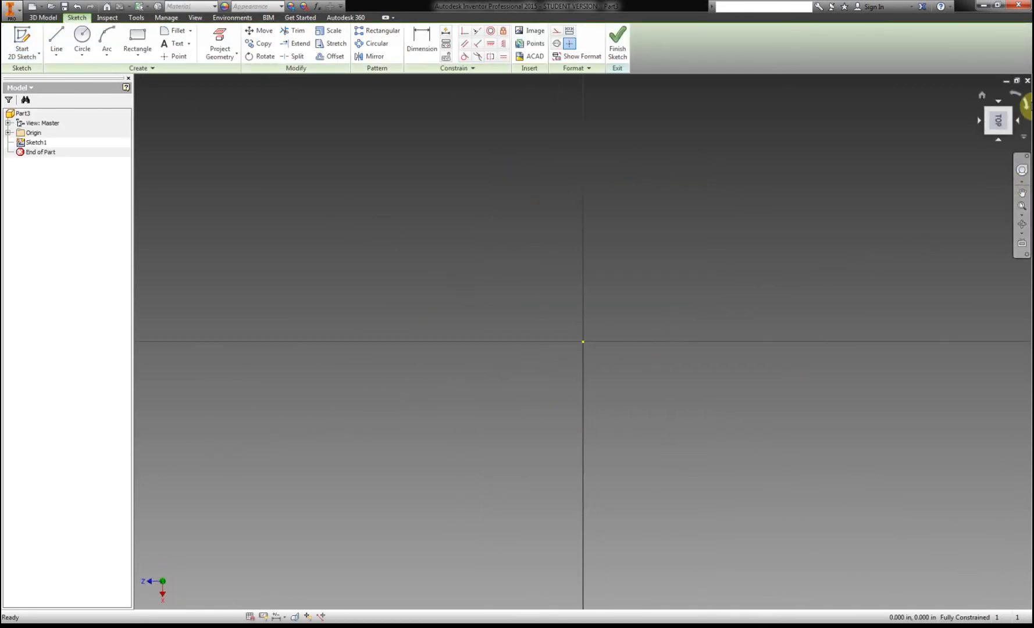
# Step: Draw a wide two-point rectangle from the sketch origin, extending to the left of and below it
pyautogui.click(1004, 100)
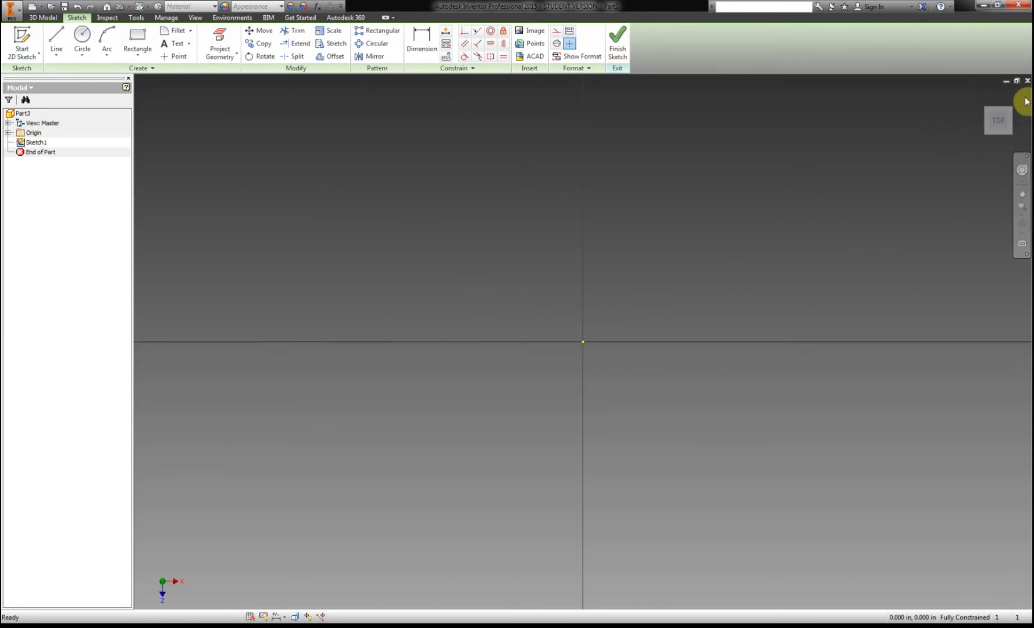
pyautogui.click(998, 138)
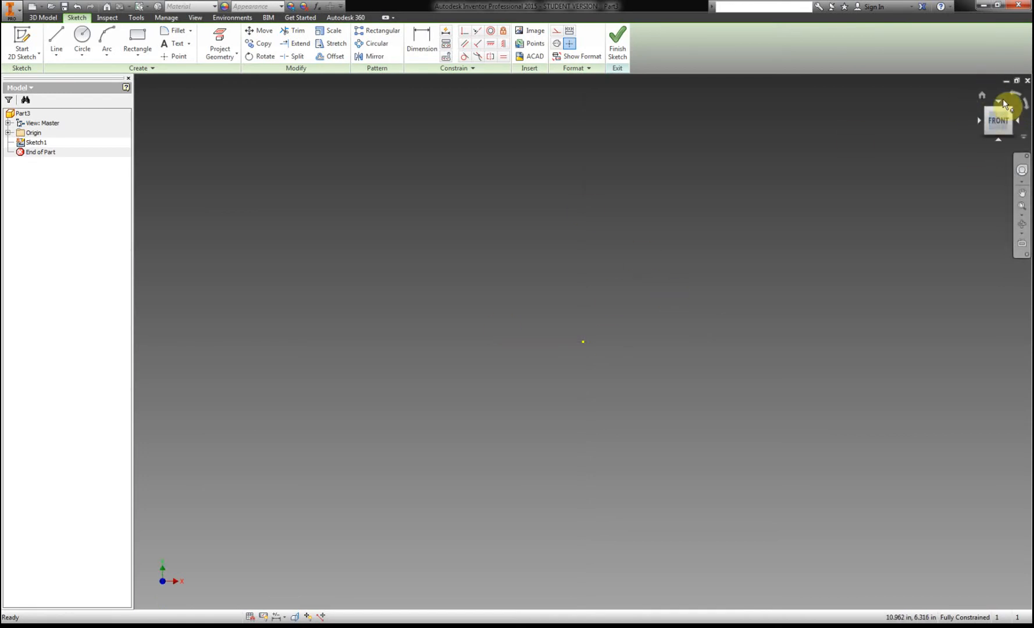
pyautogui.click(1000, 104)
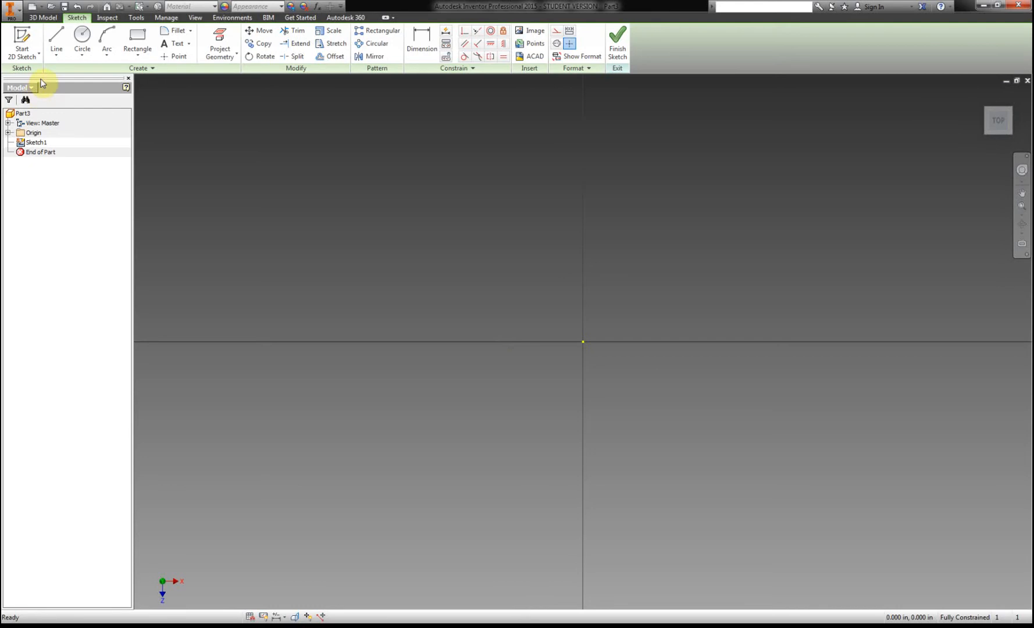
pyautogui.click(137, 40)
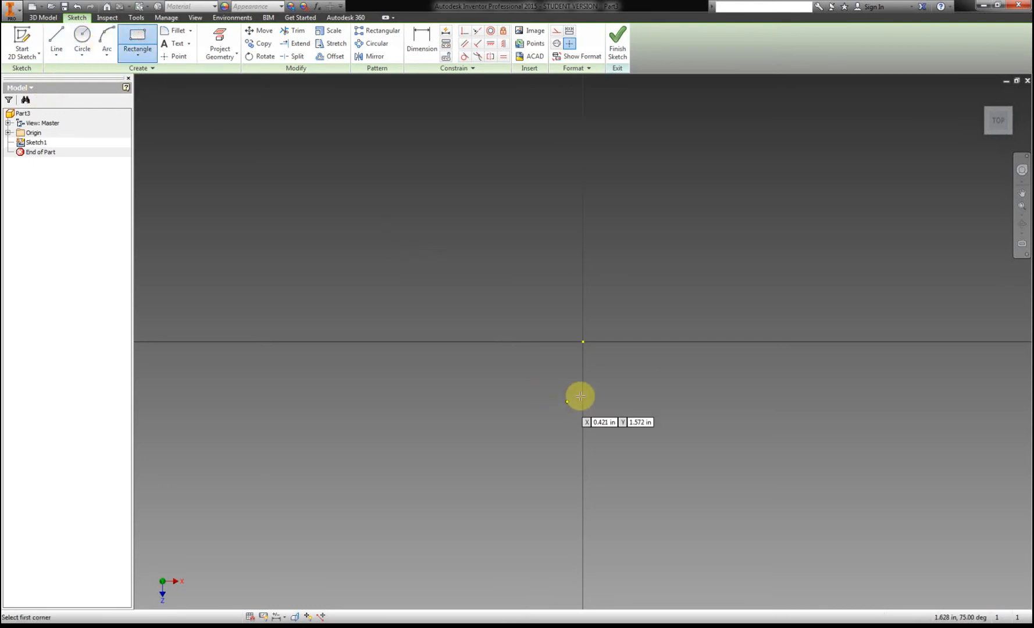
pyautogui.click(583, 343)
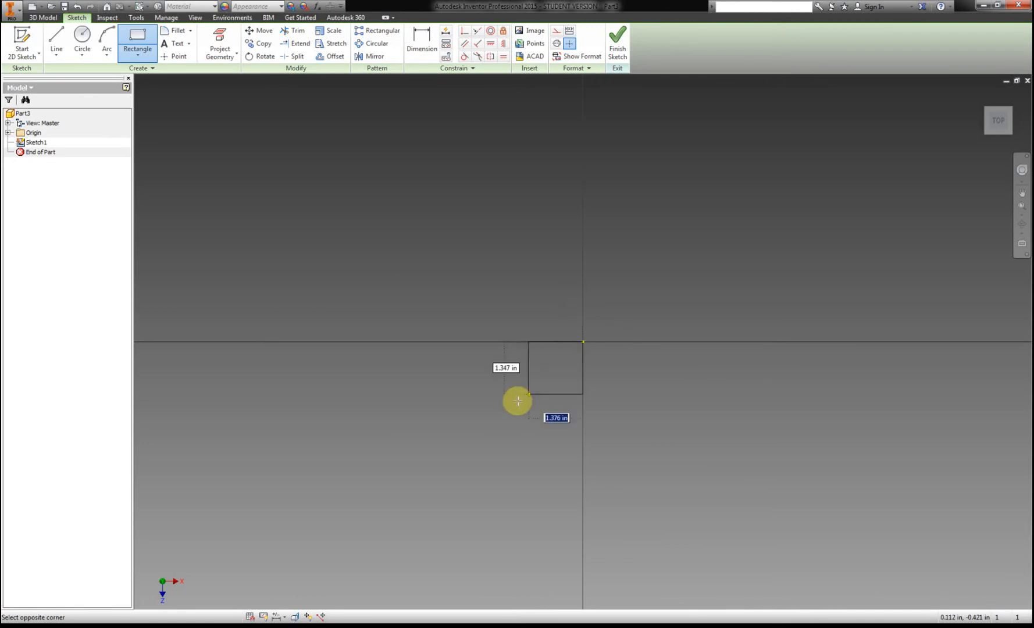
pyautogui.click(257, 440)
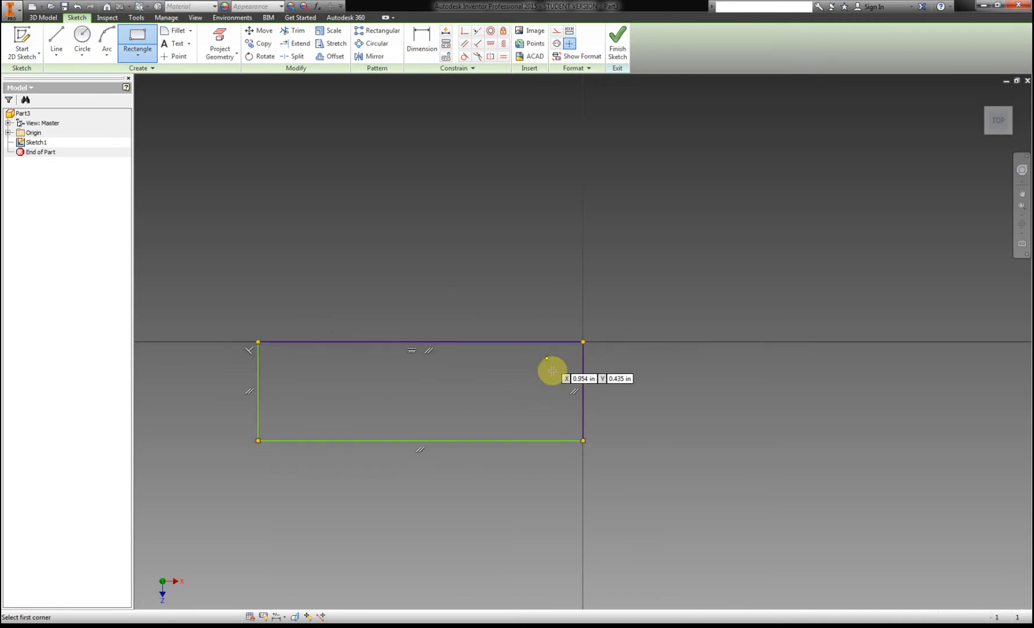
pyautogui.rightClick(348, 264)
pyautogui.click(301, 263)
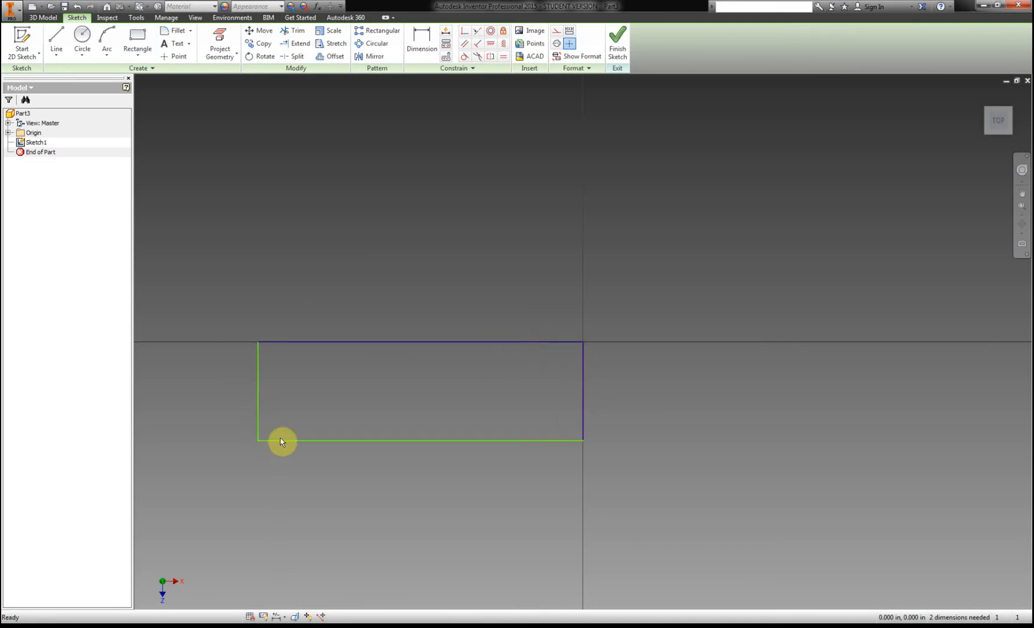
# Step: Check the wheel dimensions in the Adobe Reader handout, return to Inventor, and dimension the rectangle's horizontal side to 1 in
pyautogui.click(165, 626)
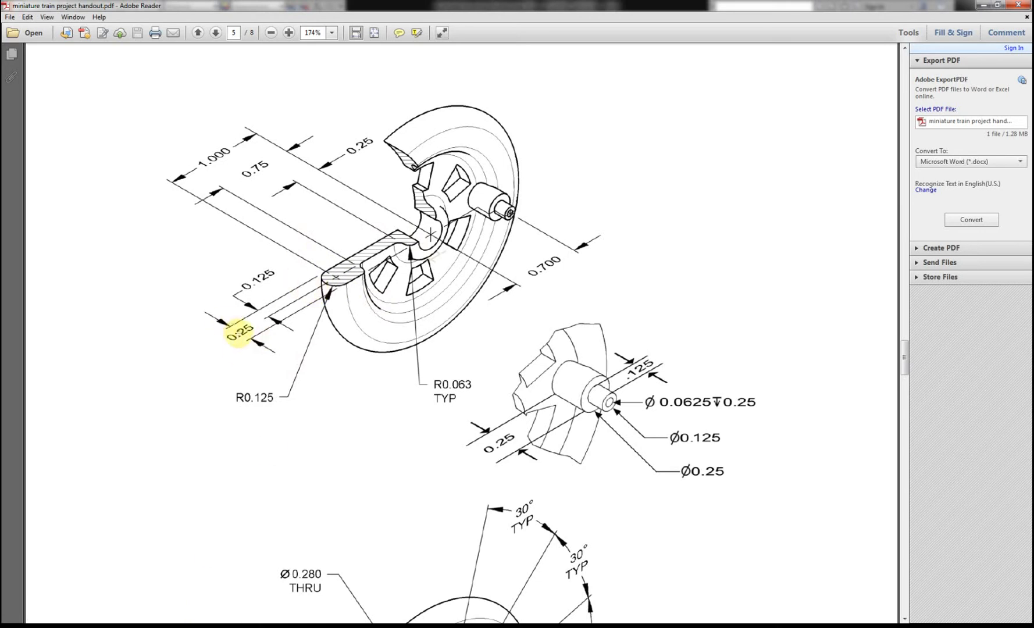
pyautogui.click(175, 627)
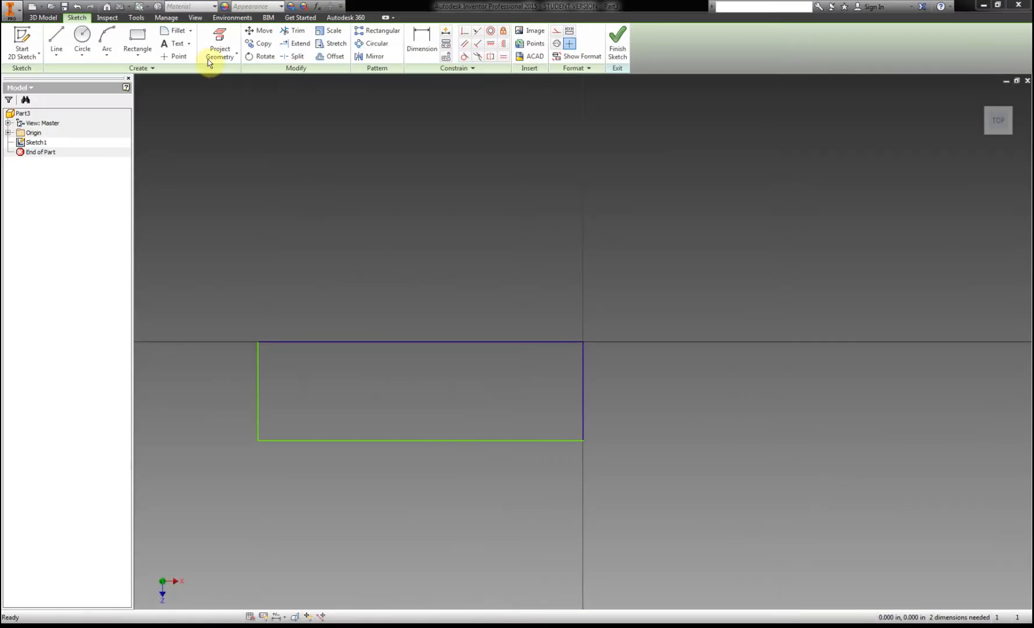
pyautogui.click(418, 47)
pyautogui.click(448, 343)
pyautogui.click(442, 217)
pyautogui.write('1')
pyautogui.press('Return')
# Step: Dimension the rectangle's vertical side to 0.25 in and leave the Dimension command
pyautogui.click(544, 375)
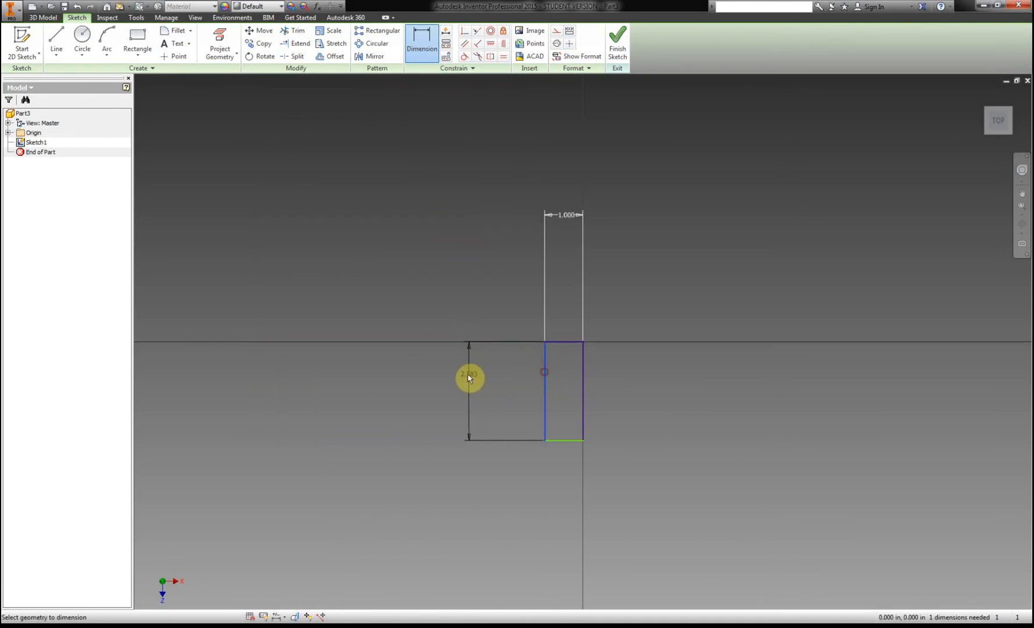
pyautogui.click(459, 375)
pyautogui.write('.25')
pyautogui.press('Return')
pyautogui.scroll(5, 539, 302)
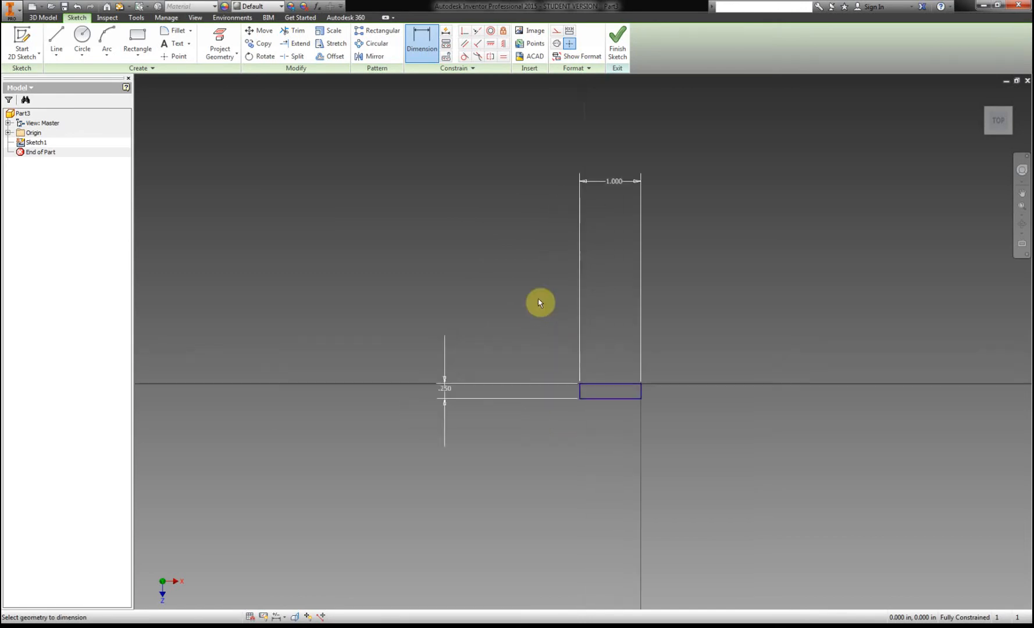
pyautogui.rightClick(806, 111)
pyautogui.click(776, 111)
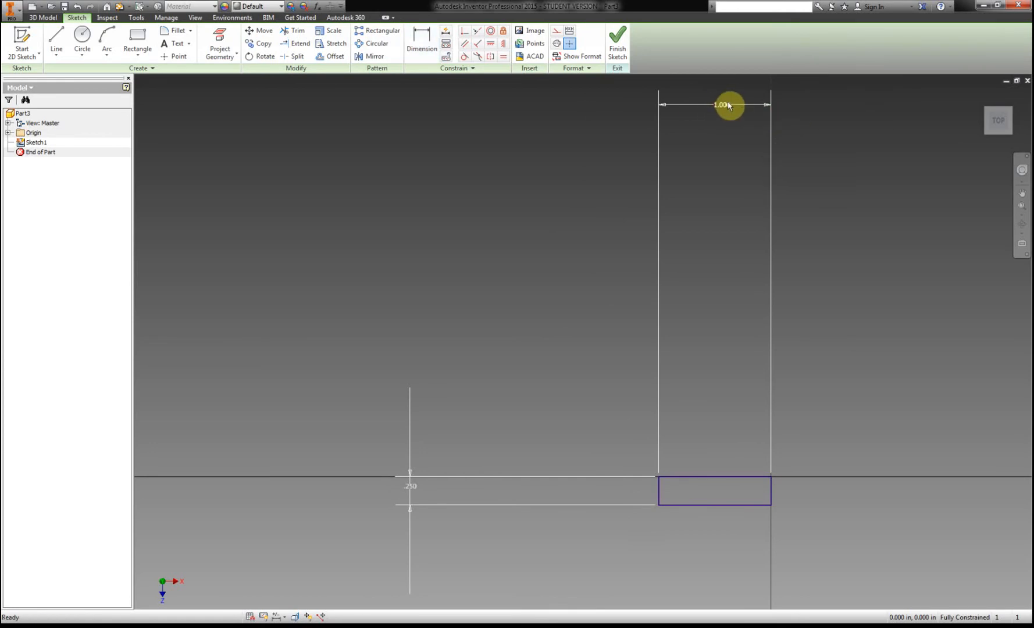
# Step: Reposition the rectangle's horizontal and vertical dimensions closer to the profile
pyautogui.moveTo(722, 110); pyautogui.dragTo(714, 445)
pyautogui.moveTo(411, 487); pyautogui.dragTo(560, 482)
pyautogui.press('Home')
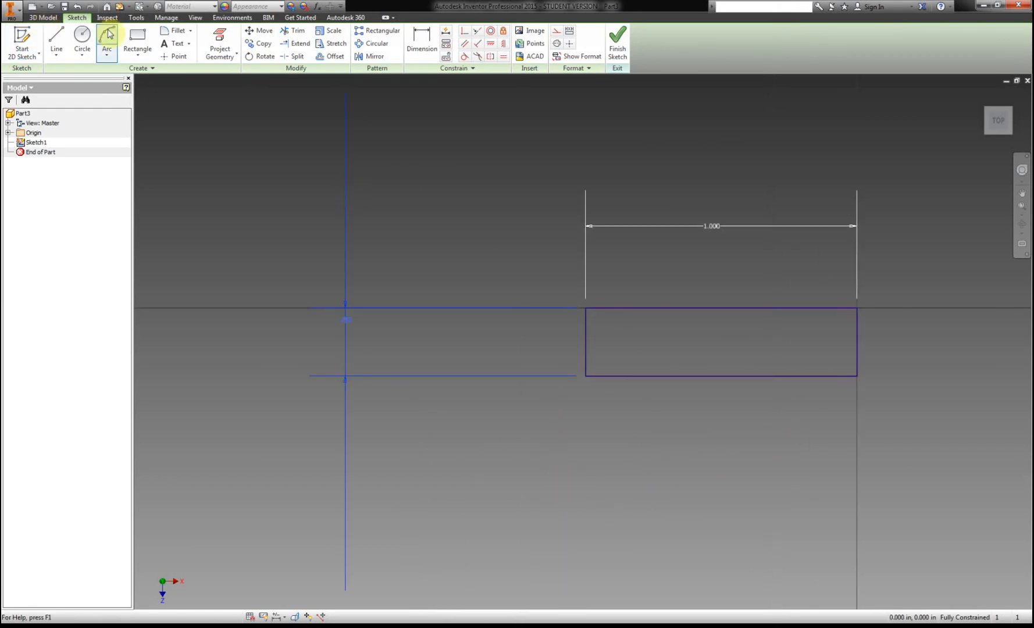
# Step: Add a center-point semicircular arc bulging outward between the rectangle's two left corners, and convert that left edge to a construction line
pyautogui.click(111, 58)
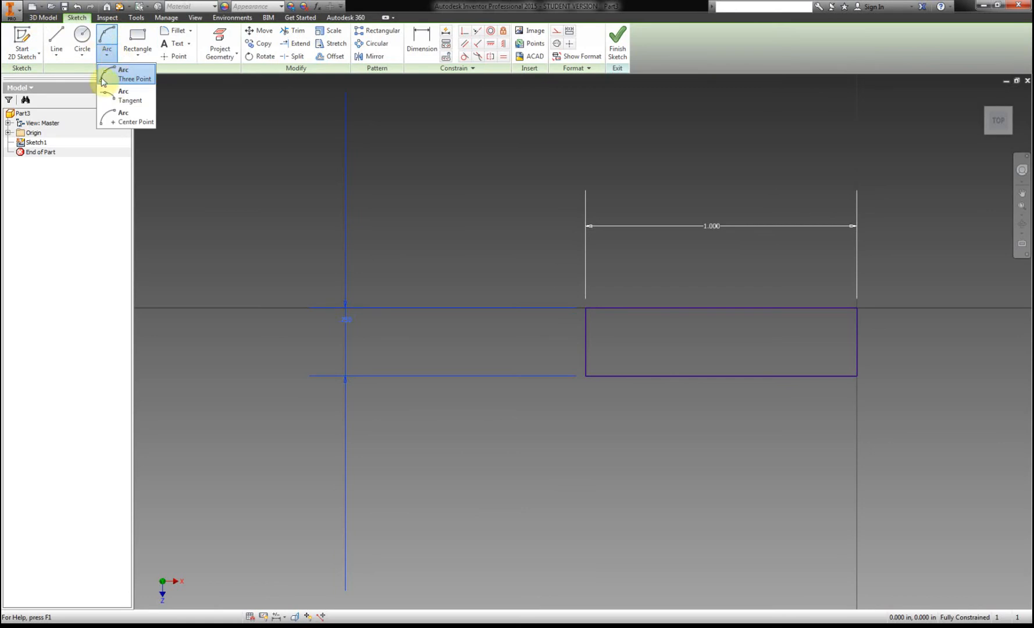
pyautogui.click(133, 122)
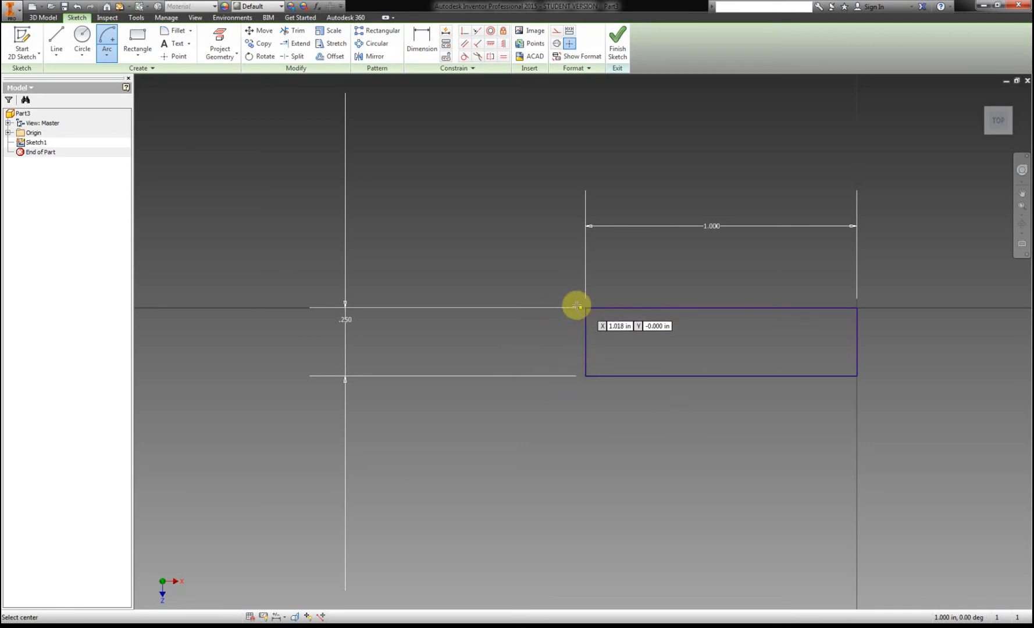
pyautogui.click(585, 342)
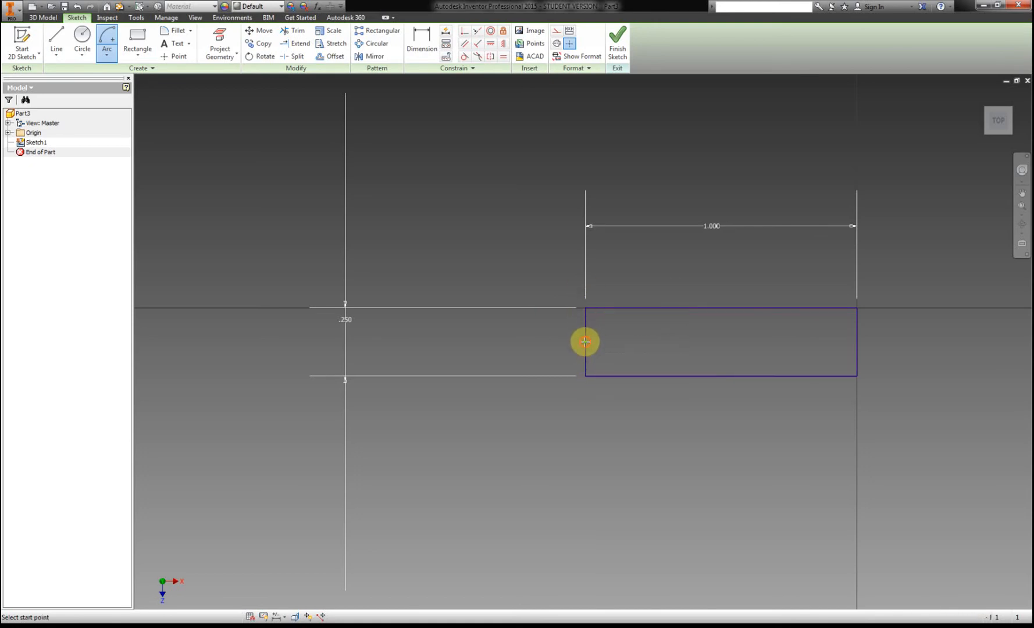
pyautogui.click(584, 307)
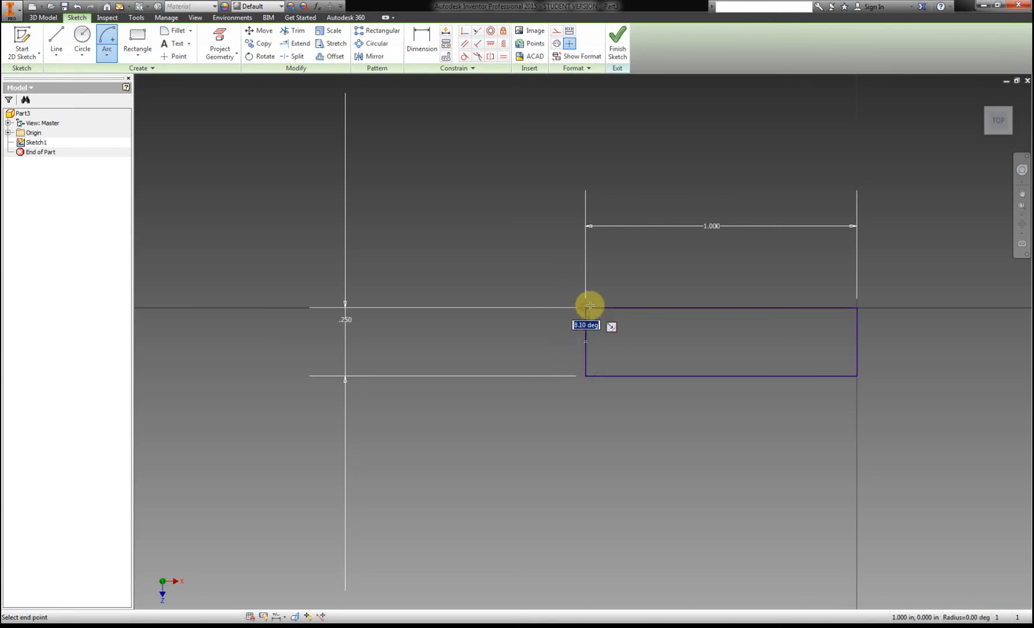
pyautogui.click(585, 376)
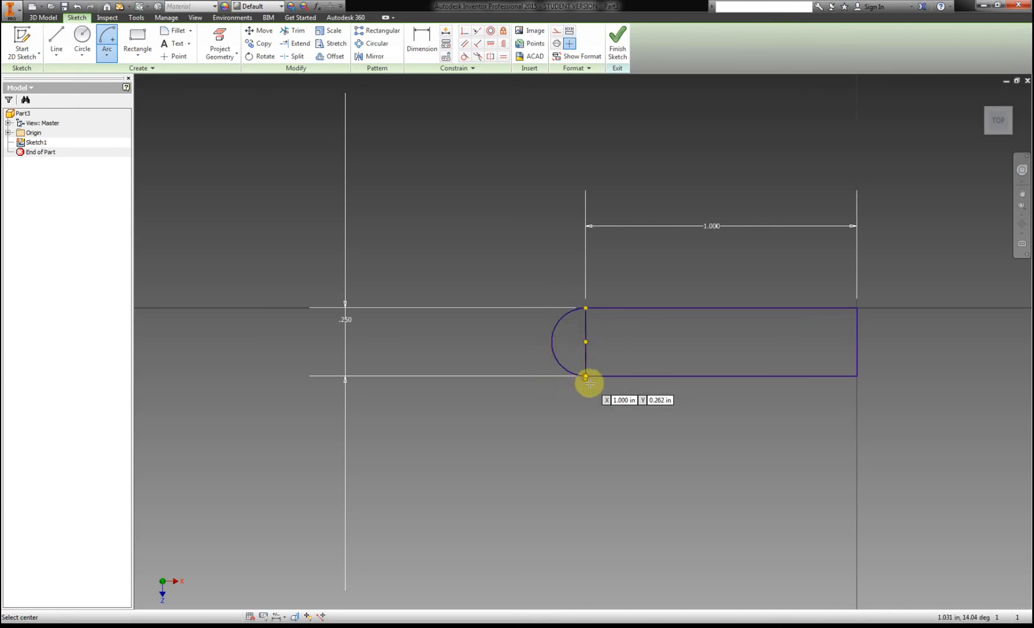
pyautogui.rightClick(582, 428)
pyautogui.click(623, 429)
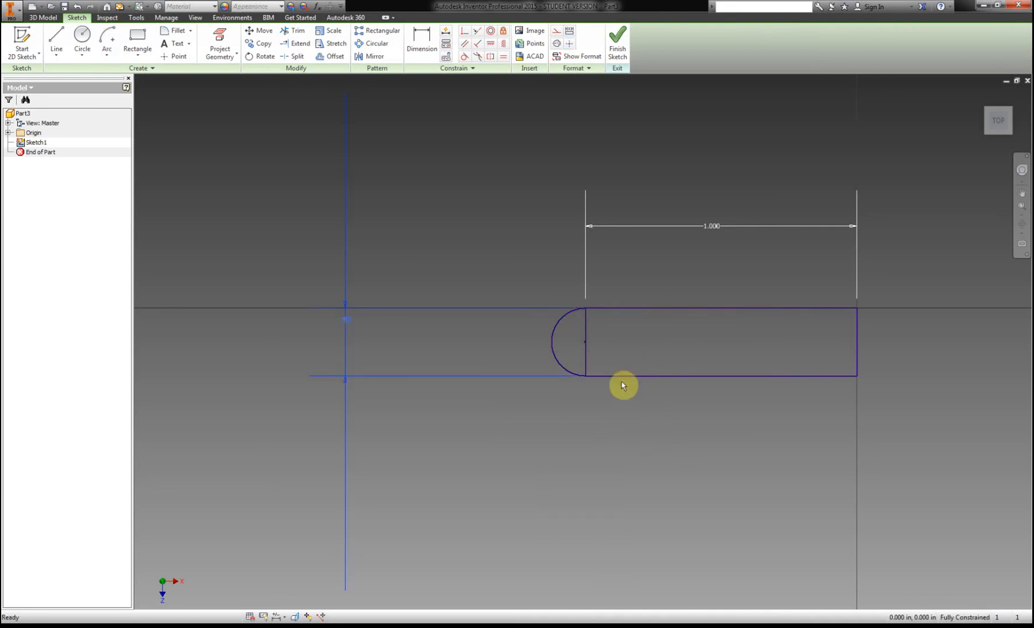
pyautogui.click(585, 326)
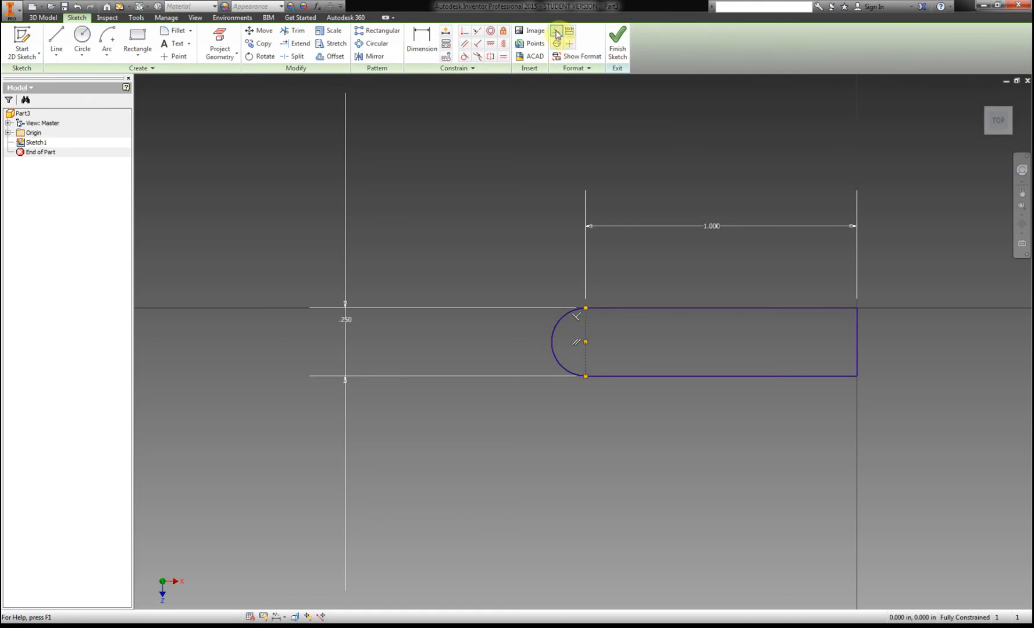
pyautogui.click(562, 171)
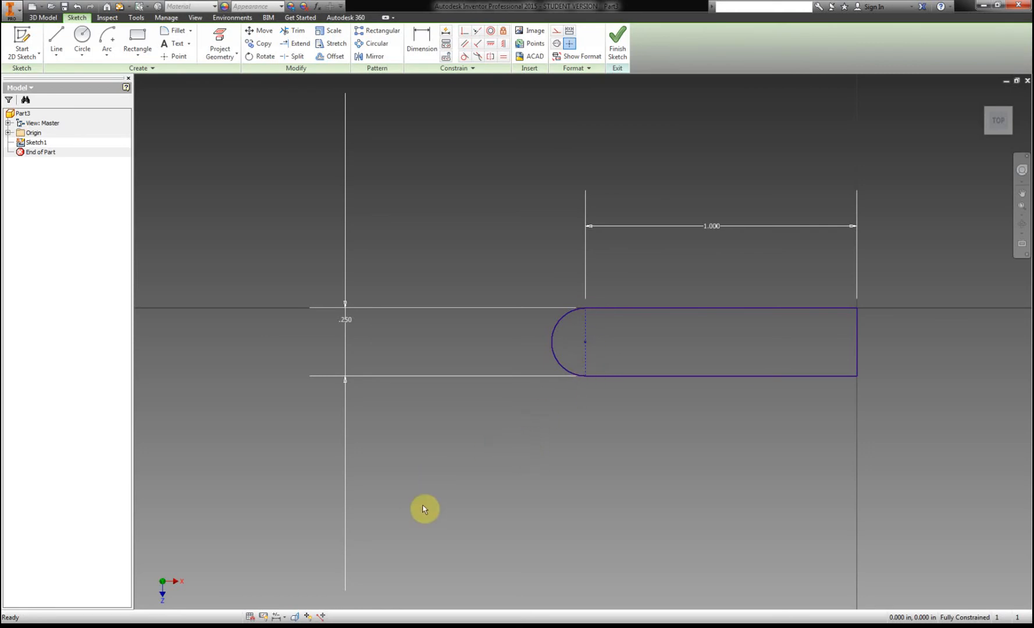
# Step: Consult the wheel drawing in the handout, then draw a smaller rectangle inside the profile, sitting on its lower edge
pyautogui.click(175, 627)
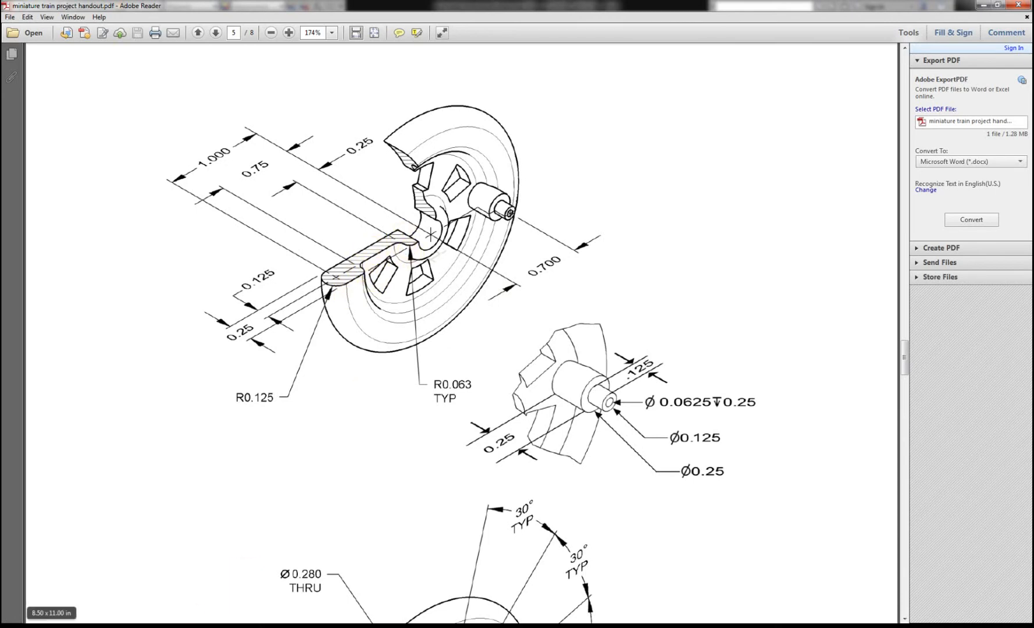
pyautogui.click(187, 621)
pyautogui.click(135, 47)
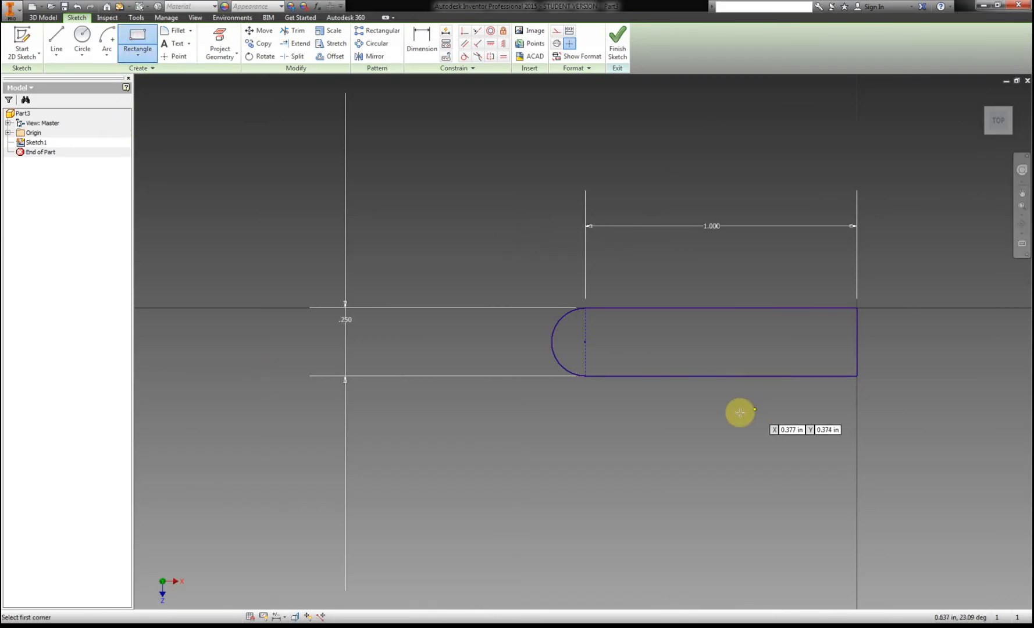
pyautogui.click(668, 375)
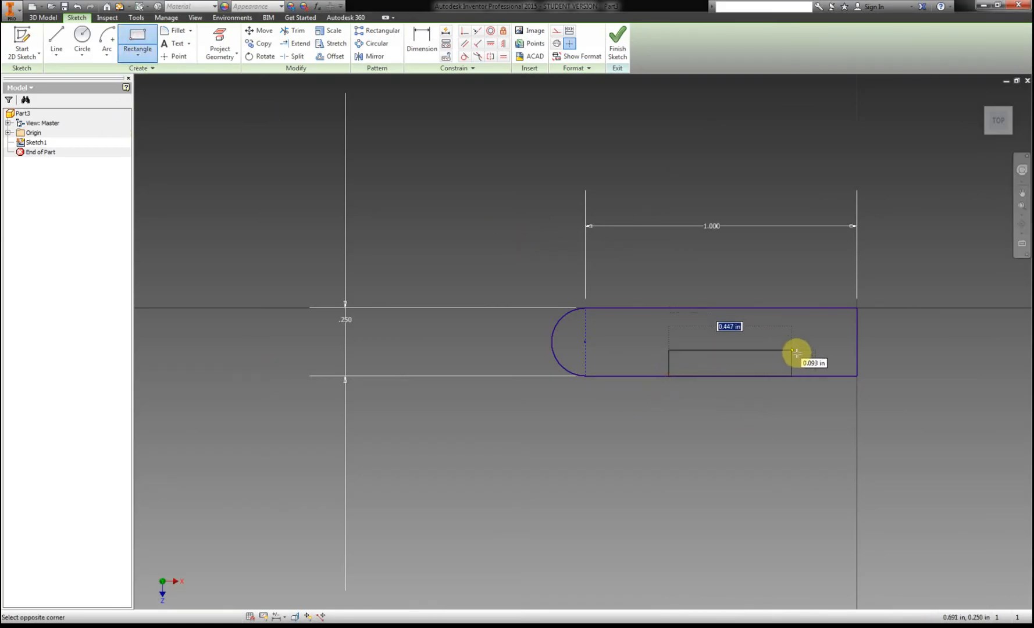
pyautogui.click(821, 357)
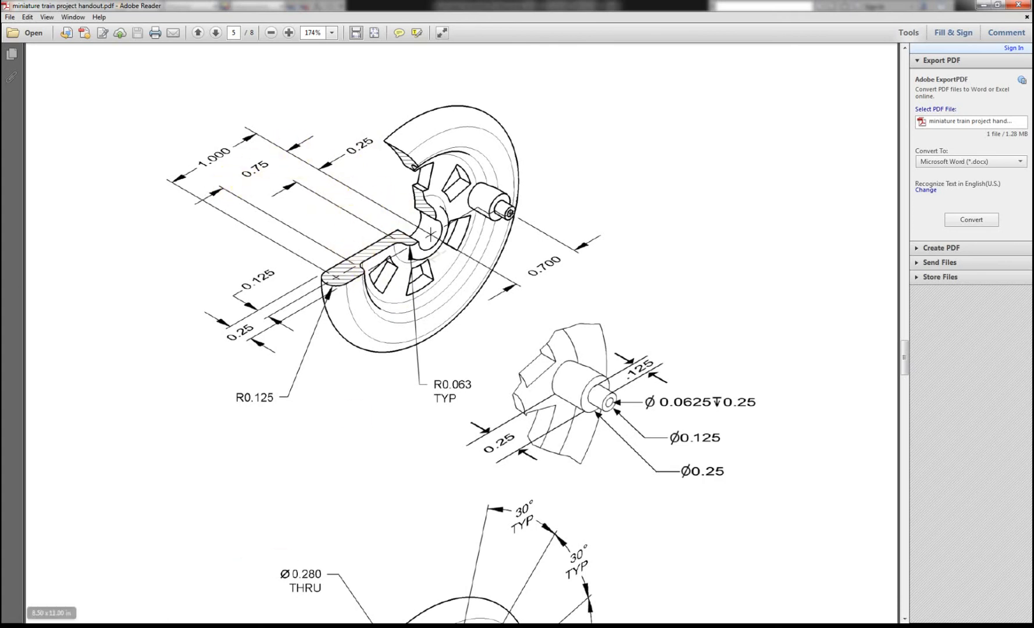
# Step: Recheck the handout and dimension the smaller rectangle's right side 0.25 in from the profile's right edge
pyautogui.click(185, 625)
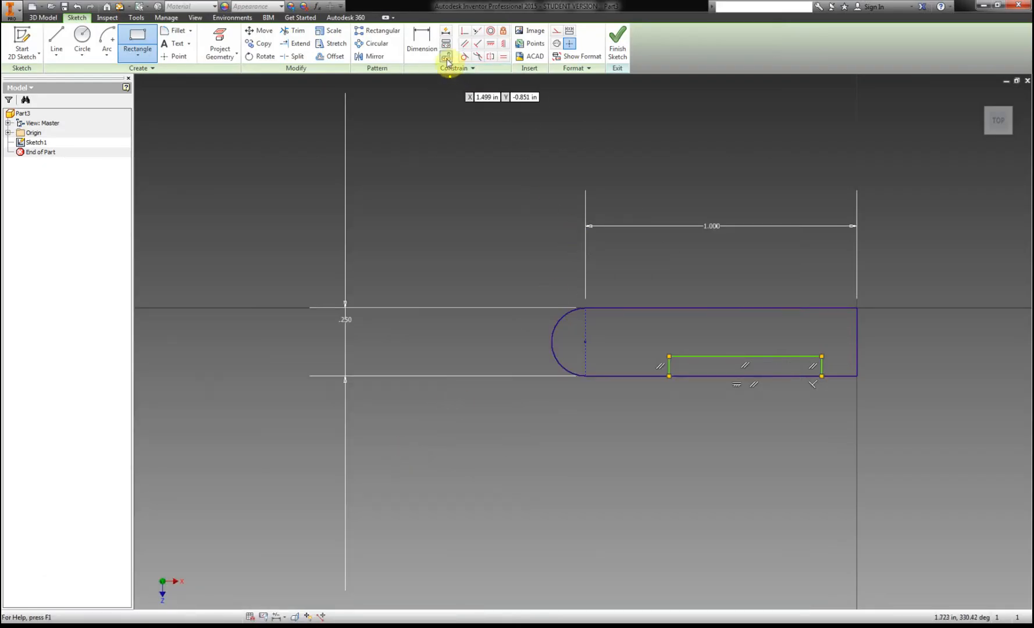
pyautogui.click(423, 47)
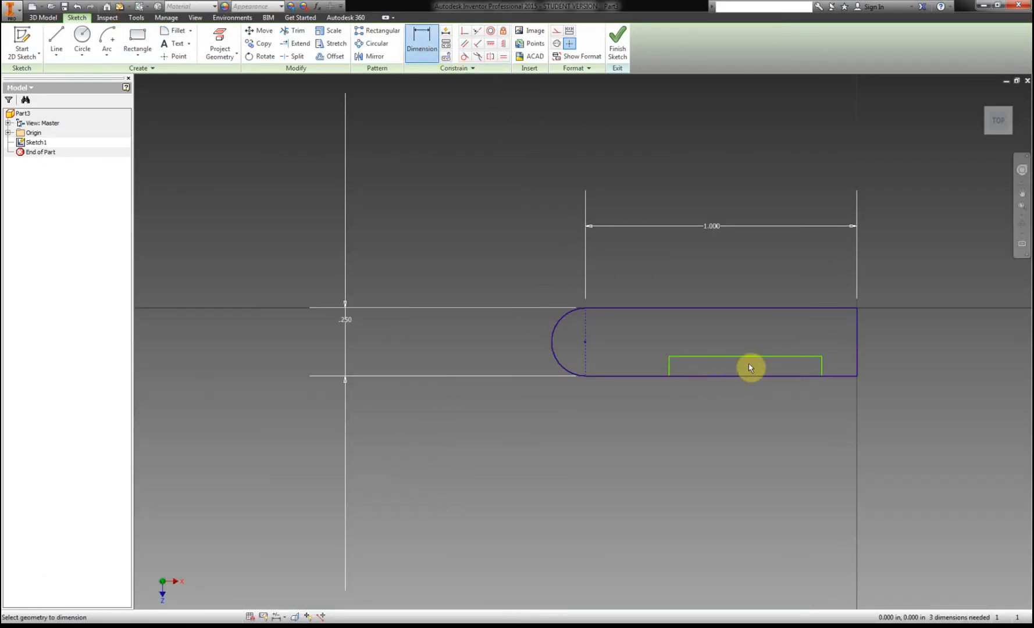
pyautogui.click(821, 366)
pyautogui.click(858, 365)
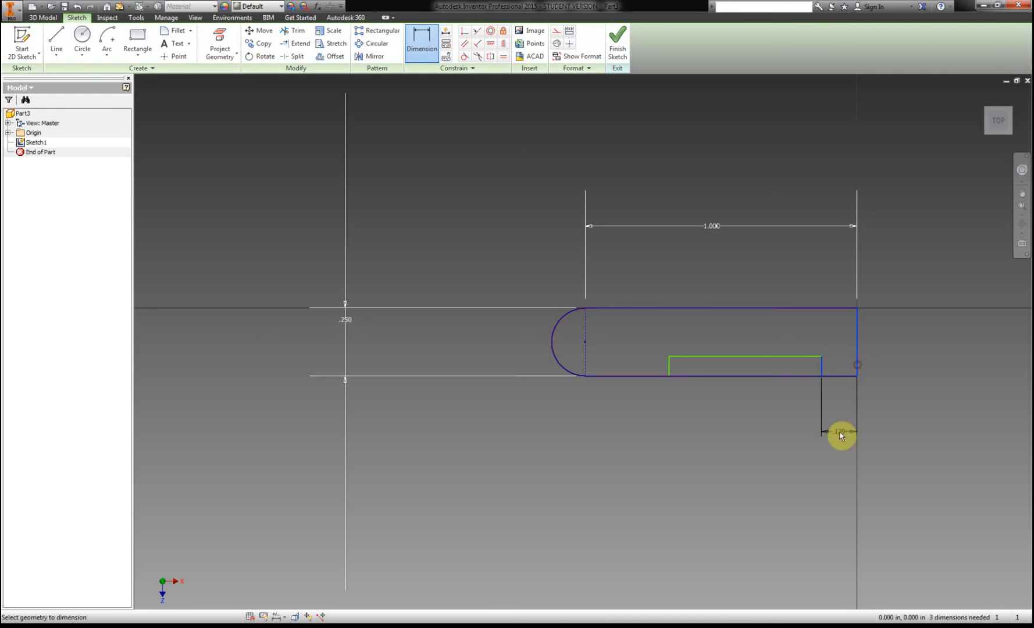
pyautogui.click(840, 434)
pyautogui.write('.25')
pyautogui.press('Return')
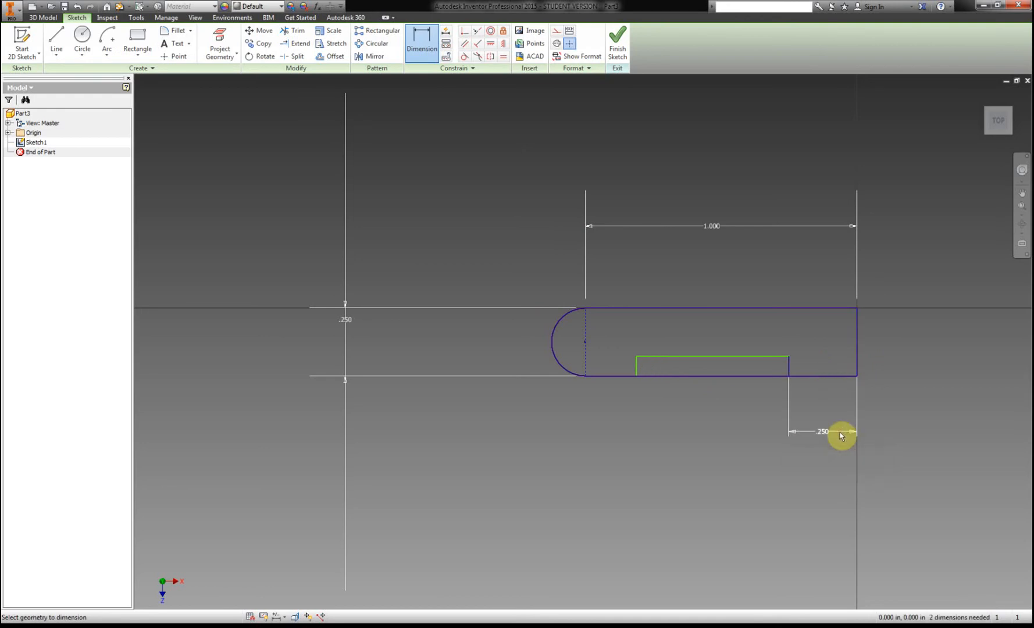
# Step: Dimension the smaller rectangle's left side 0.75 in from the profile's right edge
pyautogui.click(638, 369)
pyautogui.click(858, 365)
pyautogui.click(803, 484)
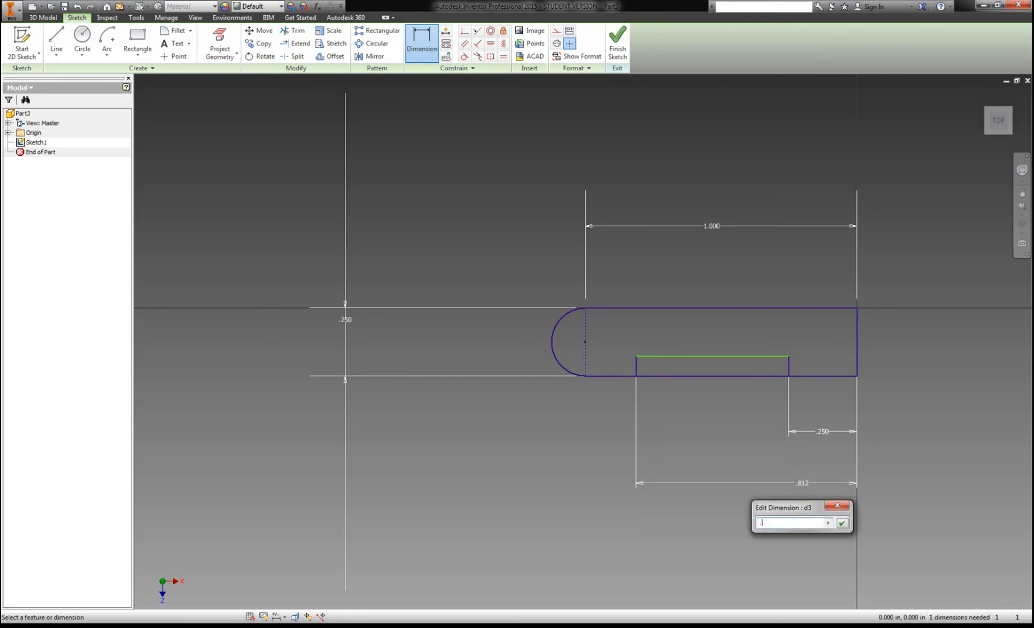
pyautogui.write('.75')
pyautogui.press('Return')
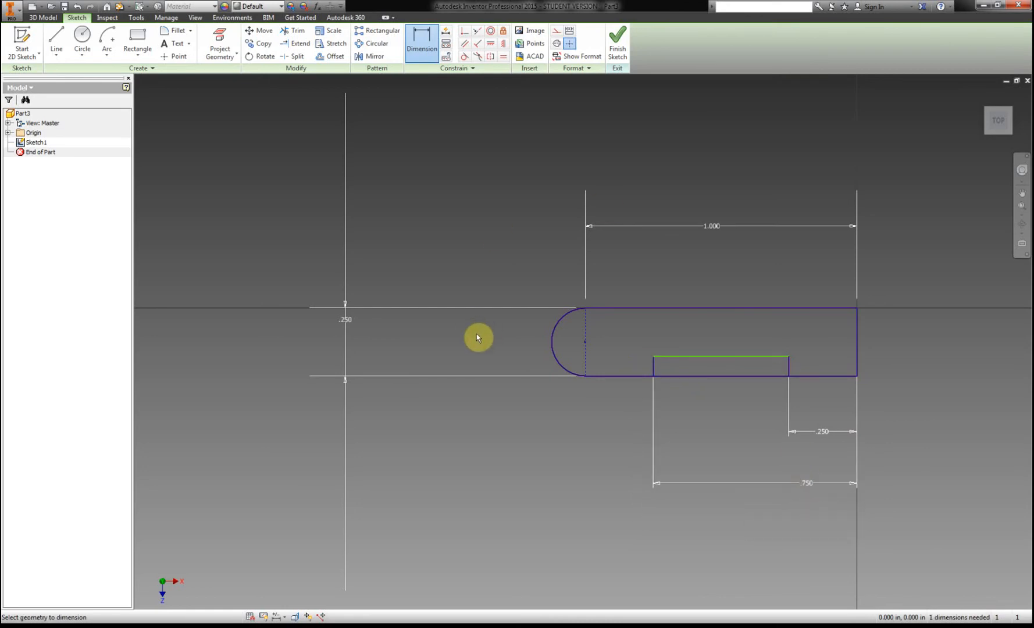
# Step: Recheck the handout, dimension the smaller rectangle's height as 0.125 in, and finish the sketch
pyautogui.hotkey('alt', 'Tab')
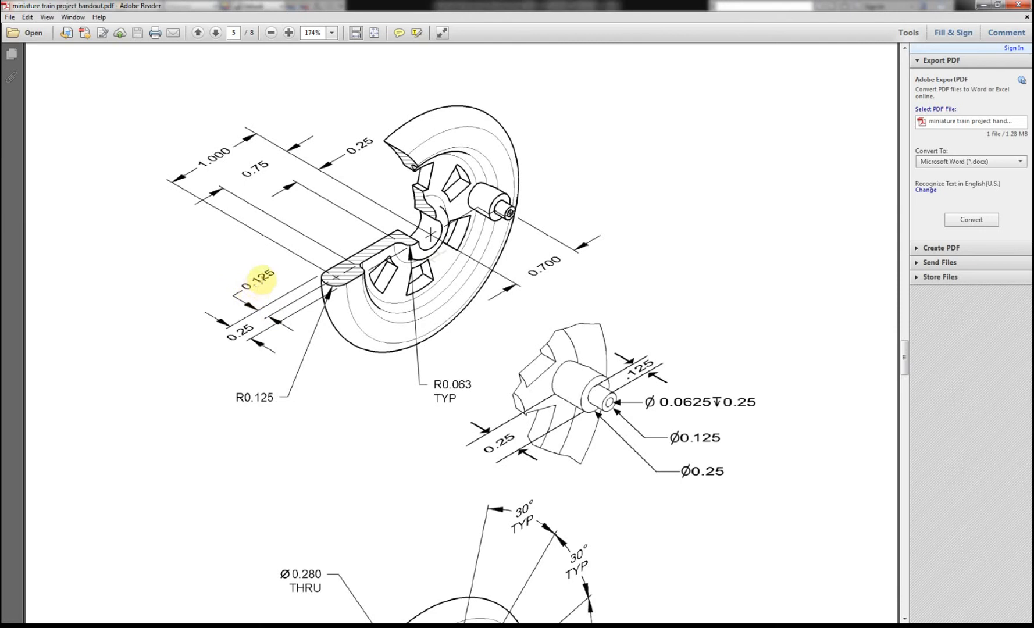
pyautogui.click(167, 625)
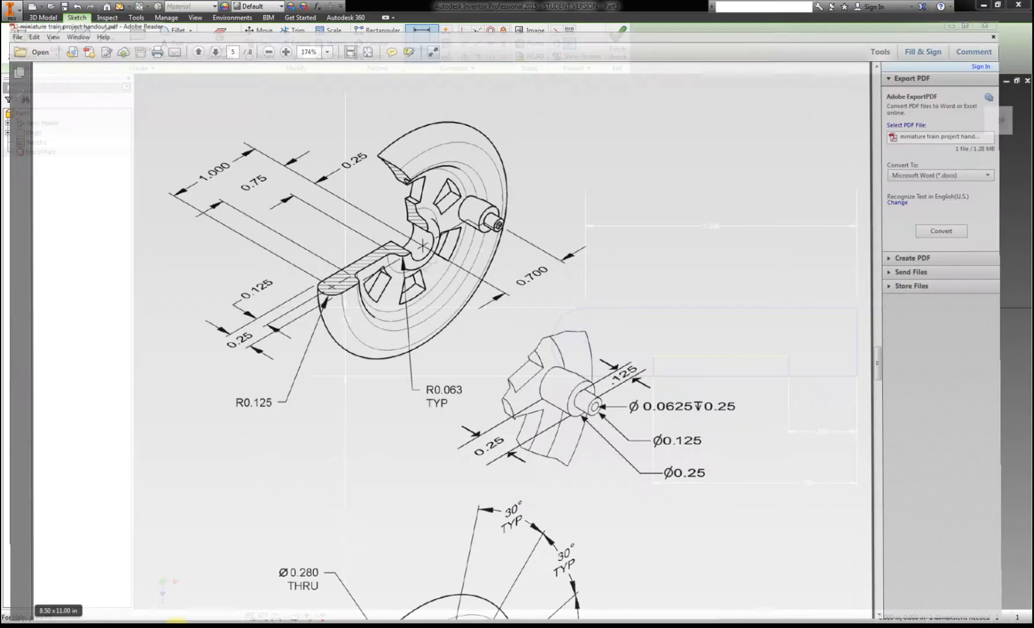
pyautogui.click(429, 56)
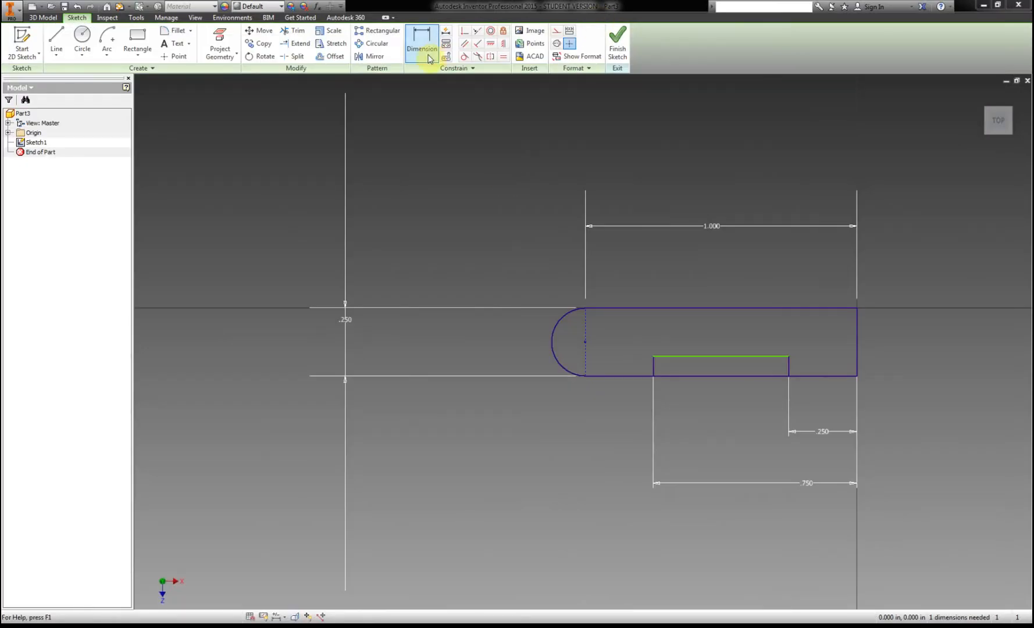
pyautogui.click(670, 356)
pyautogui.click(674, 376)
pyautogui.click(914, 369)
pyautogui.write('.125')
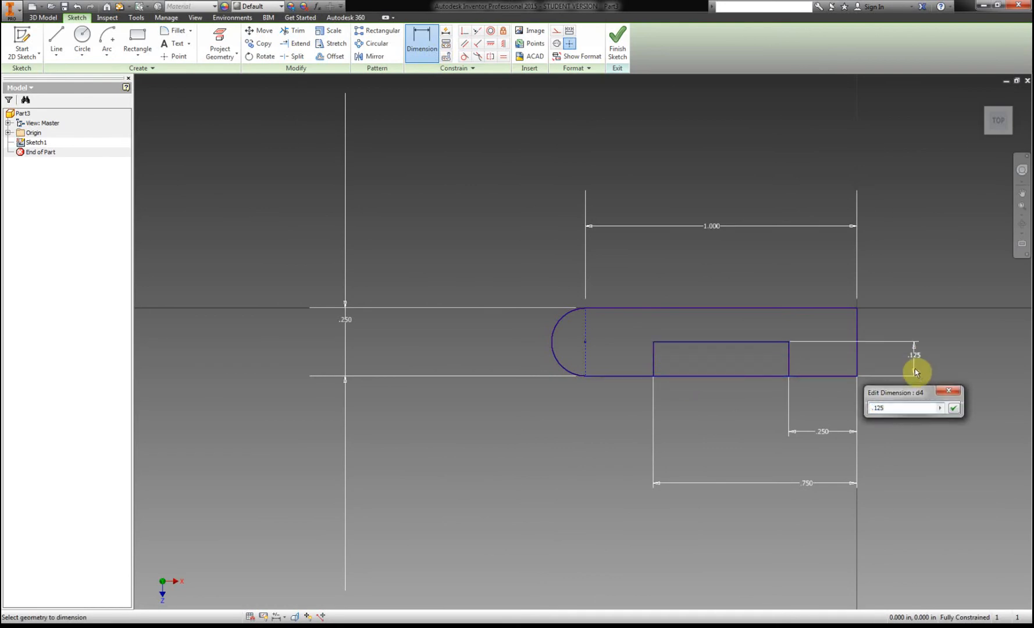
pyautogui.press('Return')
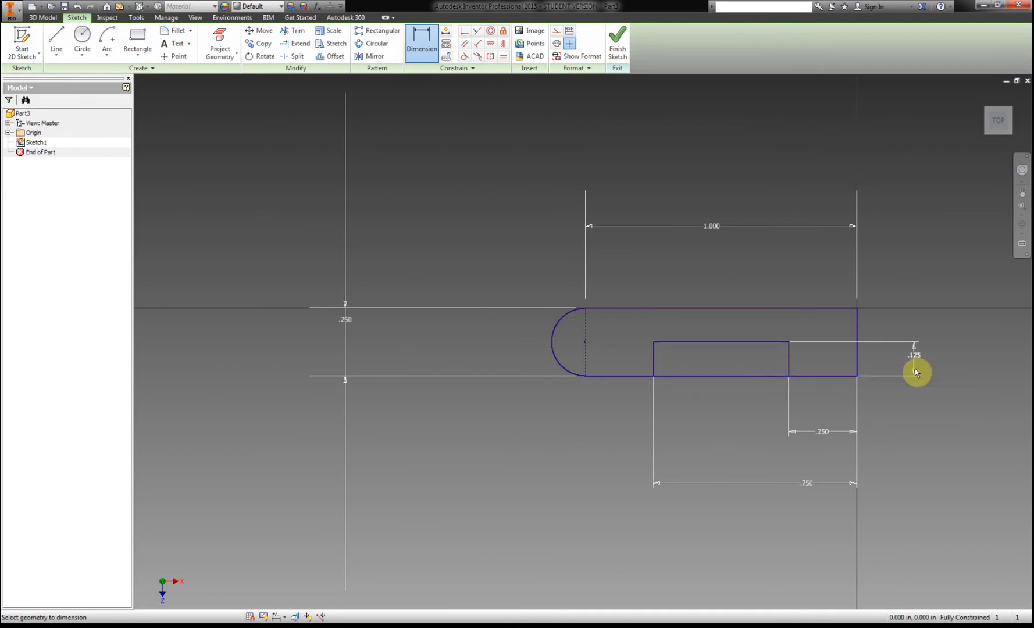
pyautogui.click(616, 50)
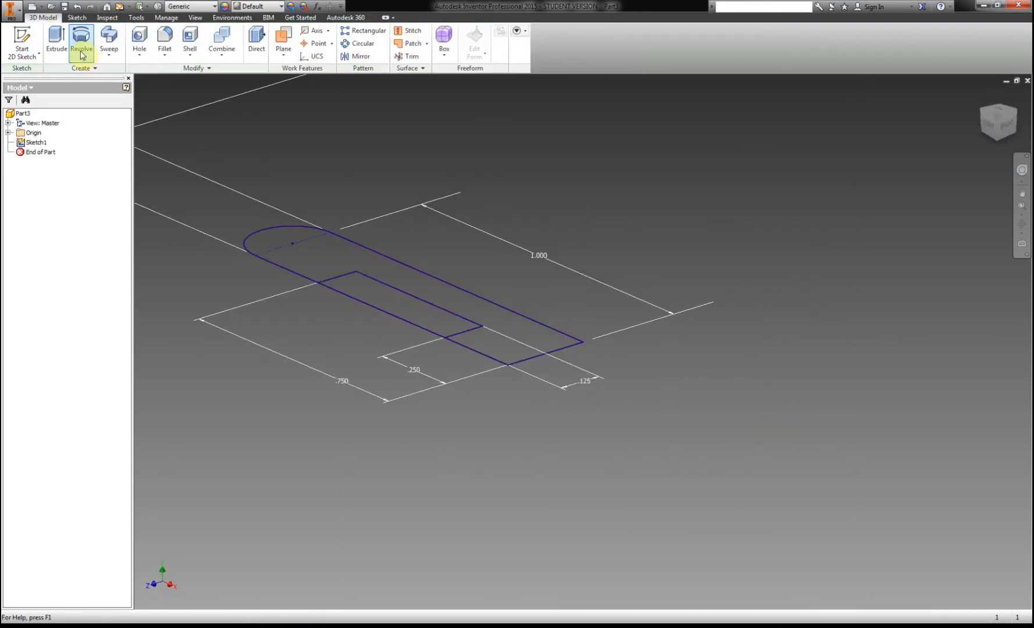
# Step: Revolve the notched cross-section, including the rounded end, a full turn about the profile's straight short edge opposite the arc
pyautogui.click(80, 46)
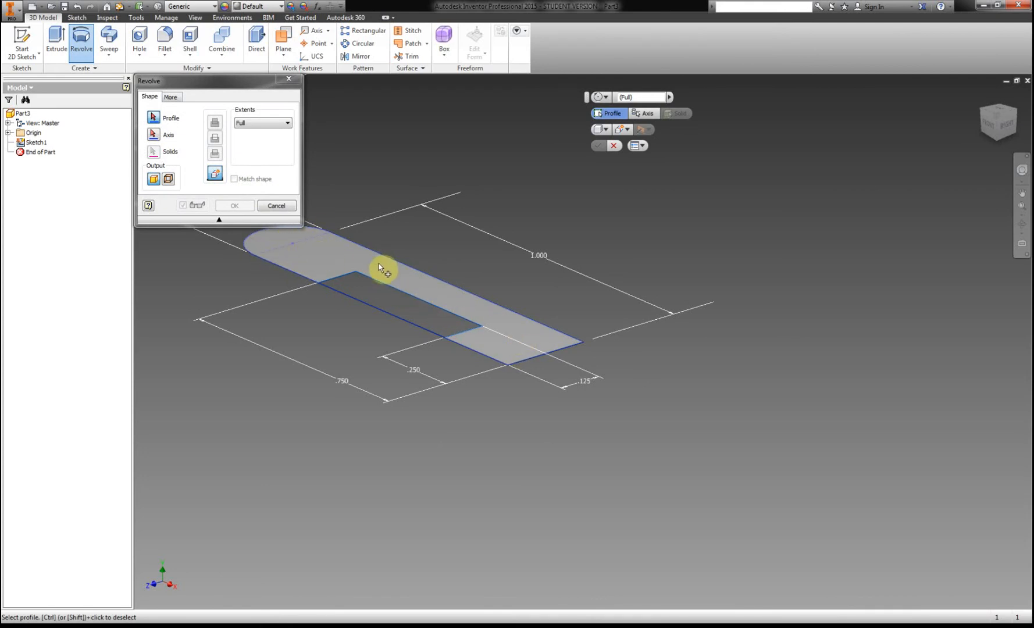
pyautogui.click(315, 262)
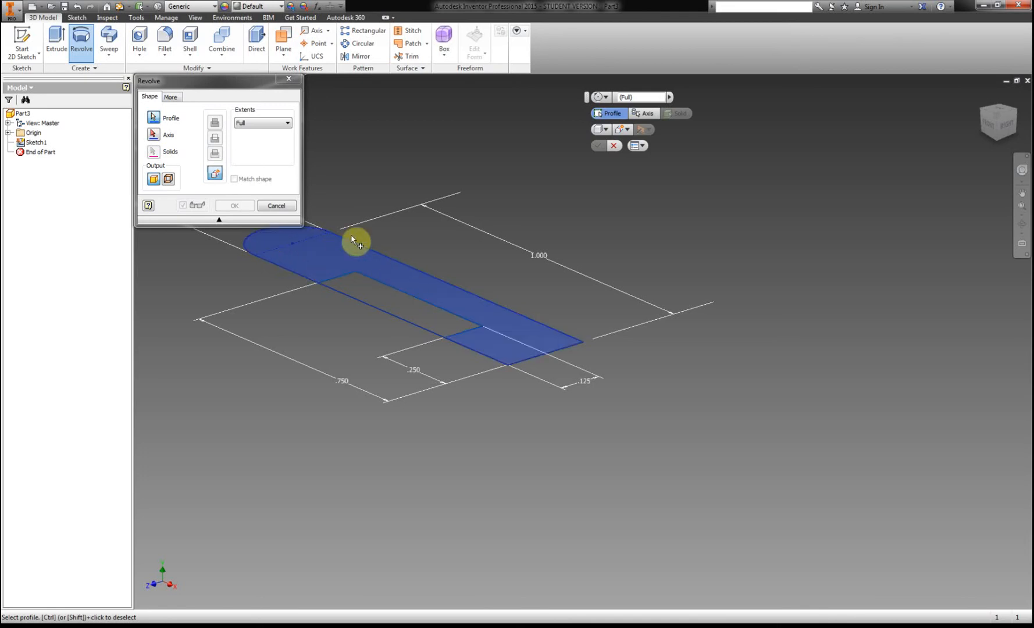
pyautogui.click(152, 136)
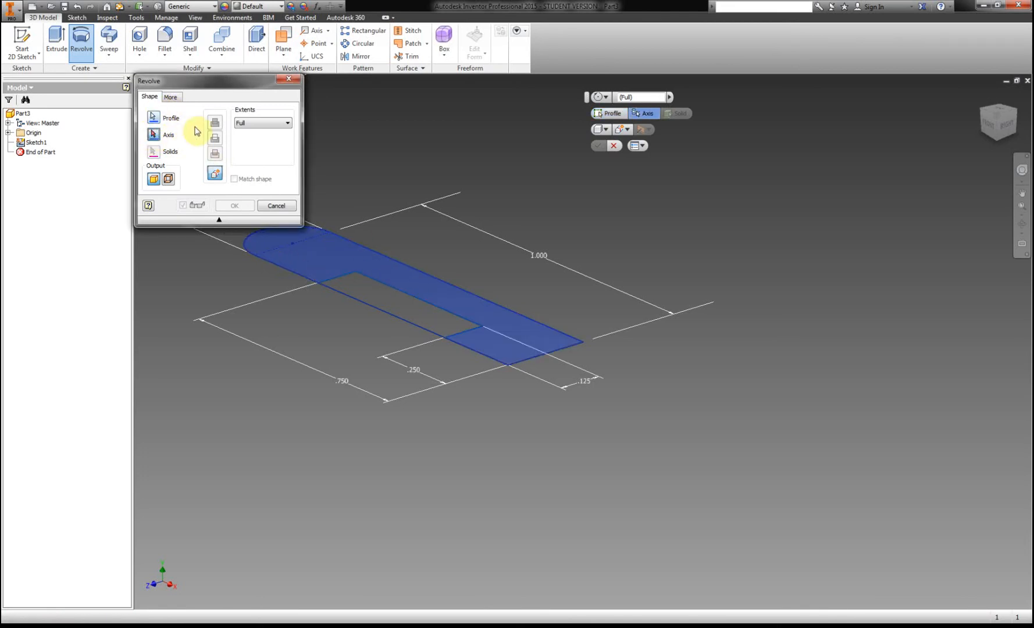
pyautogui.click(551, 355)
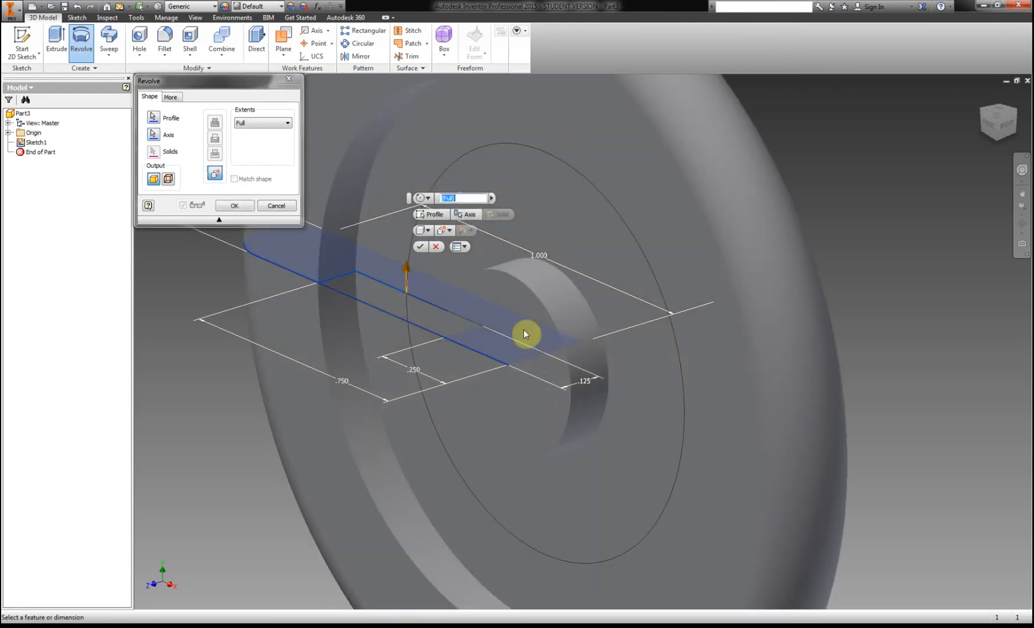
pyautogui.click(238, 206)
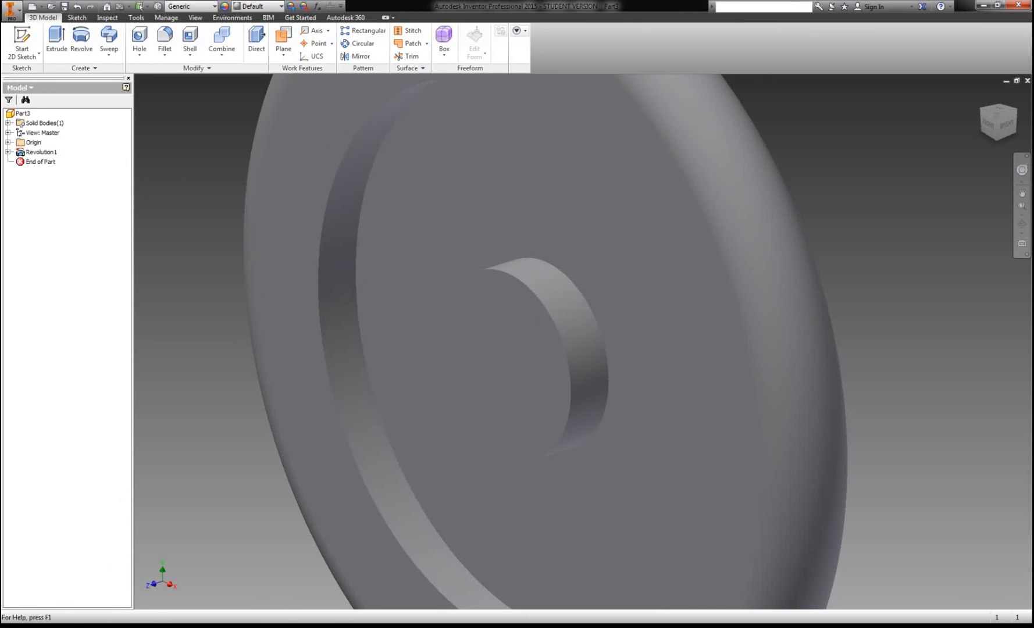
# Step: Consult the handout and fillet the four circular inner and outer edges of the ring-shaped recess with a 0.063 in radius
pyautogui.moveTo(145, 624)
pyautogui.click(120, 572)
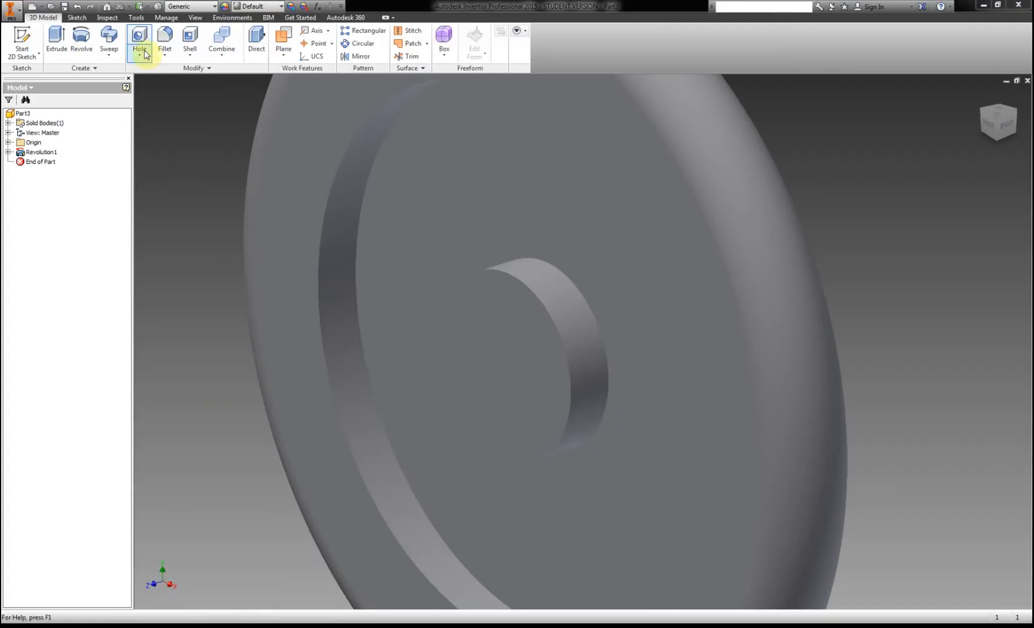
pyautogui.click(165, 40)
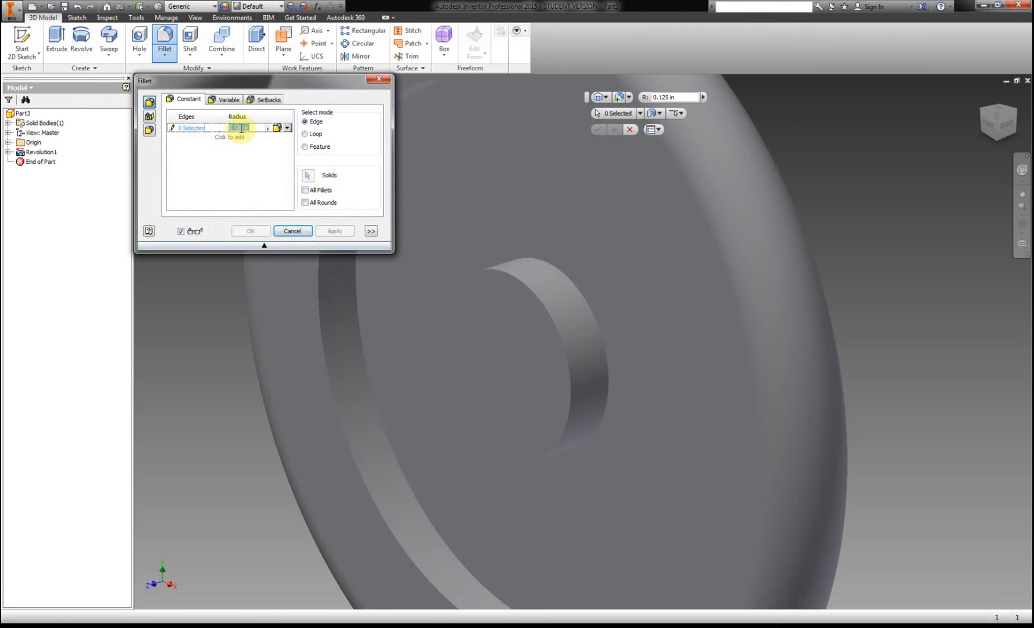
pyautogui.write('0.063')
pyautogui.click(361, 321)
pyautogui.click(323, 326)
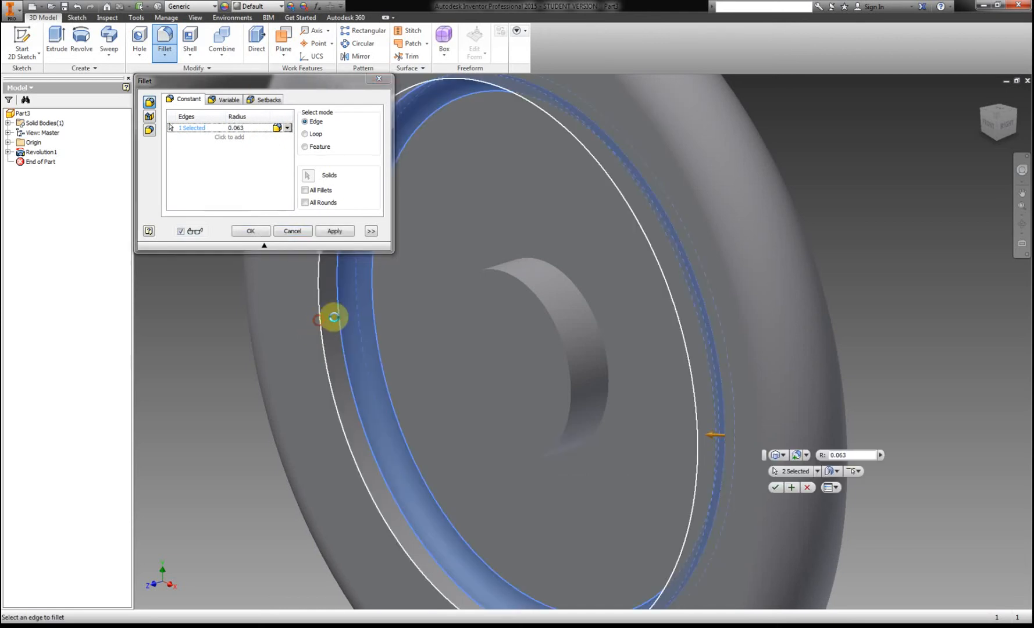
pyautogui.click(552, 269)
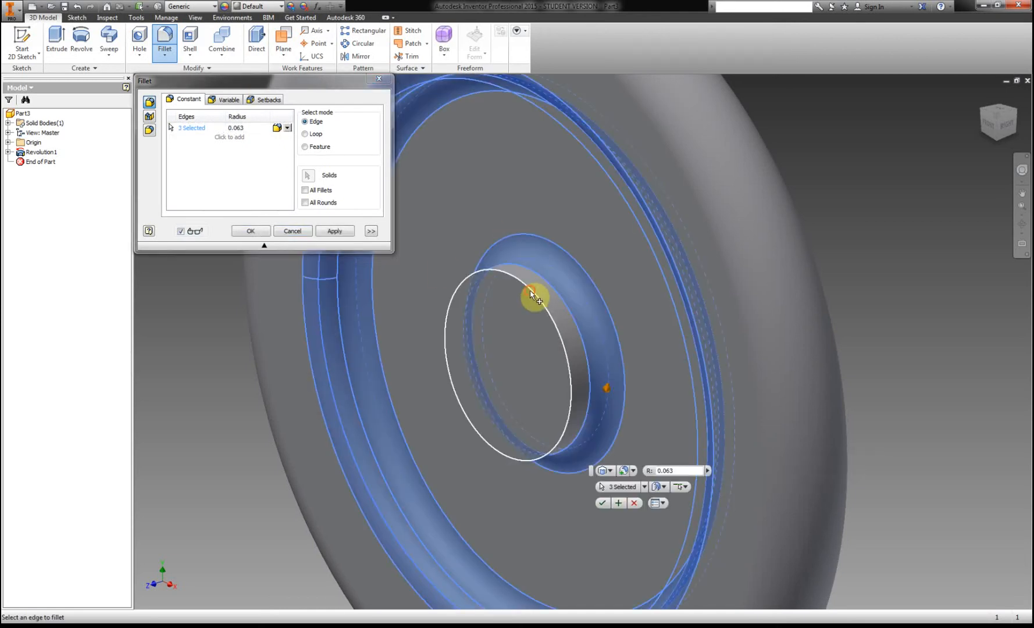
pyautogui.click(535, 296)
pyautogui.click(249, 233)
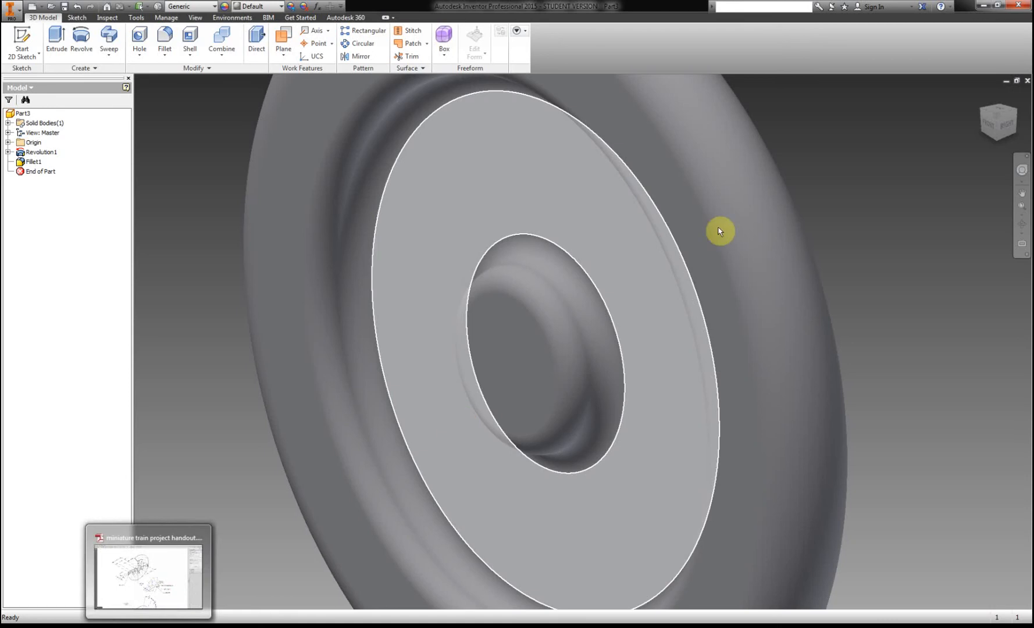
# Step: Sketch a point at the center of the wheel's flat back face and finish the sketch
pyautogui.click(1017, 113)
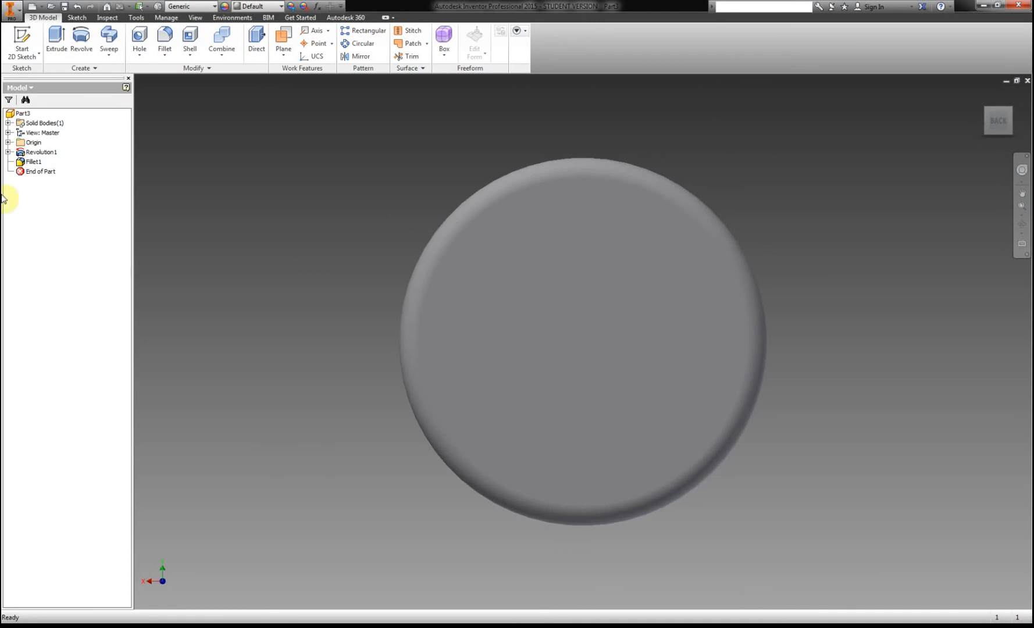
pyautogui.click(27, 39)
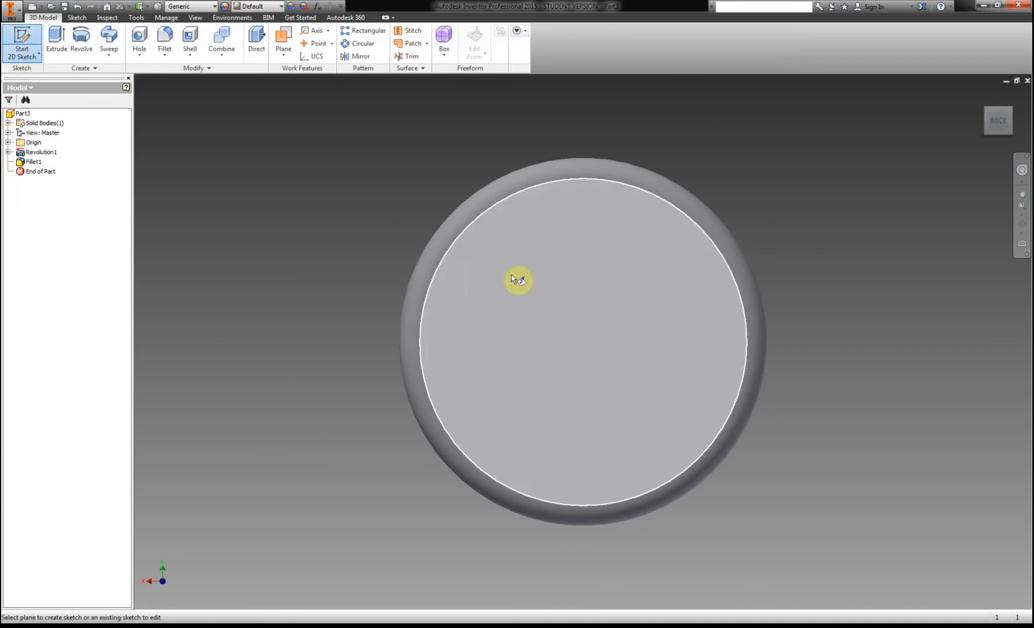
pyautogui.click(545, 274)
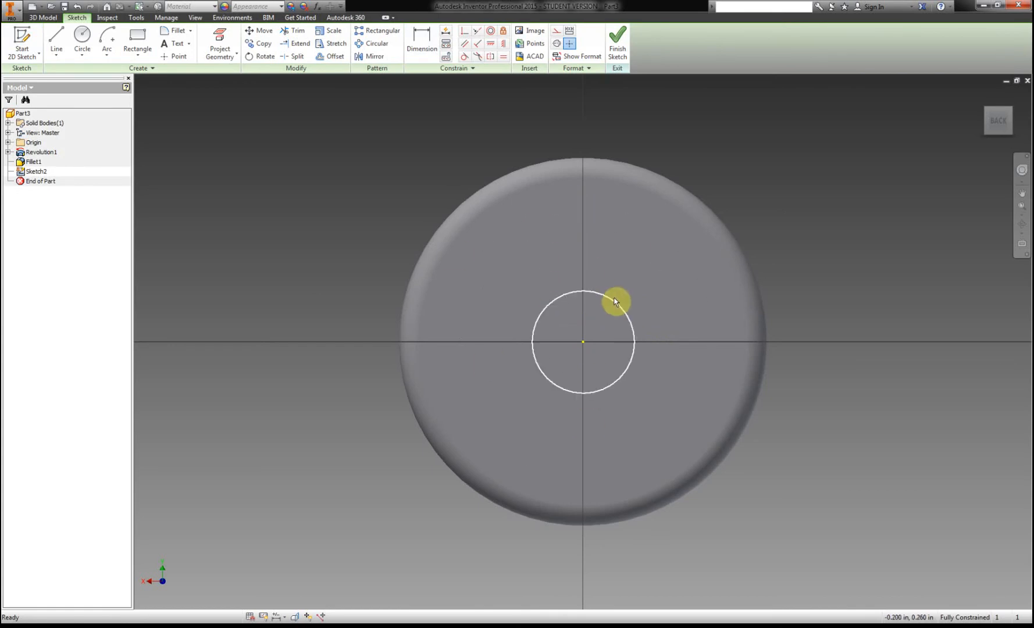
pyautogui.click(168, 56)
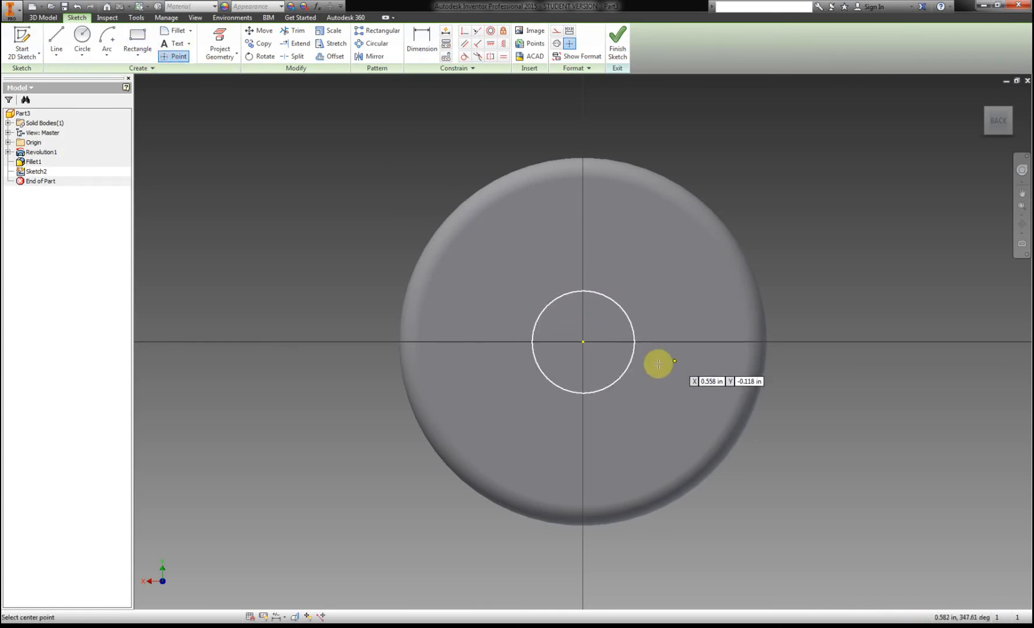
pyautogui.click(615, 341)
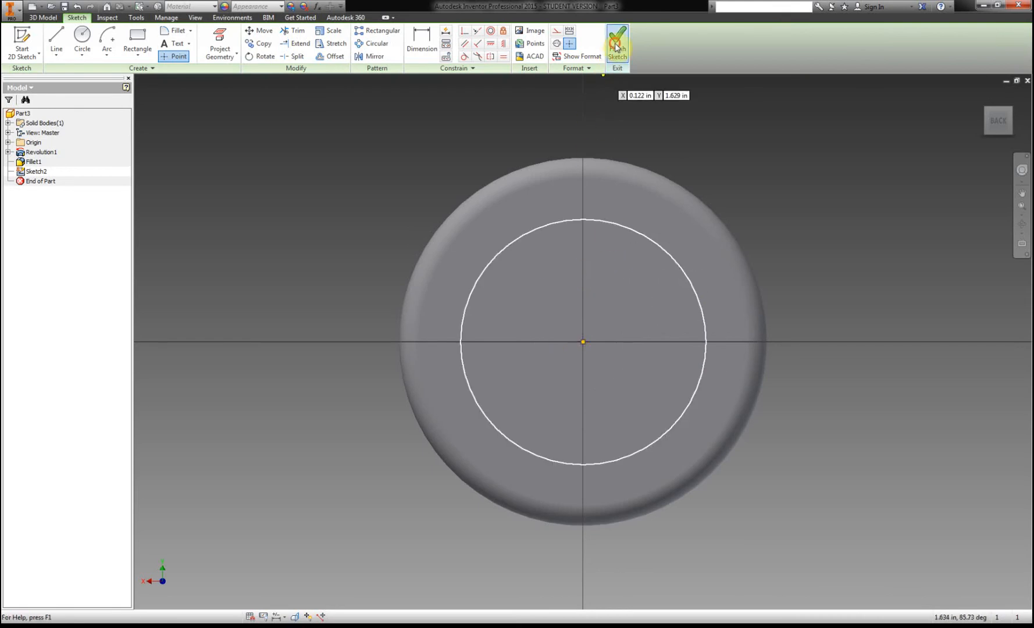
pyautogui.click(616, 48)
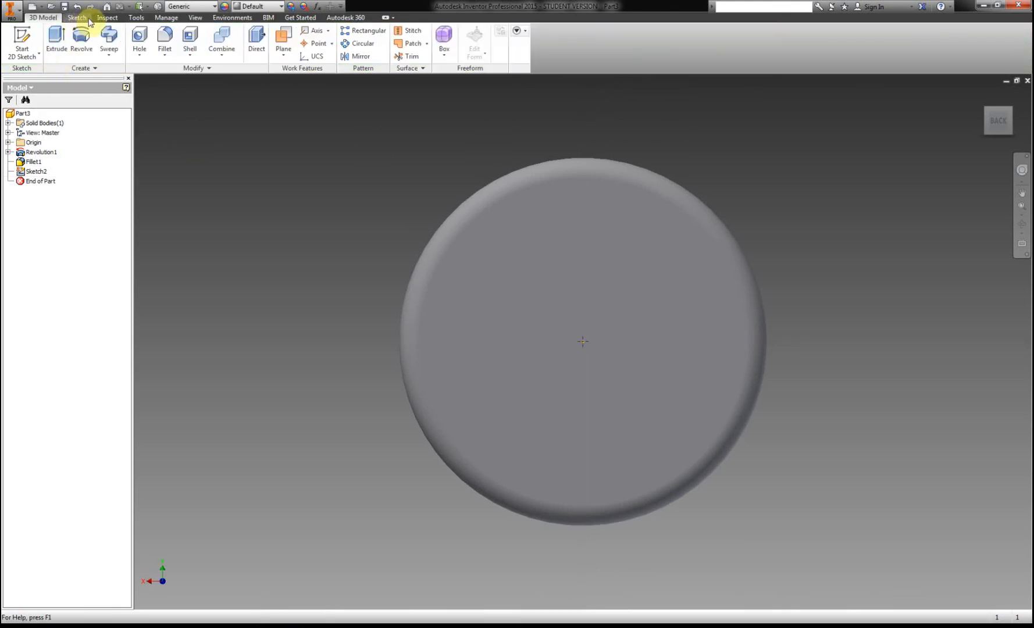
# Step: Create a Through All hole at the sketched center point with the 0.28 in diameter given in the handout
pyautogui.click(137, 39)
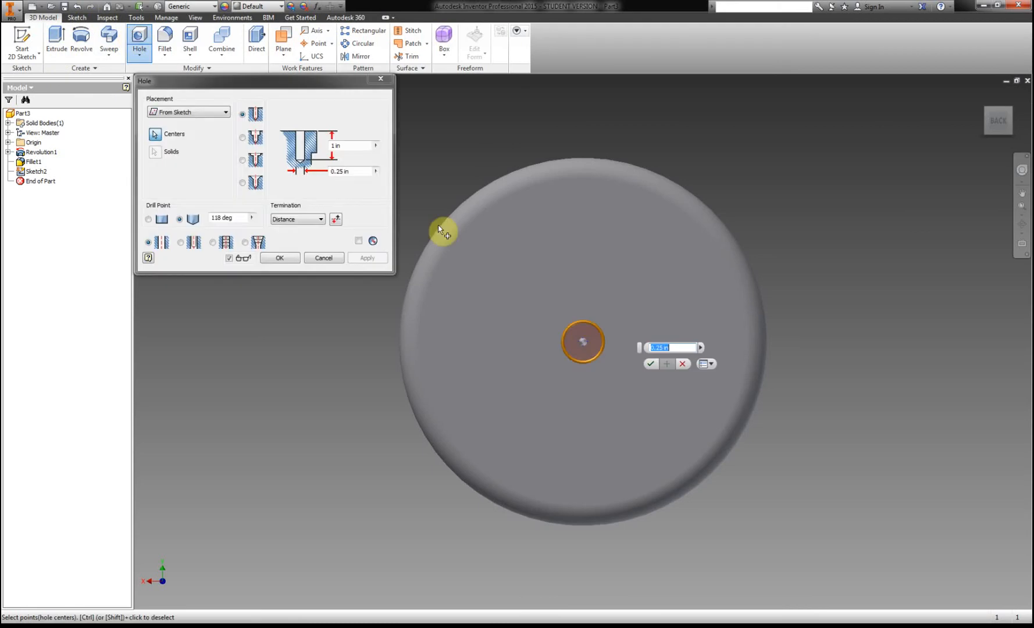
pyautogui.click(298, 221)
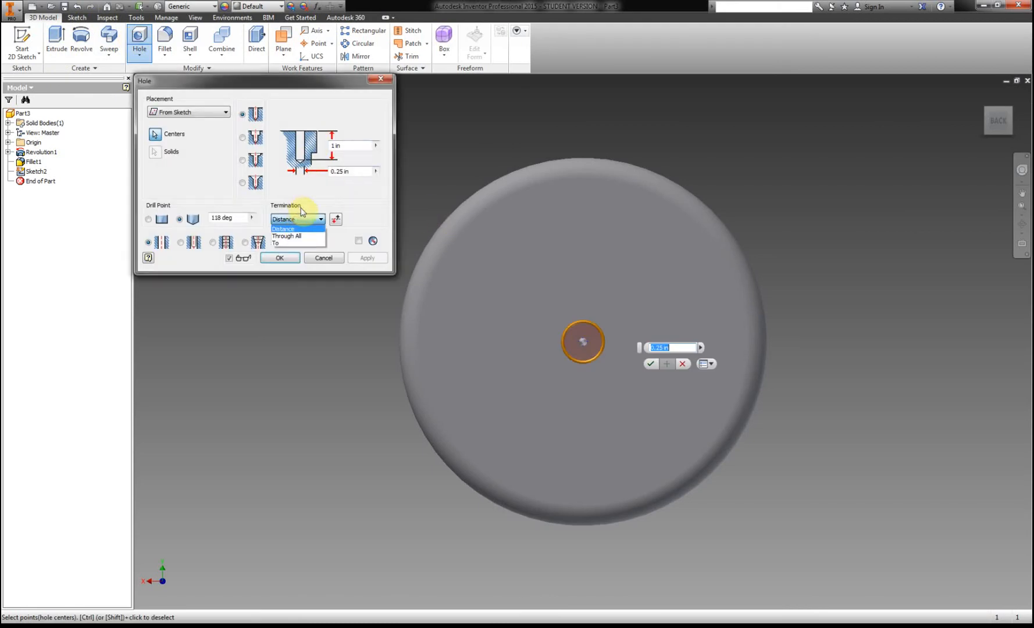
pyautogui.click(300, 236)
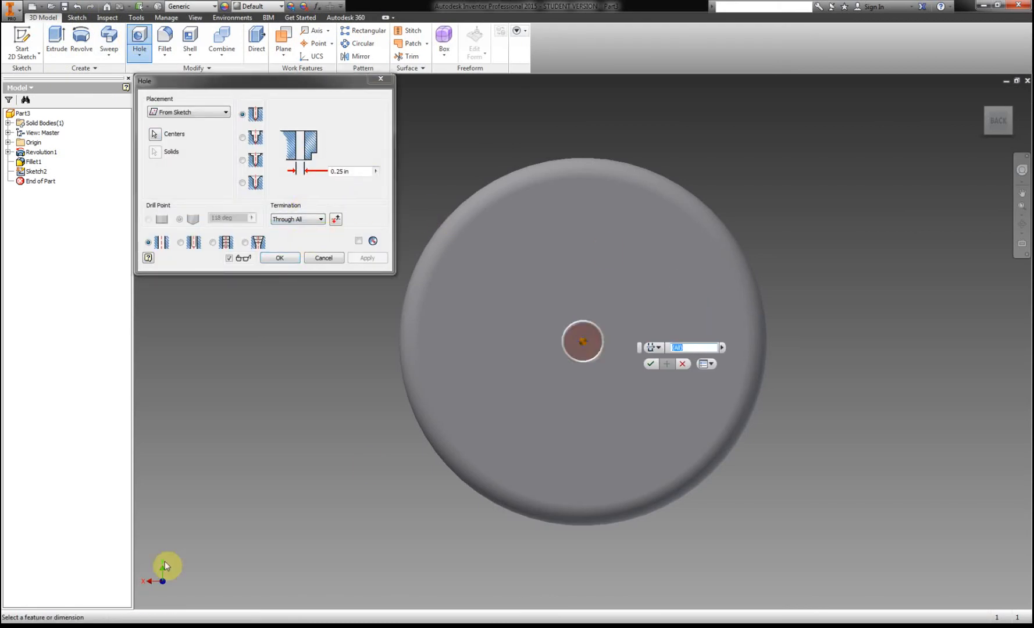
pyautogui.click(207, 626)
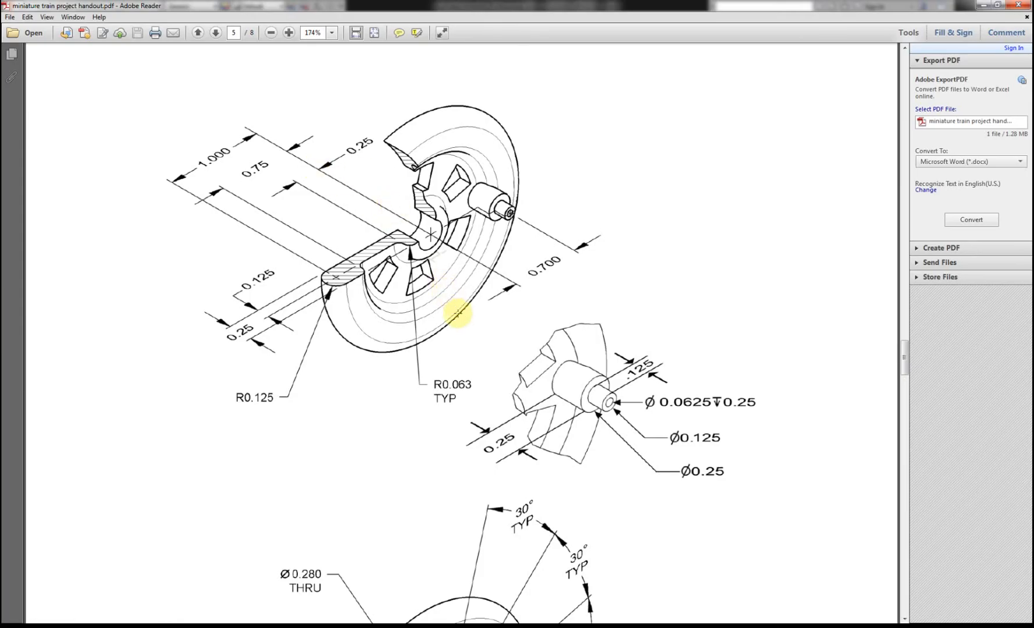
pyautogui.scroll(2, 460, 315)
pyautogui.scroll(-10, 459, 315)
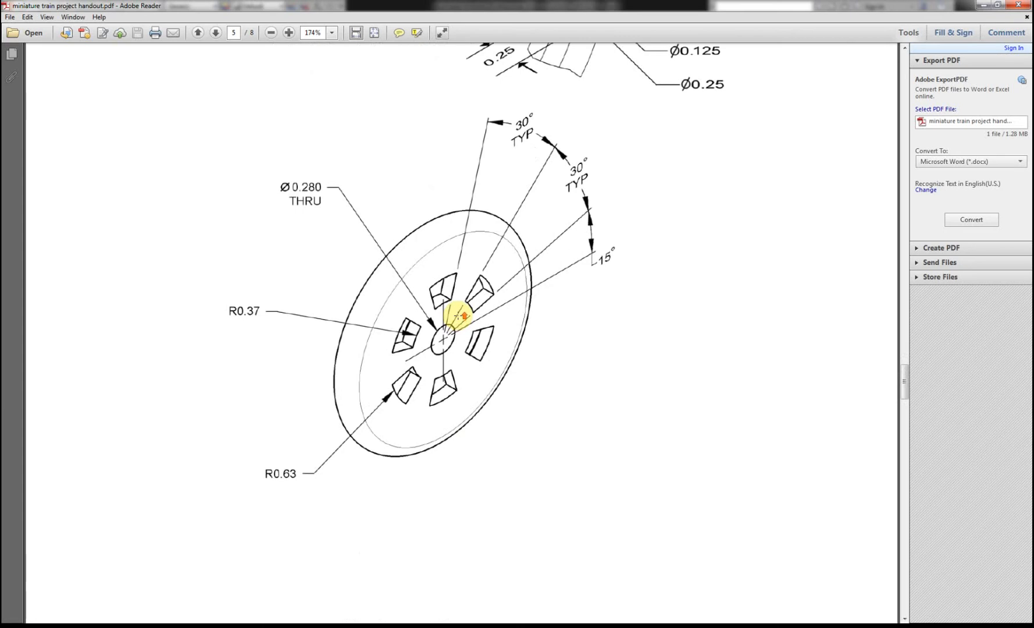
pyautogui.scroll(1, 459, 317)
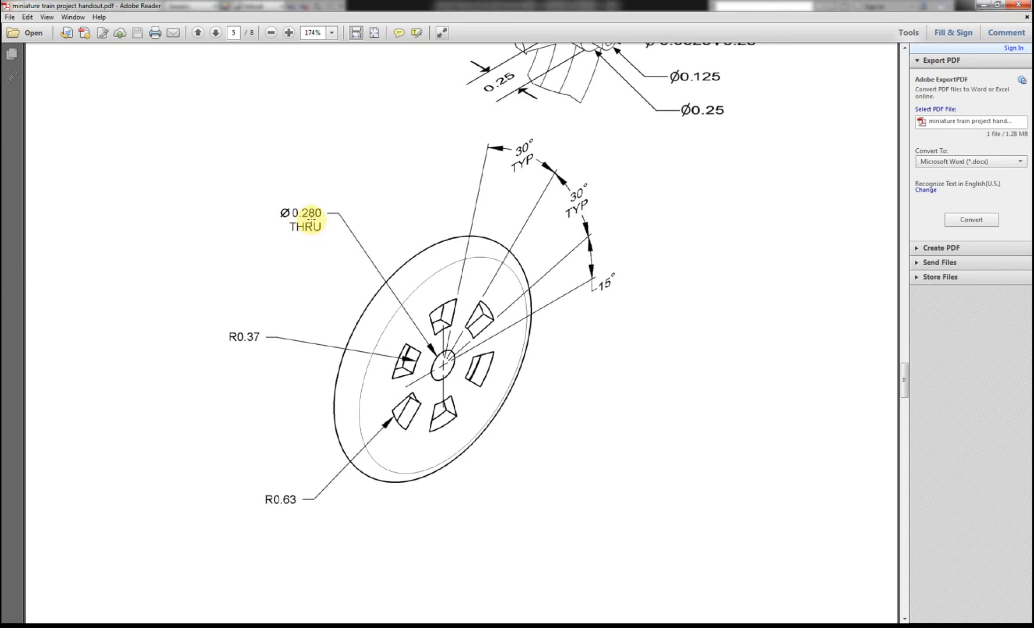
pyautogui.click(147, 626)
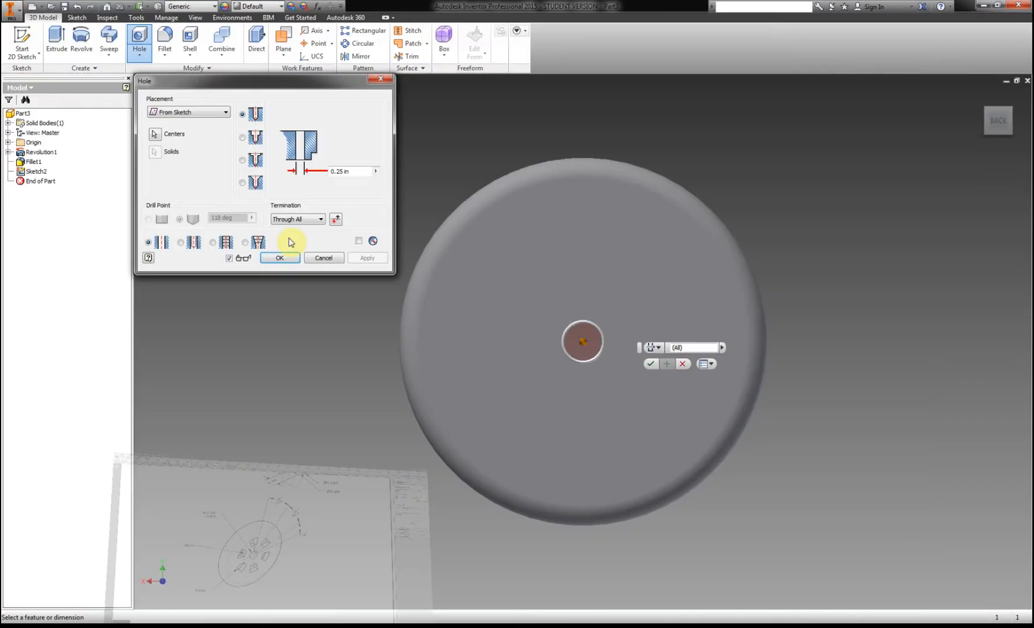
pyautogui.click(339, 171)
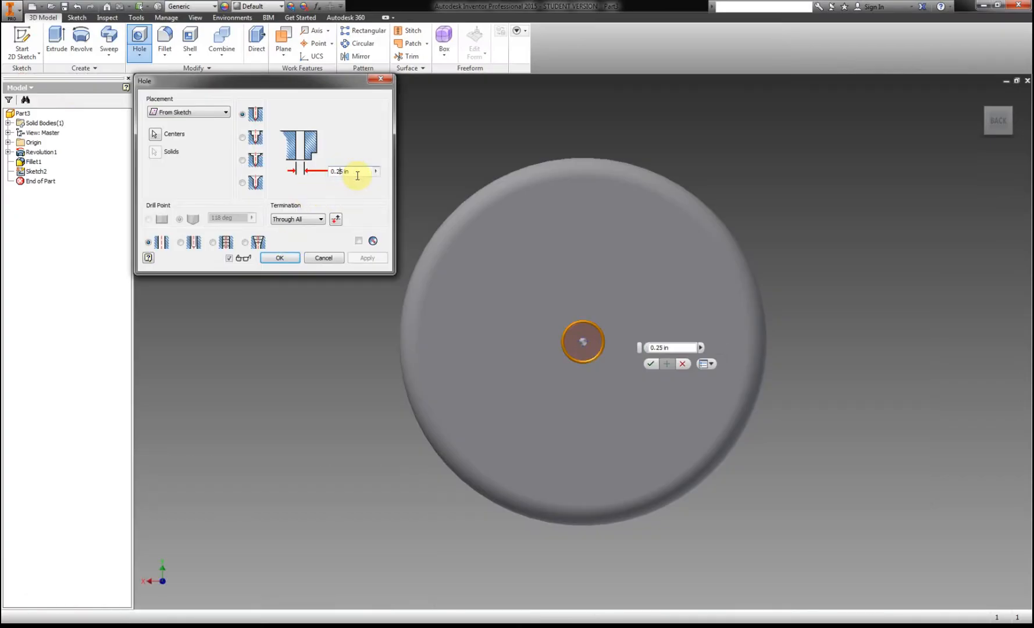
pyautogui.click(281, 261)
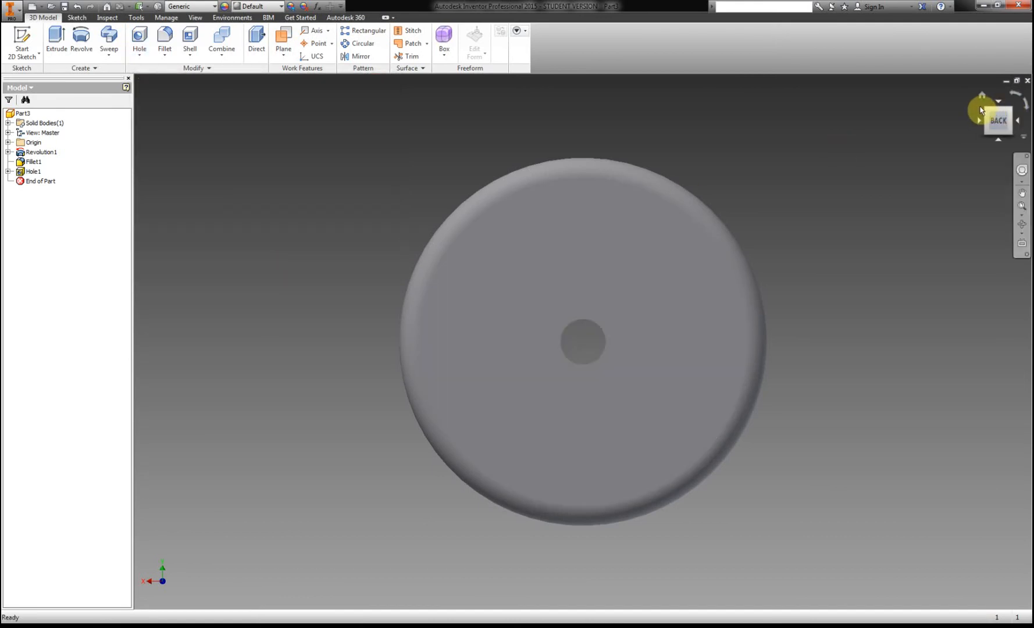
# Step: Turn the wheel around to its flat back face and start a new 2D sketch on that face
pyautogui.click(986, 110)
pyautogui.click(982, 110)
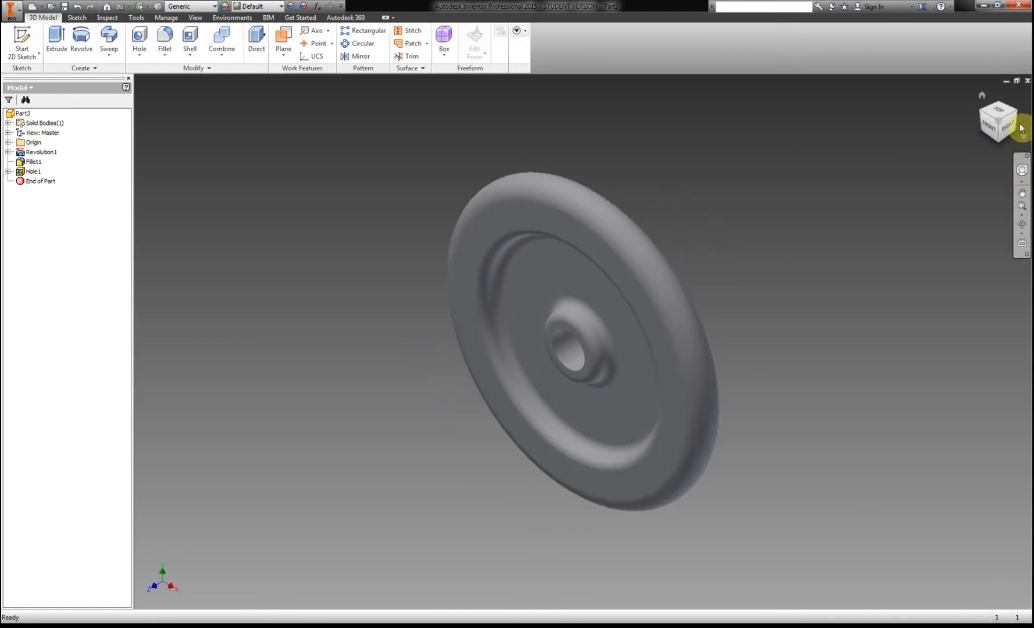
pyautogui.click(1015, 113)
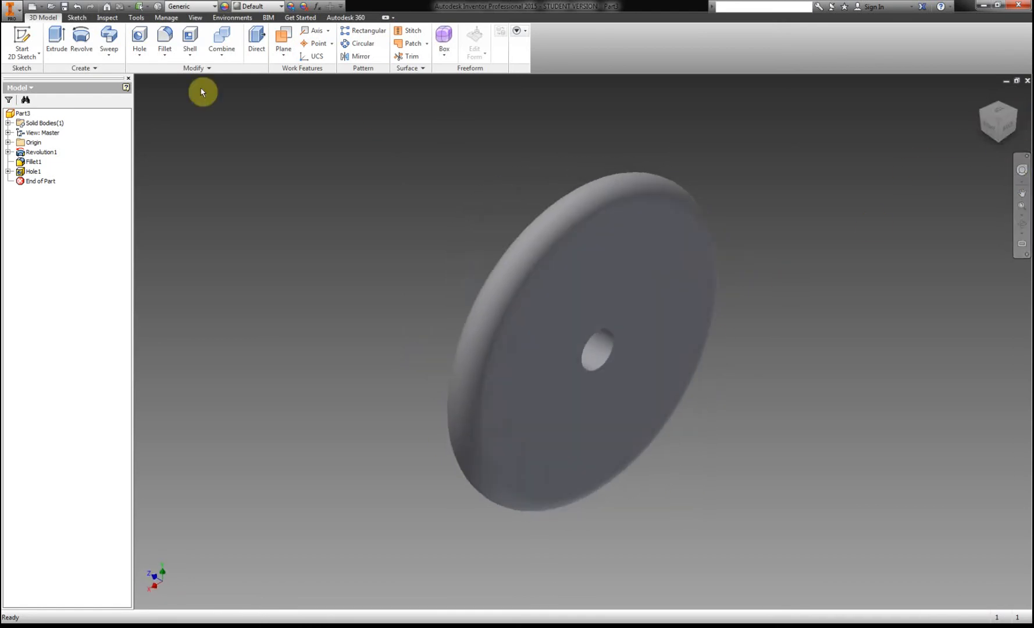
pyautogui.click(22, 37)
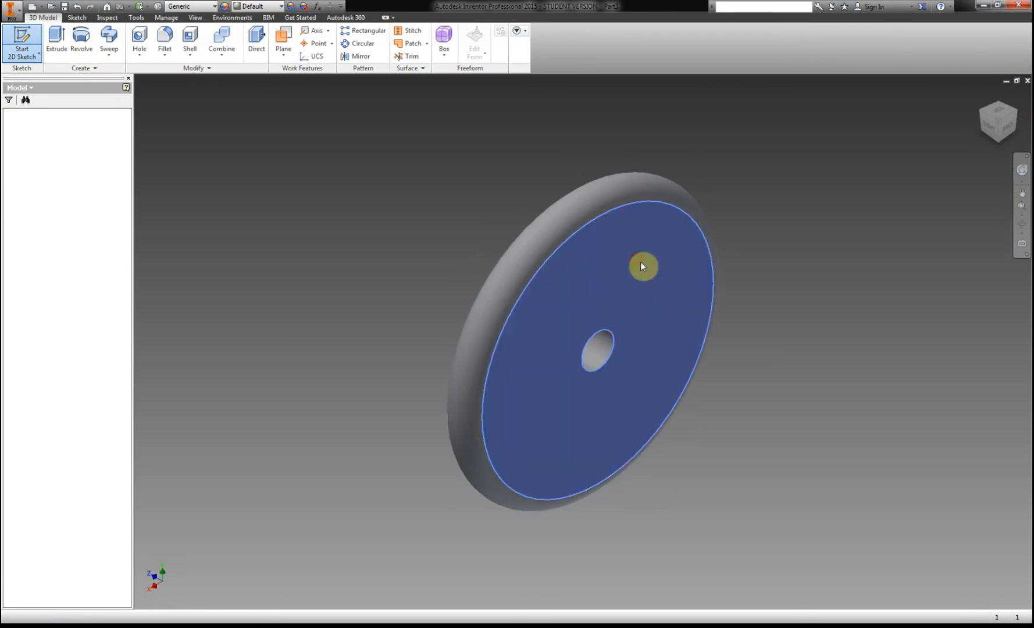
pyautogui.click(638, 259)
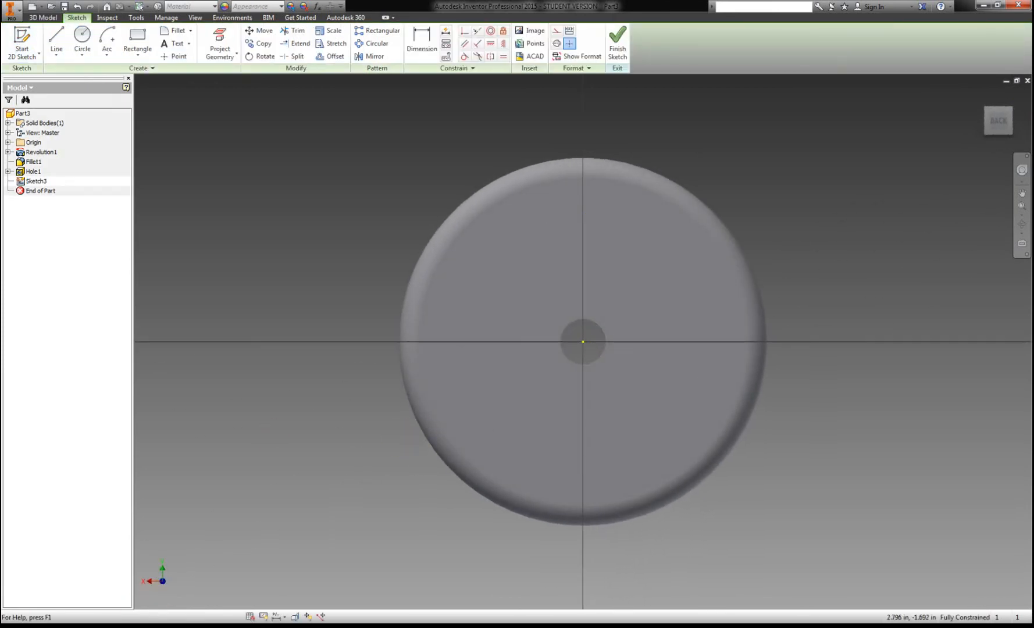
# Step: Check the slot radii in the PDF handout, then sketch two concentric circles about 1.1 in and 1.65 in in diameter at the wheel's center
pyautogui.click(311, 561)
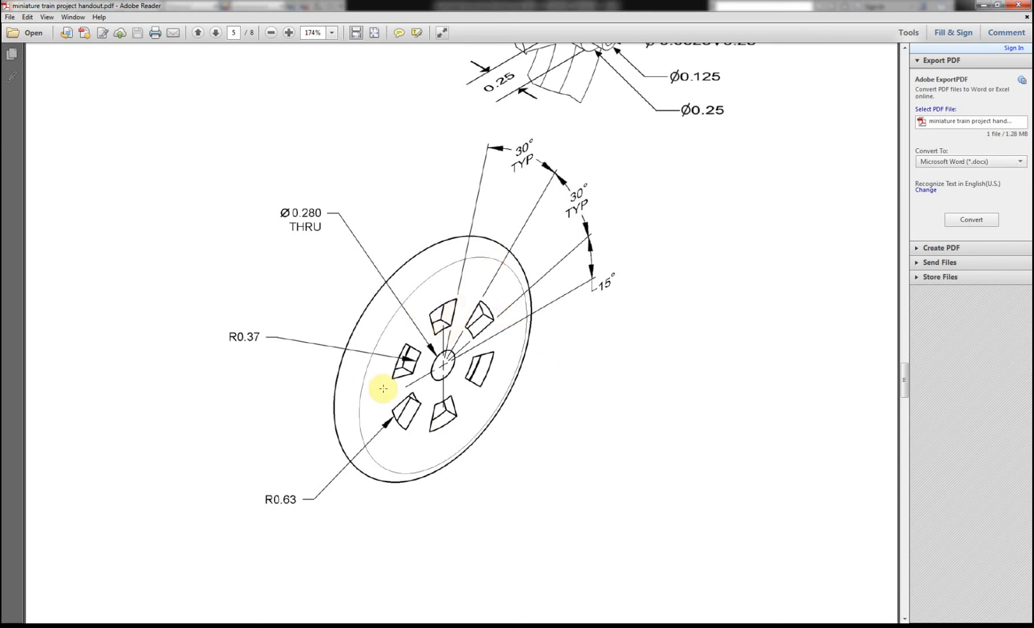
pyautogui.moveTo(149, 626)
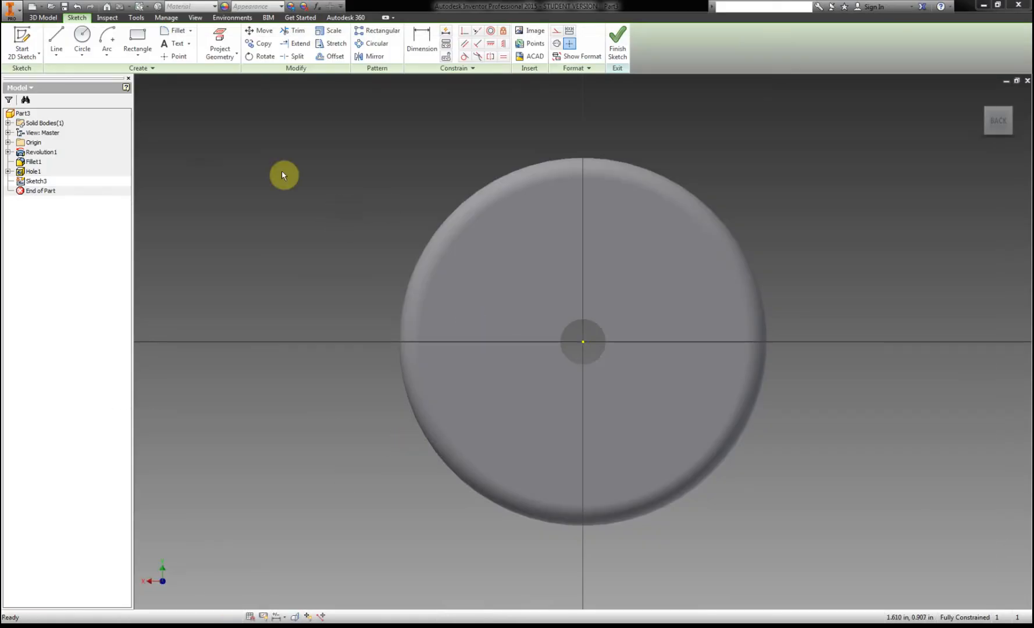
pyautogui.click(82, 36)
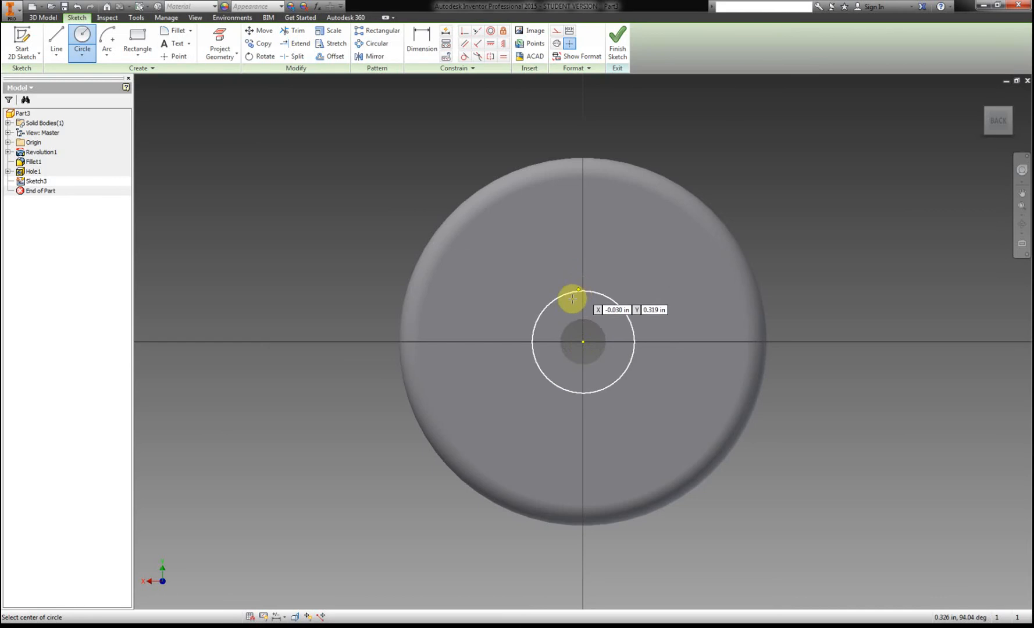
pyautogui.click(583, 342)
pyautogui.click(626, 261)
pyautogui.click(582, 341)
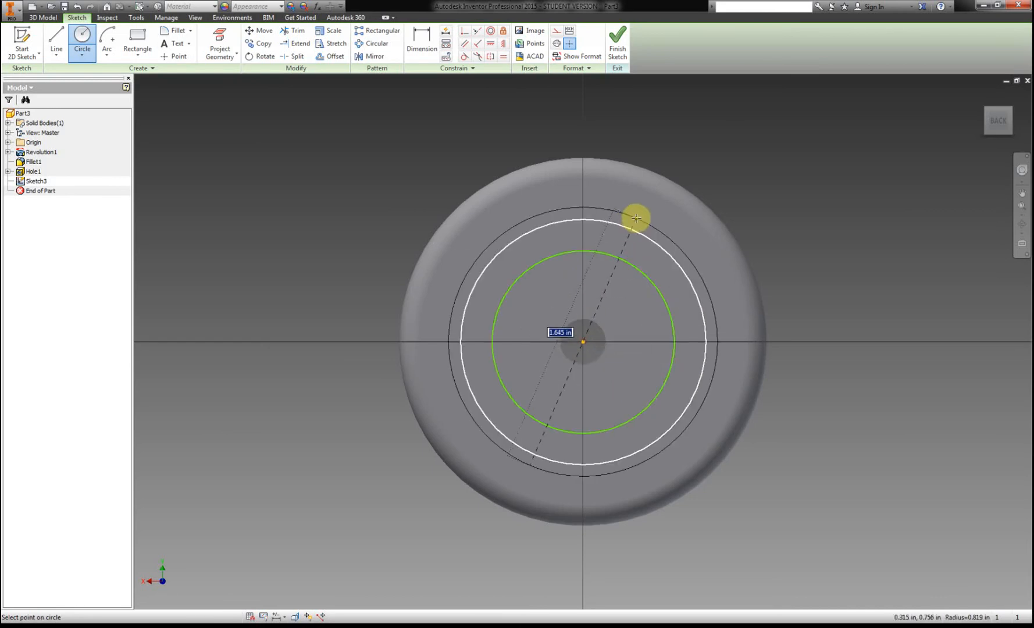
pyautogui.click(637, 216)
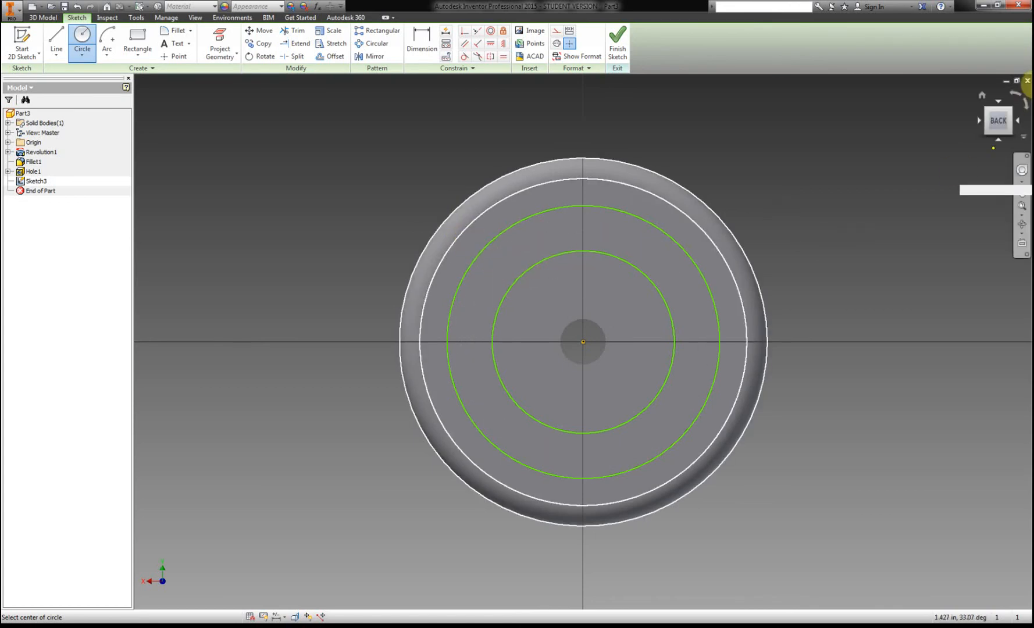
pyautogui.click(985, 108)
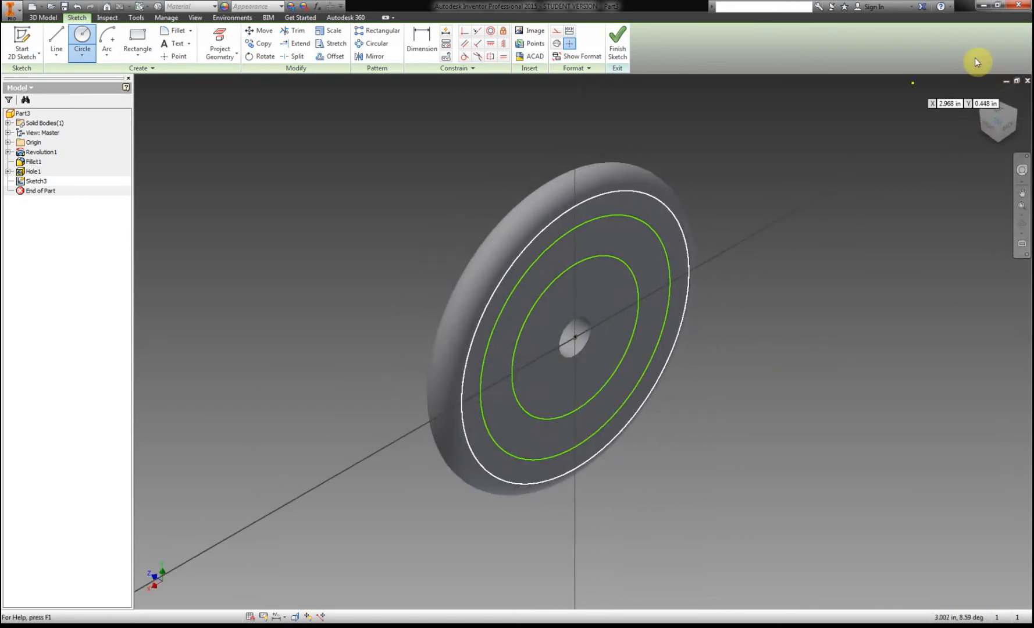
pyautogui.click(982, 113)
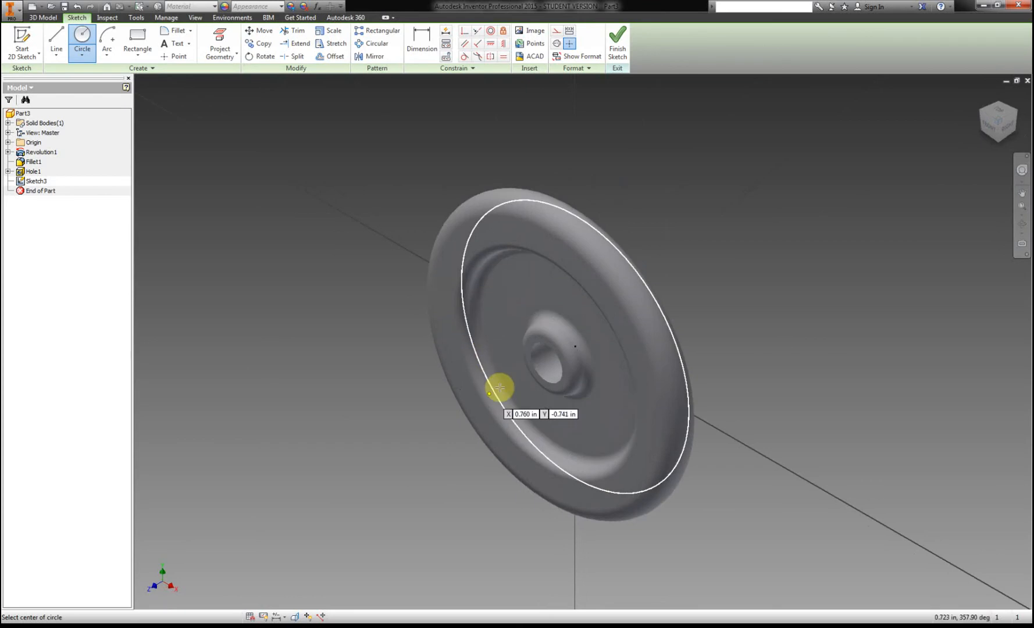
pyautogui.click(1015, 115)
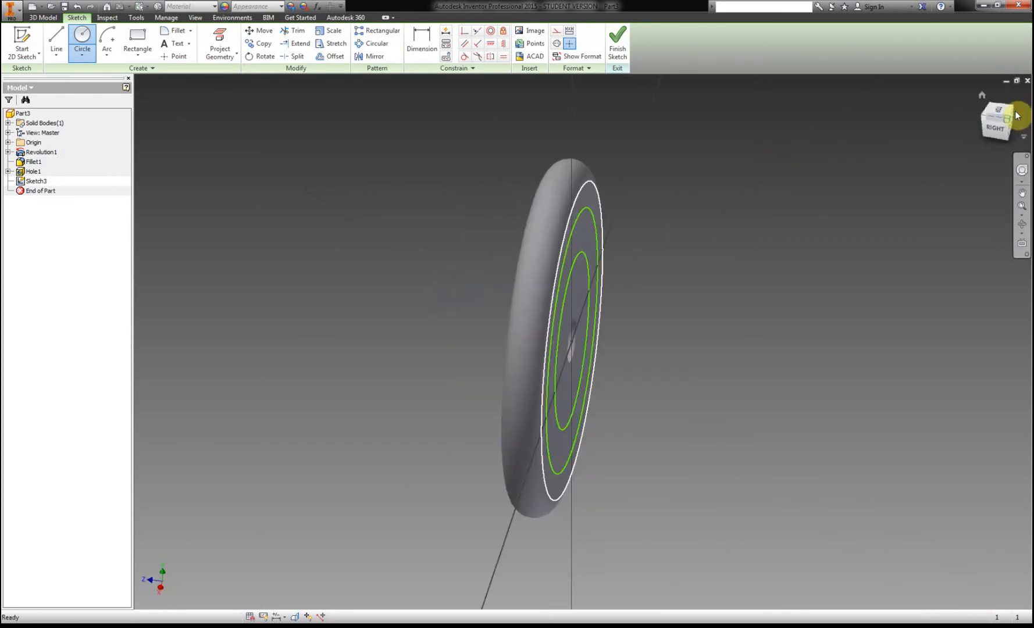
pyautogui.click(1009, 128)
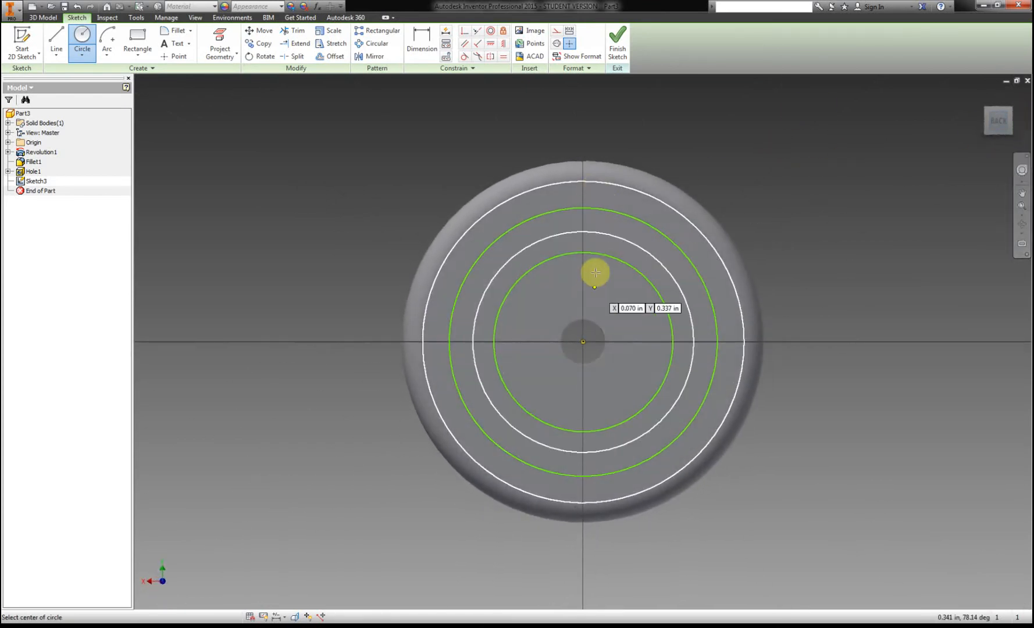
# Step: Consult the handout and dimension the inner circle's diameter as .37*2 in
pyautogui.click(216, 623)
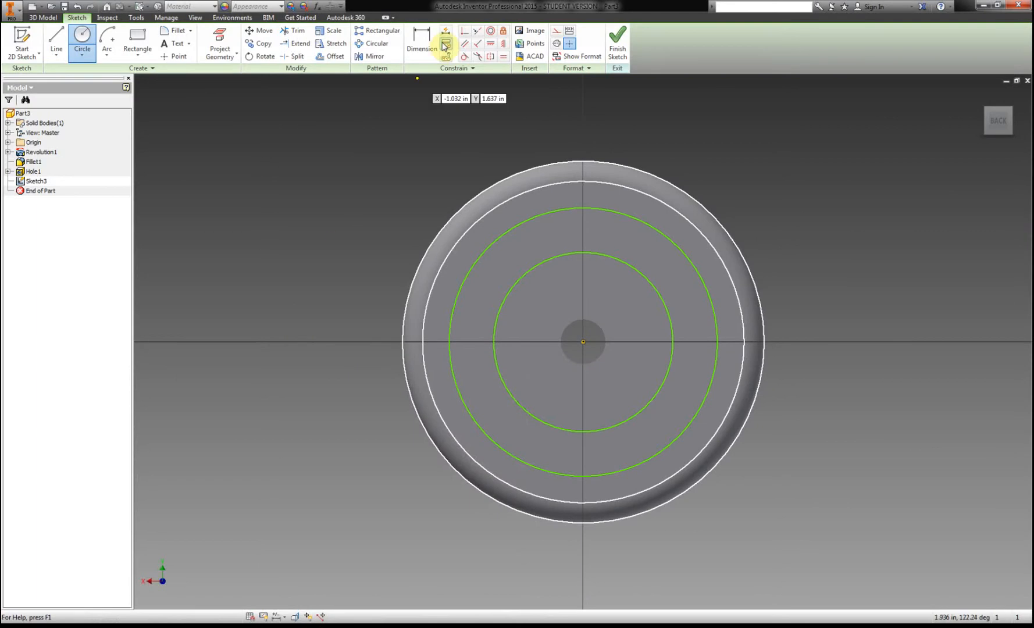
pyautogui.click(435, 46)
pyautogui.click(659, 291)
pyautogui.click(774, 231)
pyautogui.write('.37*2')
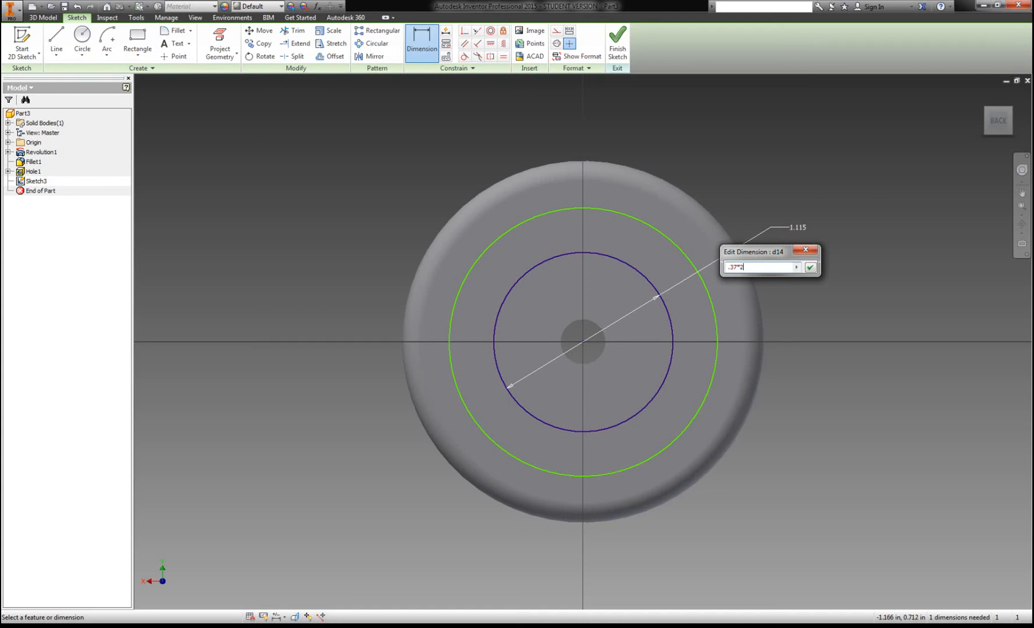
pyautogui.press('Return')
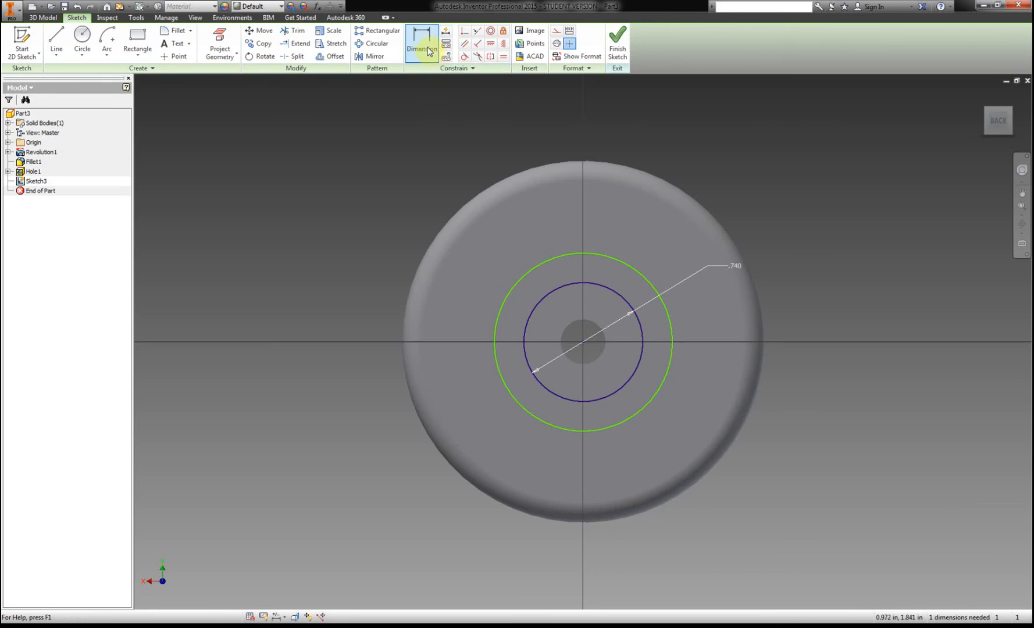
# Step: Look up the outer slot radius in the handout and dimension the outer circle's diameter as .63*2 in
pyautogui.click(200, 535)
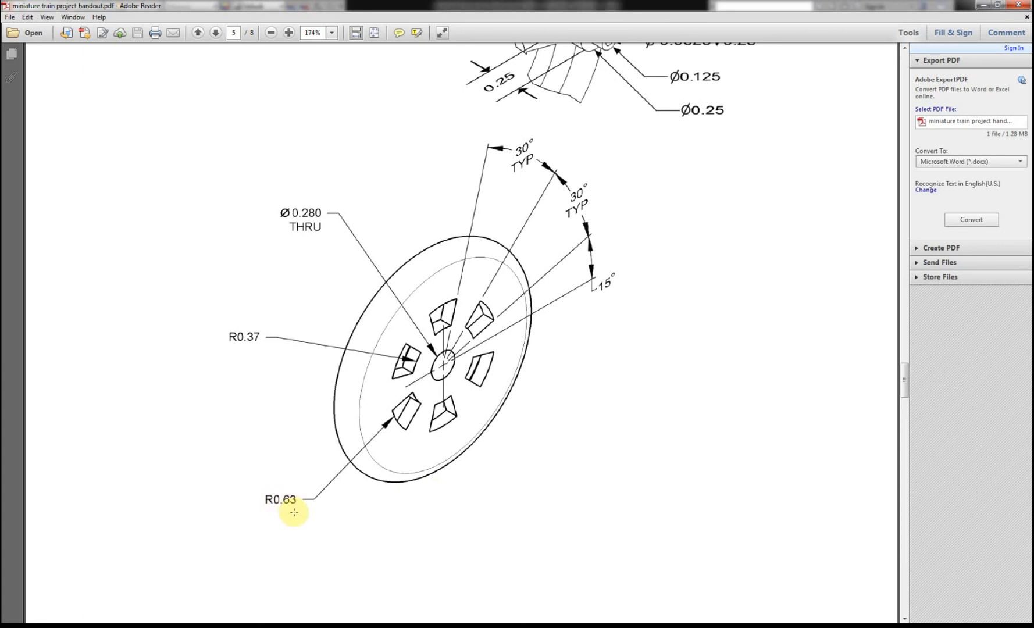
pyautogui.click(163, 627)
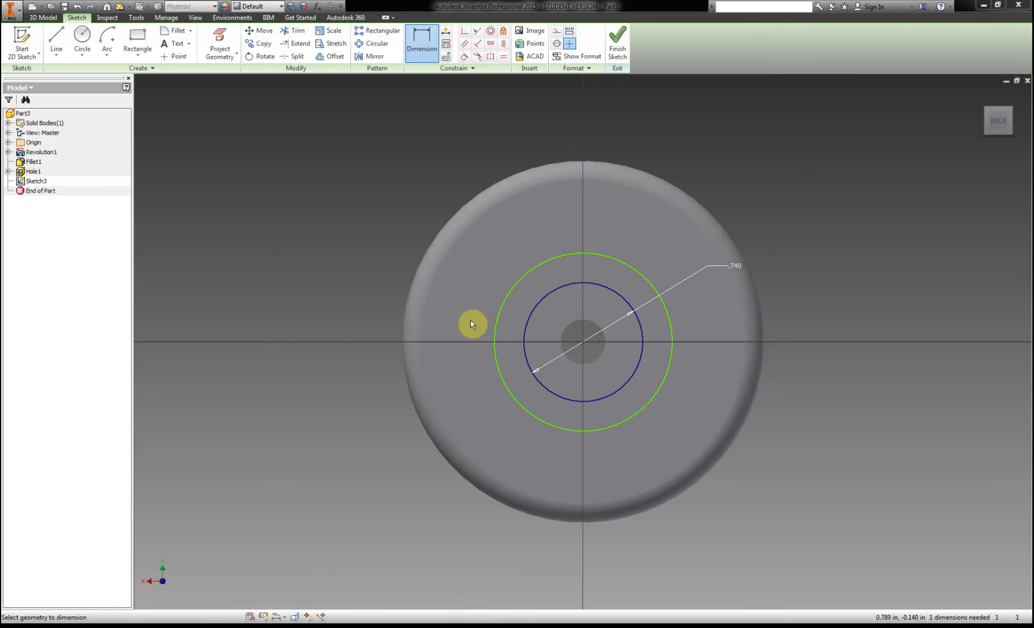
pyautogui.click(643, 280)
pyautogui.click(756, 165)
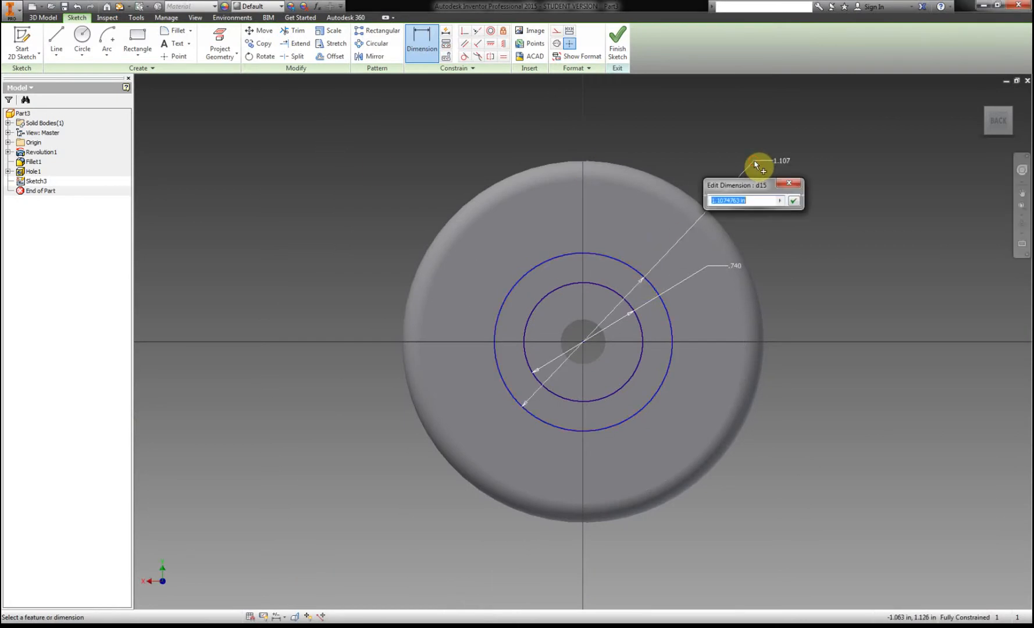
pyautogui.write('.63*2')
pyautogui.press('Return')
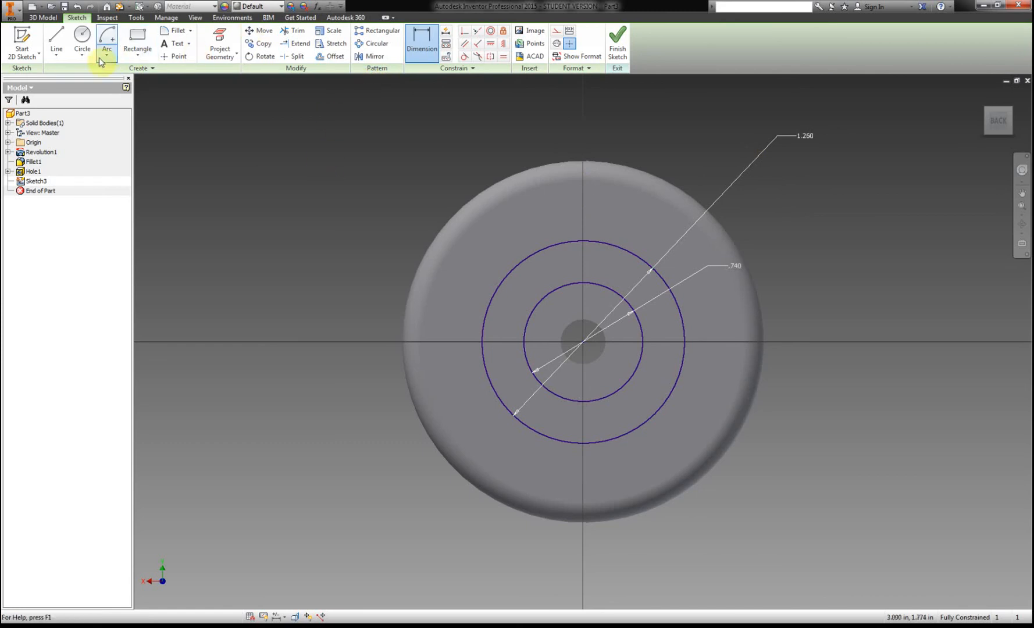
# Step: Draw a vertical construction line about 0.97 in long from the wheel's center up to the edge of the flat face
pyautogui.click(64, 40)
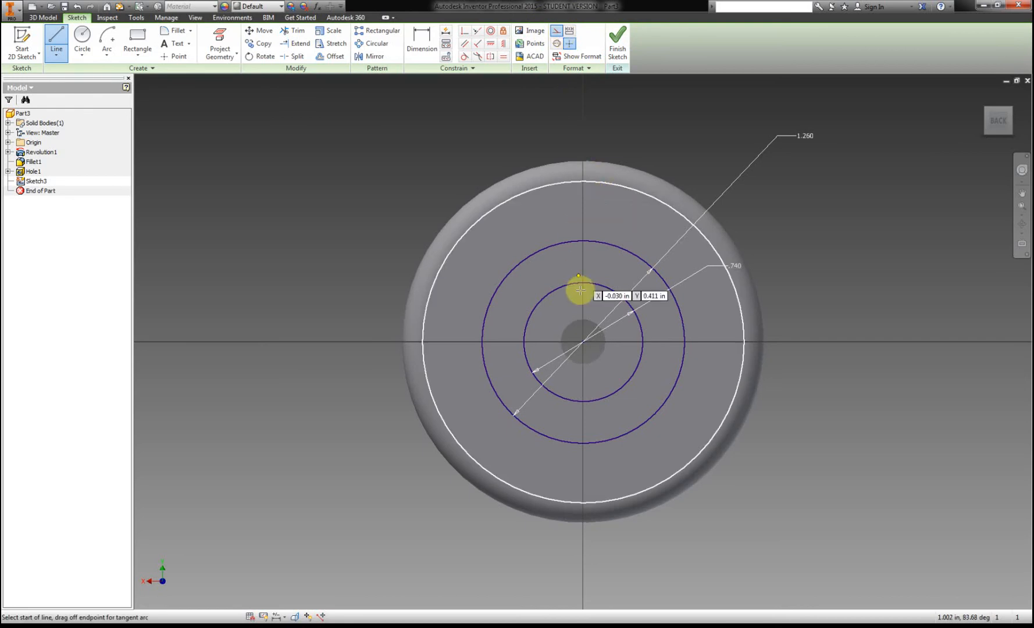
pyautogui.click(583, 342)
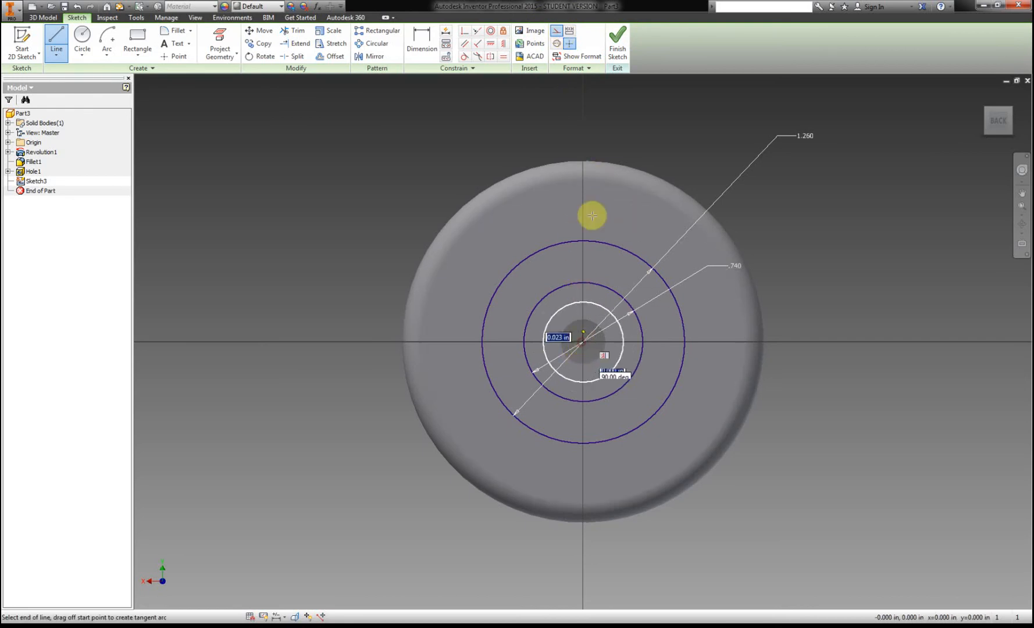
pyautogui.click(583, 185)
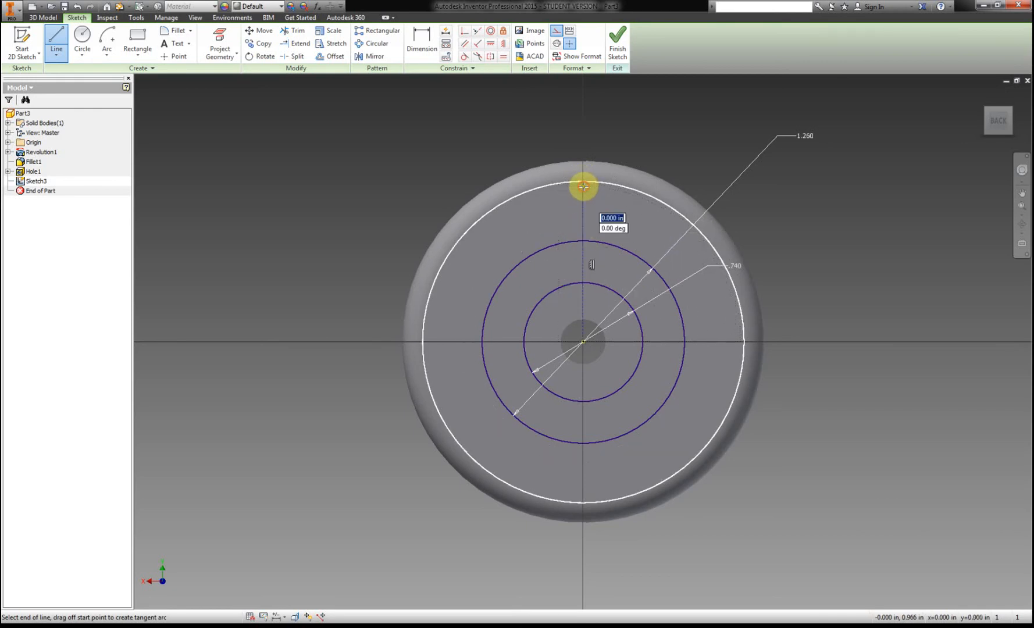
pyautogui.rightClick(635, 119)
pyautogui.click(600, 120)
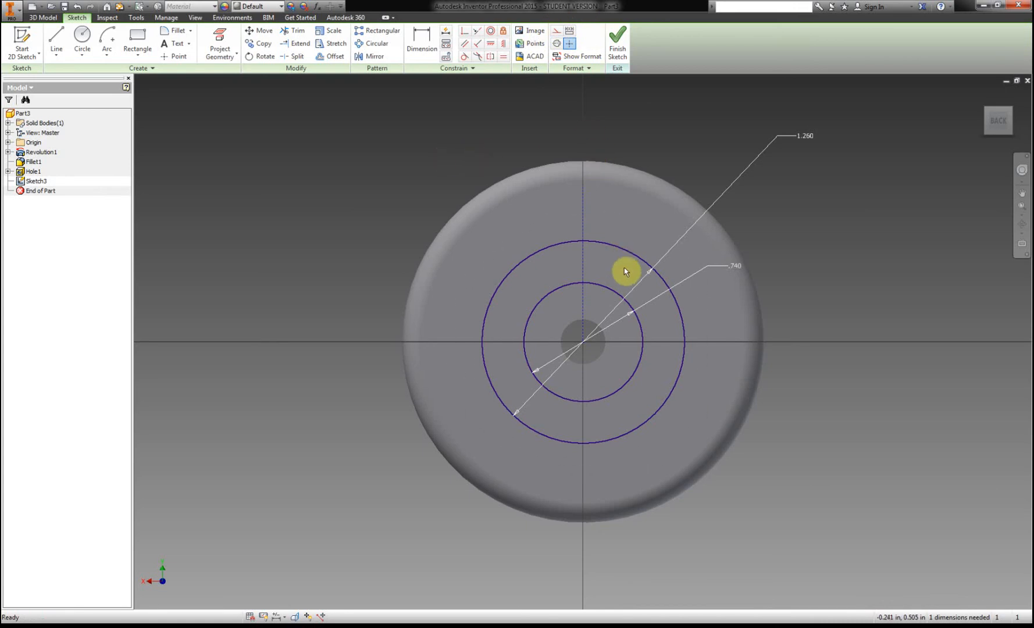
# Step: Draw a solid line from the wheel's center up past the outer circle, about 21° clockwise from the vertical construction line
pyautogui.click(56, 41)
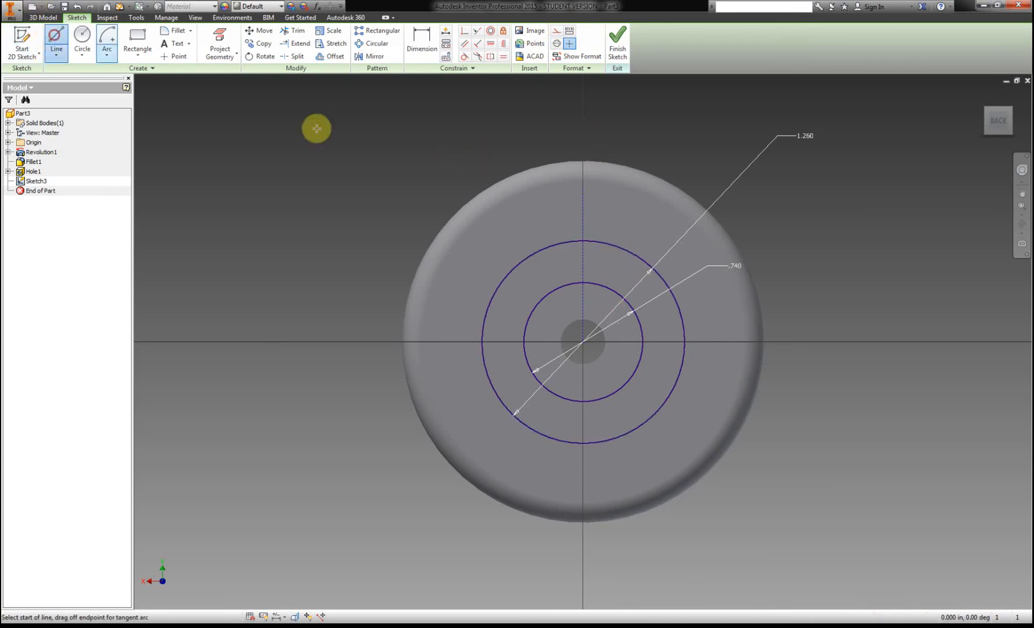
pyautogui.click(583, 343)
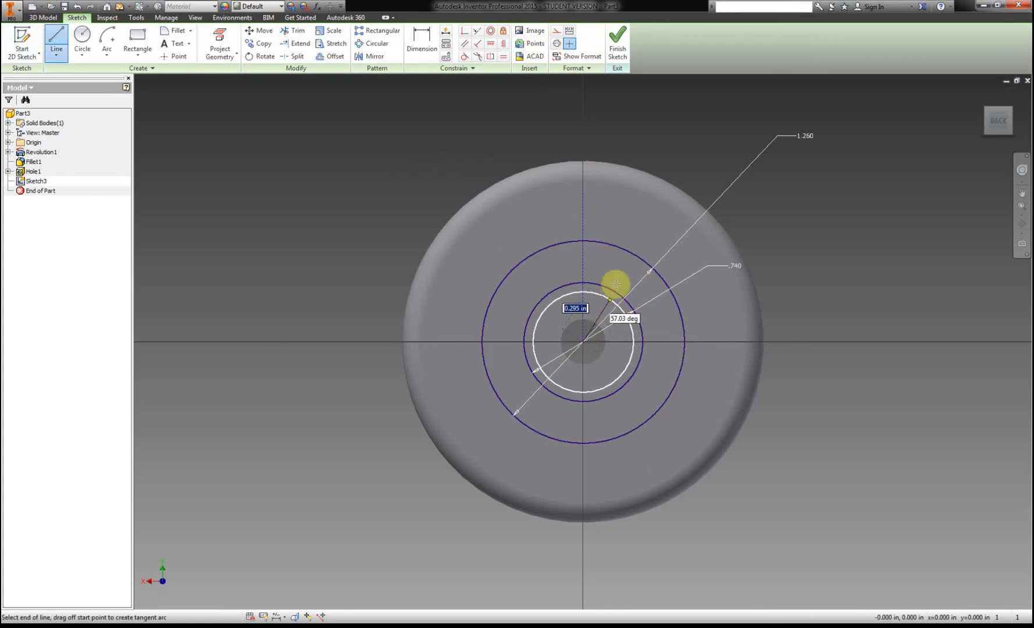
pyautogui.click(637, 203)
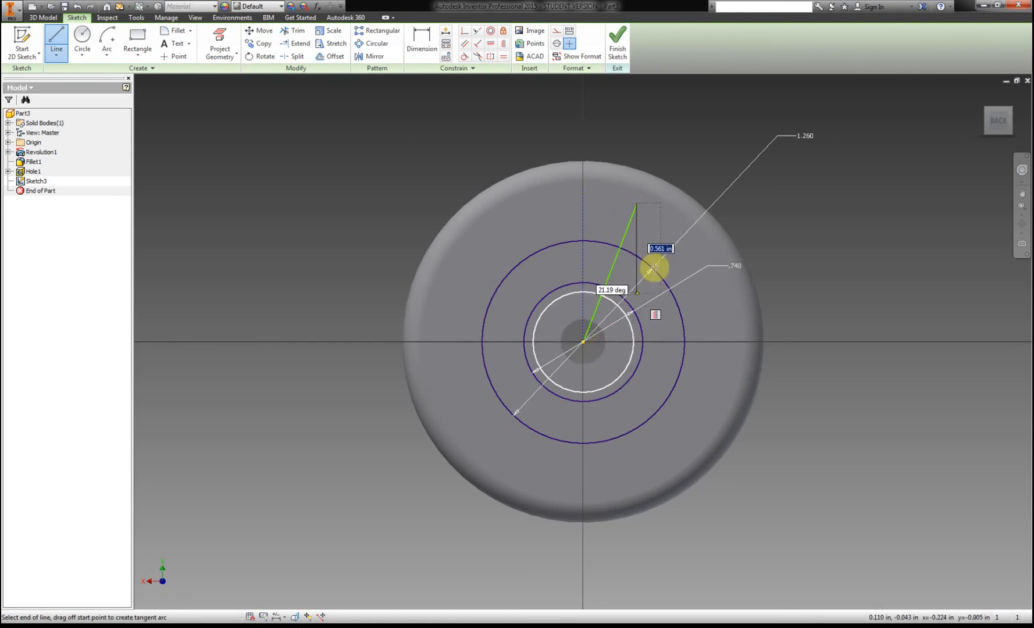
pyautogui.rightClick(721, 149)
pyautogui.click(685, 150)
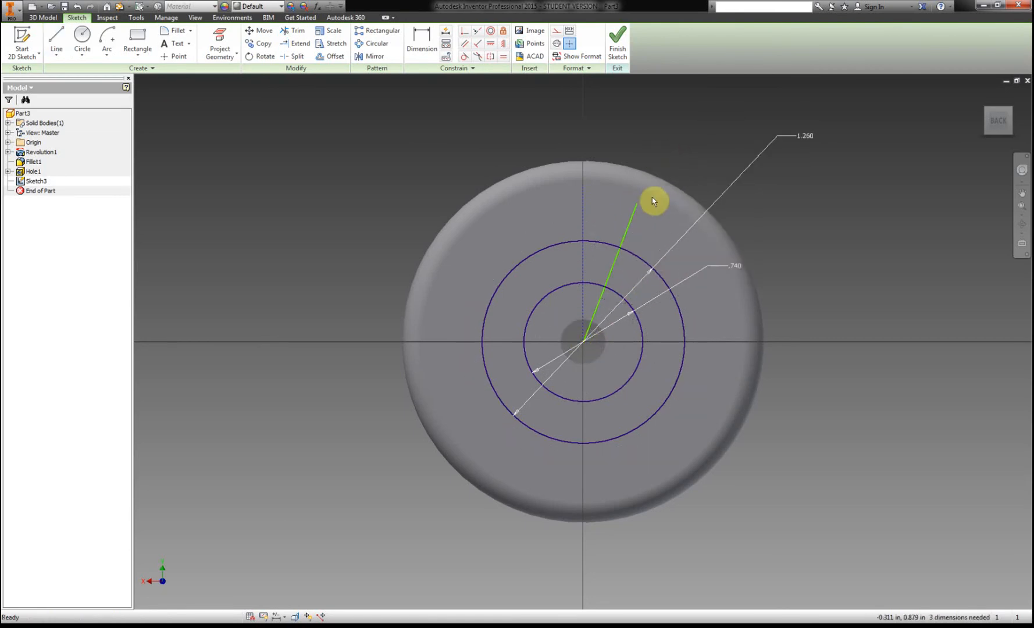
# Step: Draw a second solid line from the wheel's center past the outer circle, clockwise from the first slanted line
pyautogui.click(62, 31)
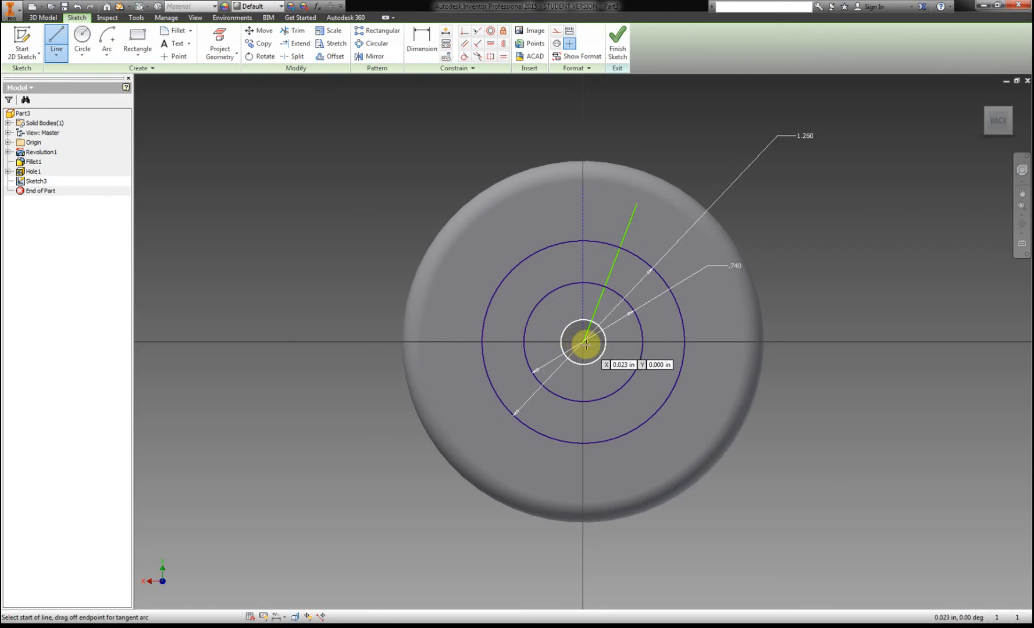
pyautogui.scroll(-8, 583, 337)
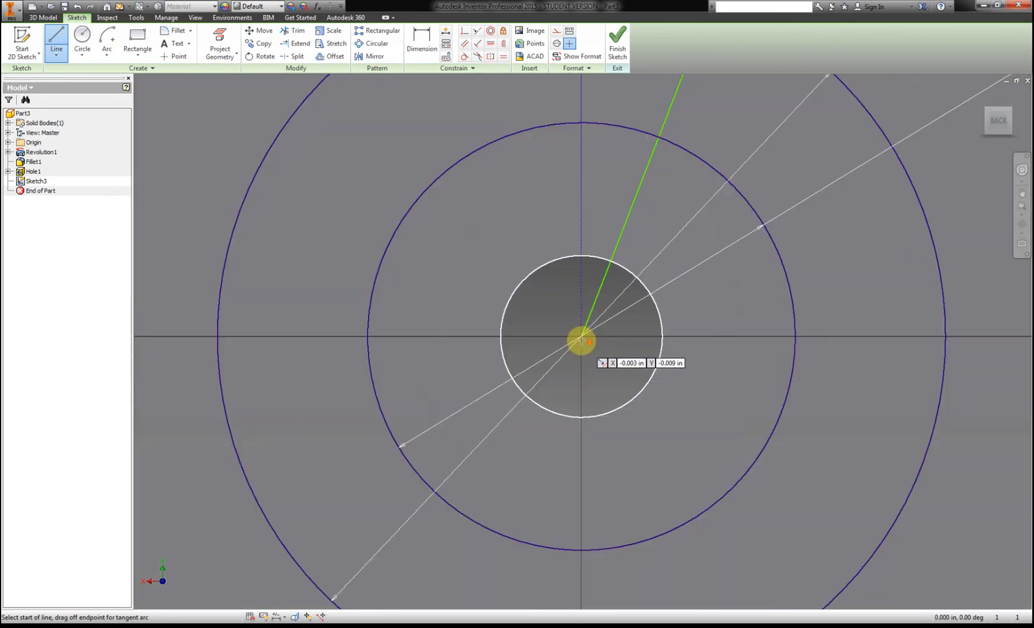
pyautogui.scroll(-2, 581, 343)
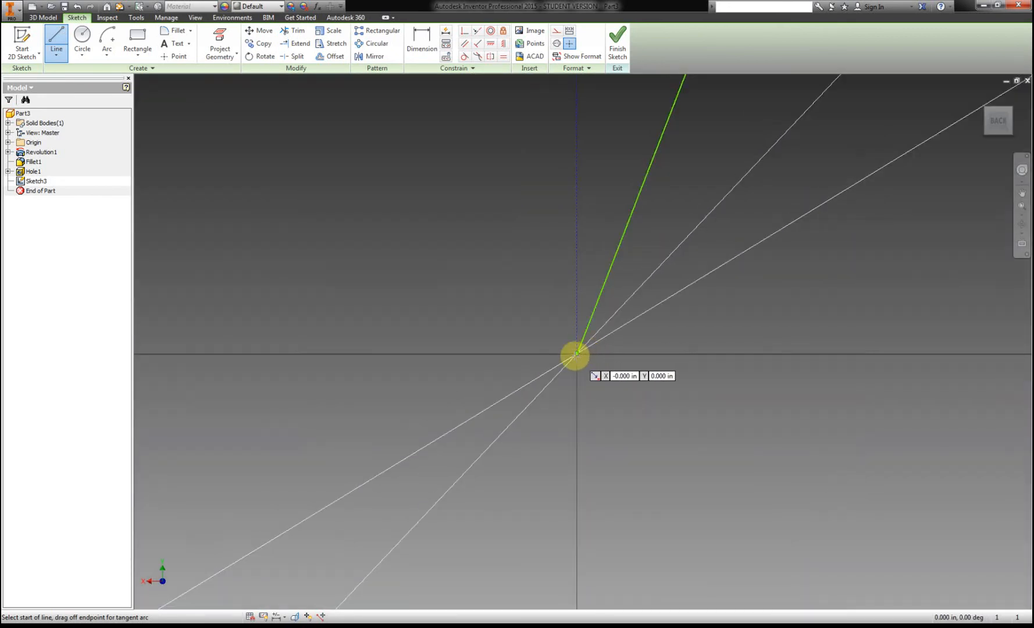
pyautogui.click(580, 344)
pyautogui.scroll(4, 578, 349)
pyautogui.scroll(5, 579, 356)
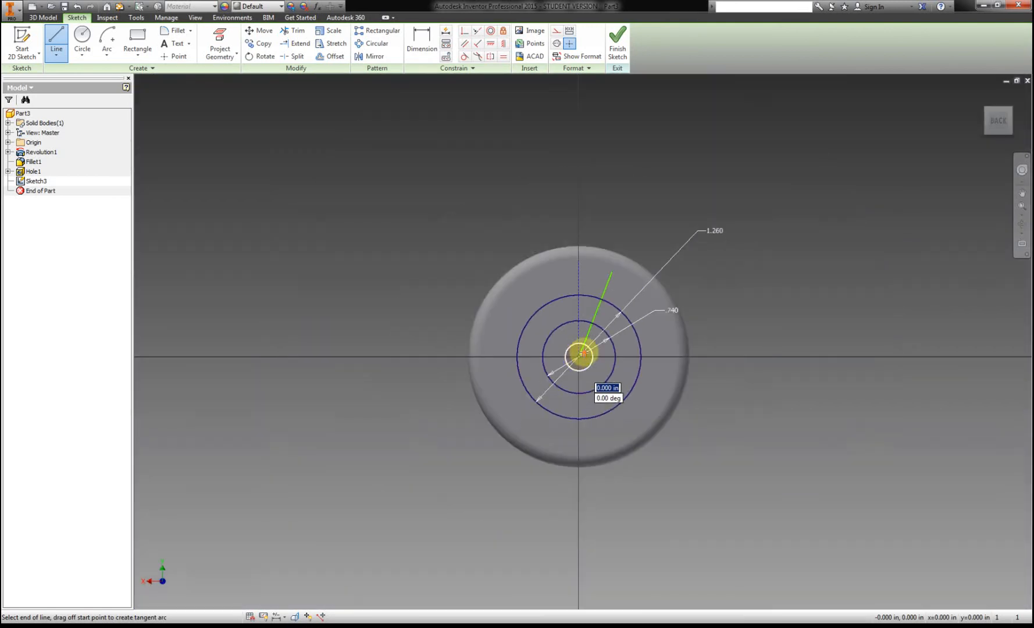
pyautogui.click(641, 301)
pyautogui.rightClick(740, 270)
pyautogui.click(682, 270)
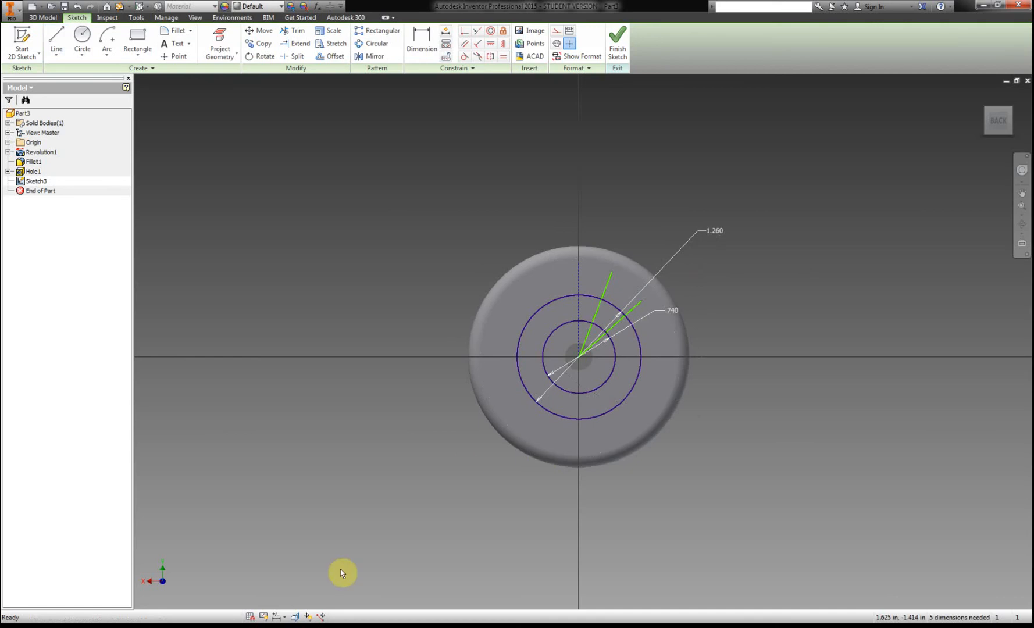
# Step: Consult the slot angles in the handout and dimension the angle between the vertical construction line and the first slanted line as 15°
pyautogui.hotkey('alt', 'Tab')
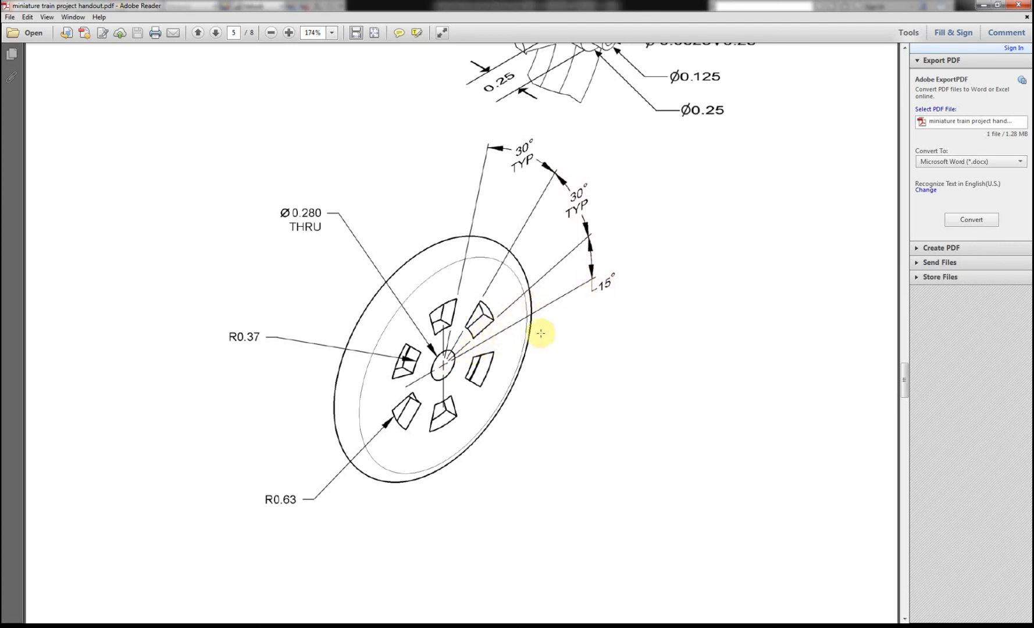
pyautogui.click(149, 627)
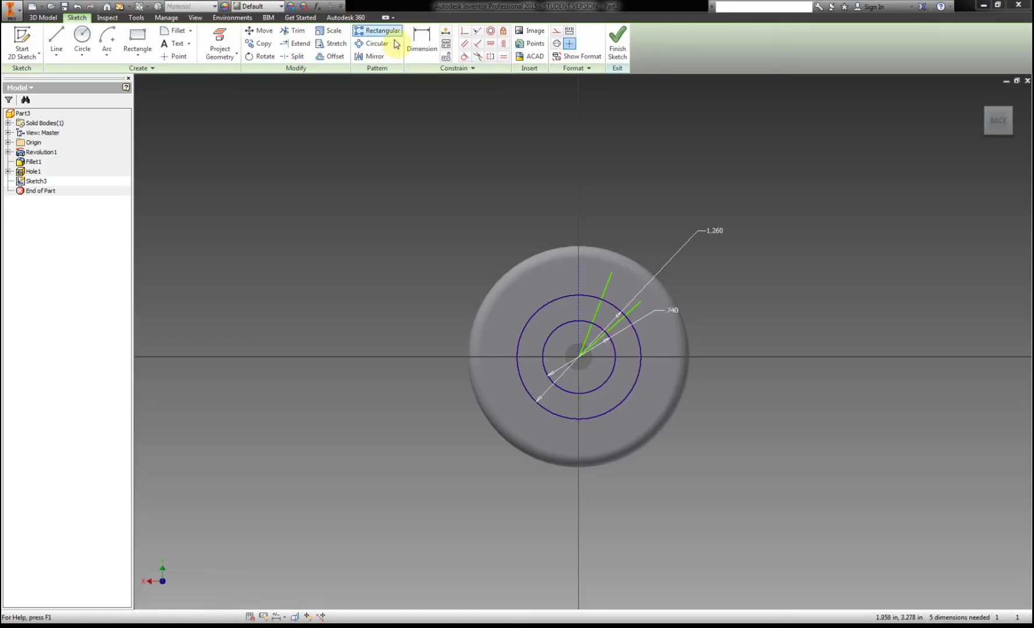
pyautogui.press('d')
pyautogui.click(600, 292)
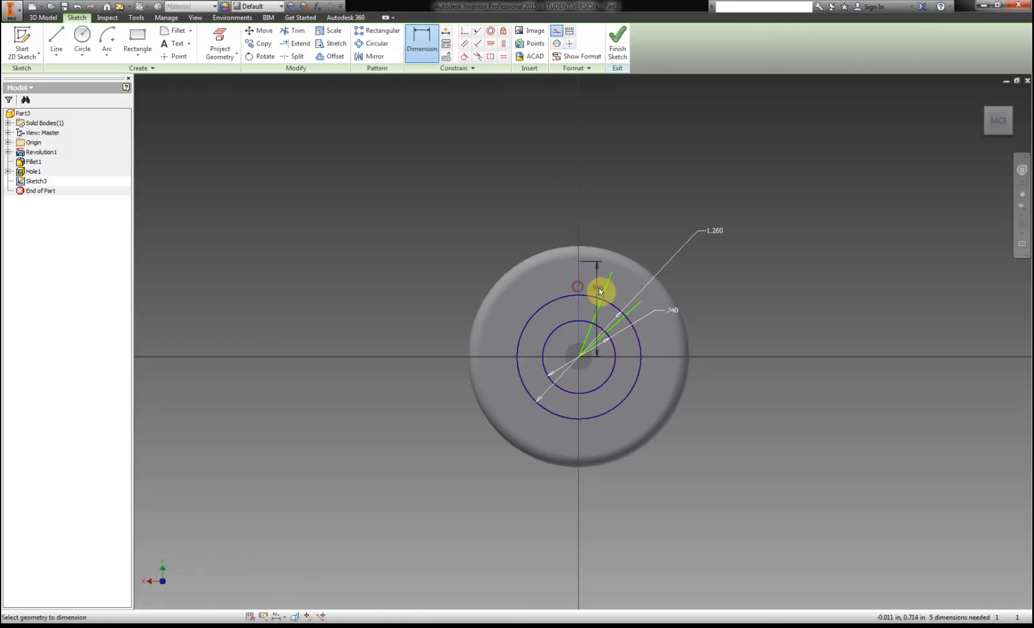
pyautogui.click(603, 290)
pyautogui.click(615, 195)
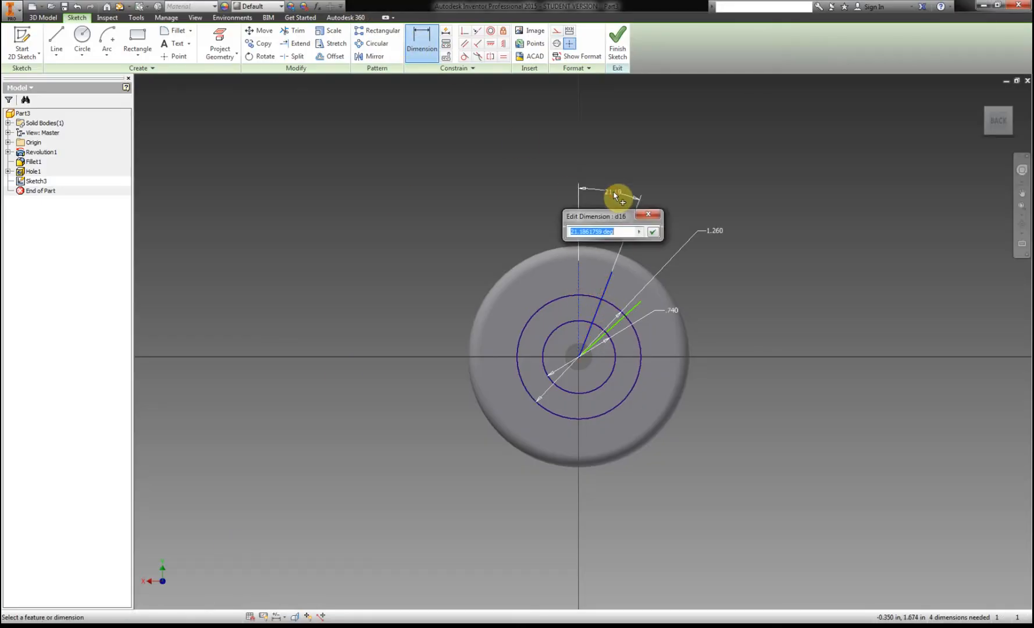
pyautogui.write('15')
pyautogui.press('Return')
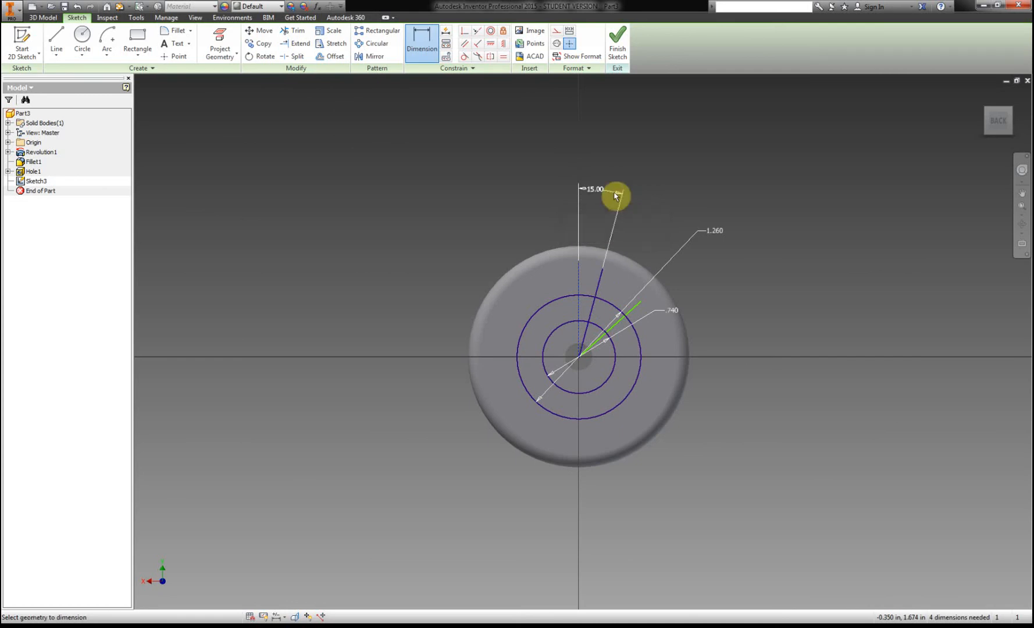
# Step: Dimension the angle between the two slanted lines as 30°
pyautogui.click(599, 288)
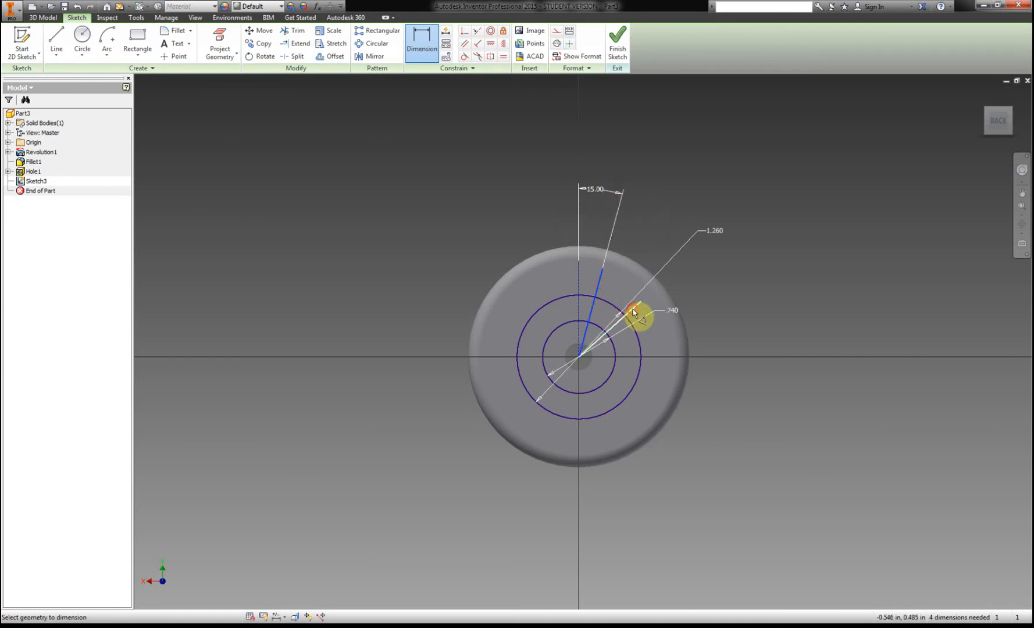
pyautogui.click(634, 312)
pyautogui.click(658, 227)
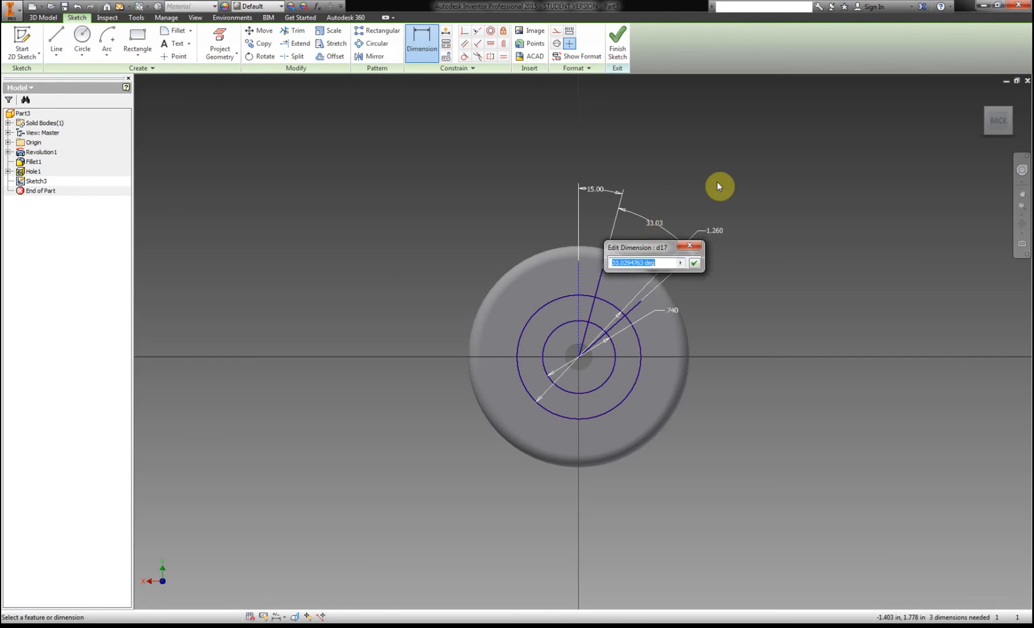
pyautogui.write('30')
pyautogui.press('Return')
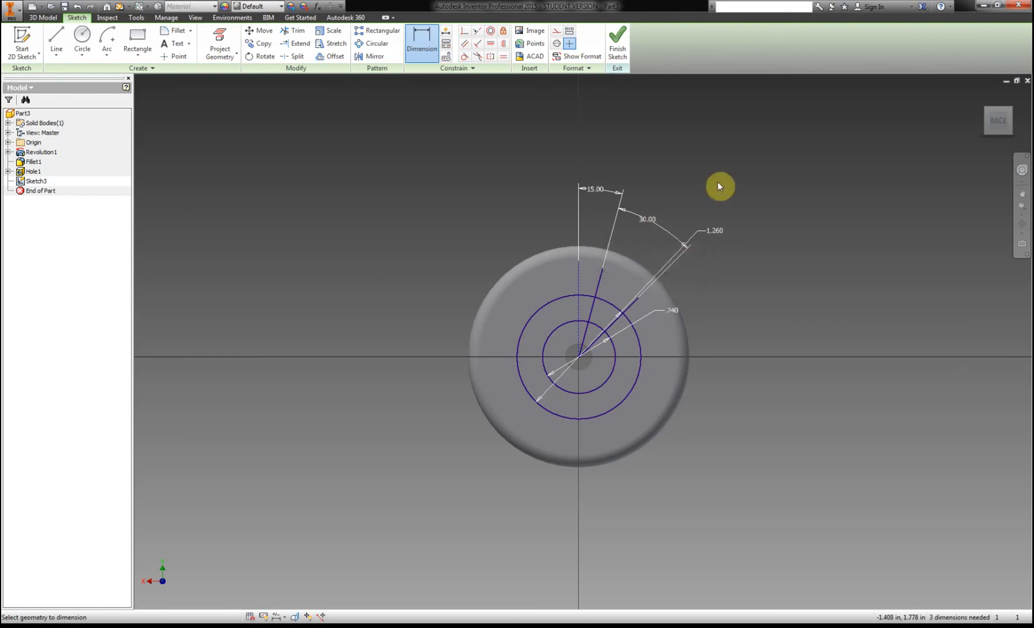
pyautogui.click(618, 44)
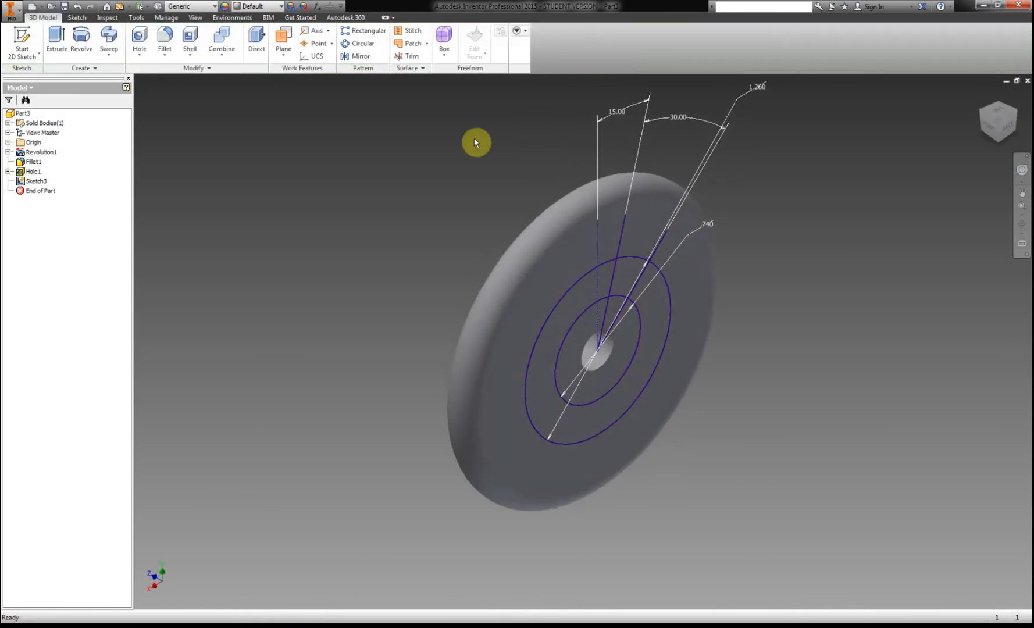
pyautogui.click(56, 39)
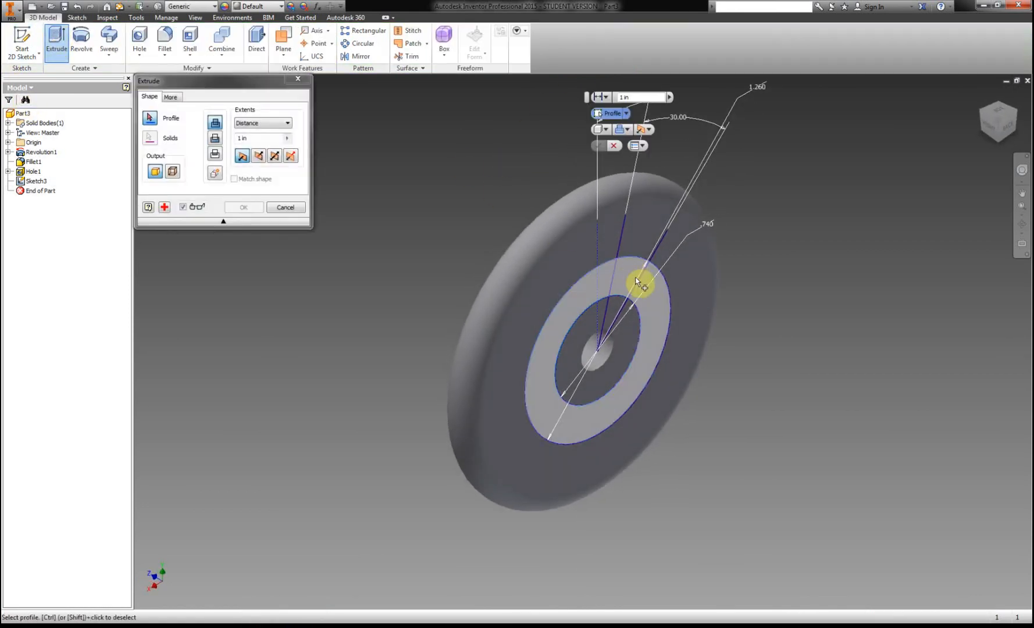
pyautogui.click(298, 79)
pyautogui.doubleClick(30, 181)
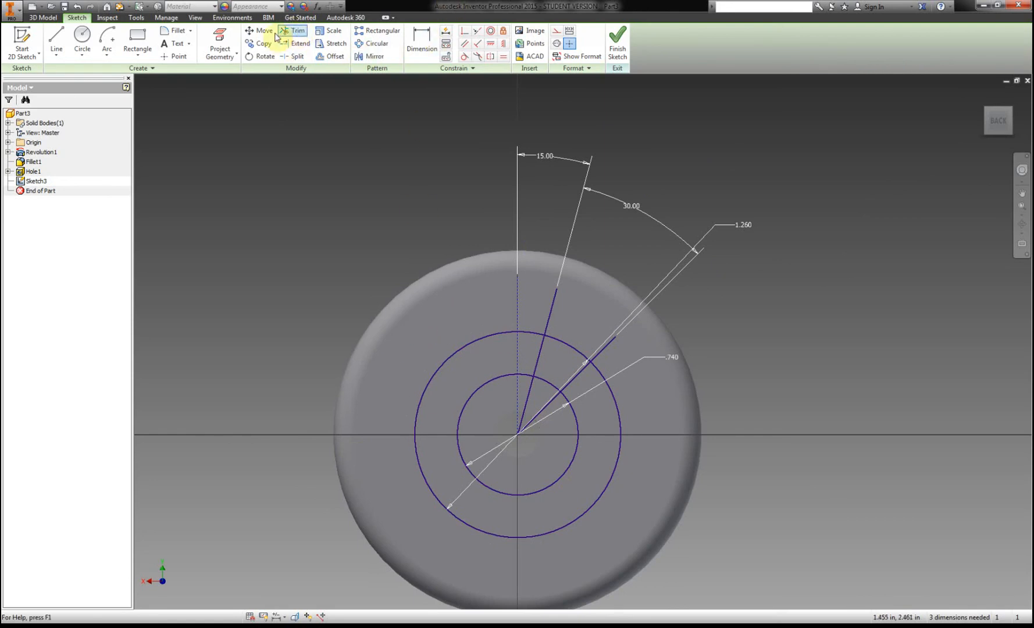
# Step: Trim both circles down to the arcs between the slanted lines, and trim the slanted lines' ends beyond the outer arc
pyautogui.click(294, 34)
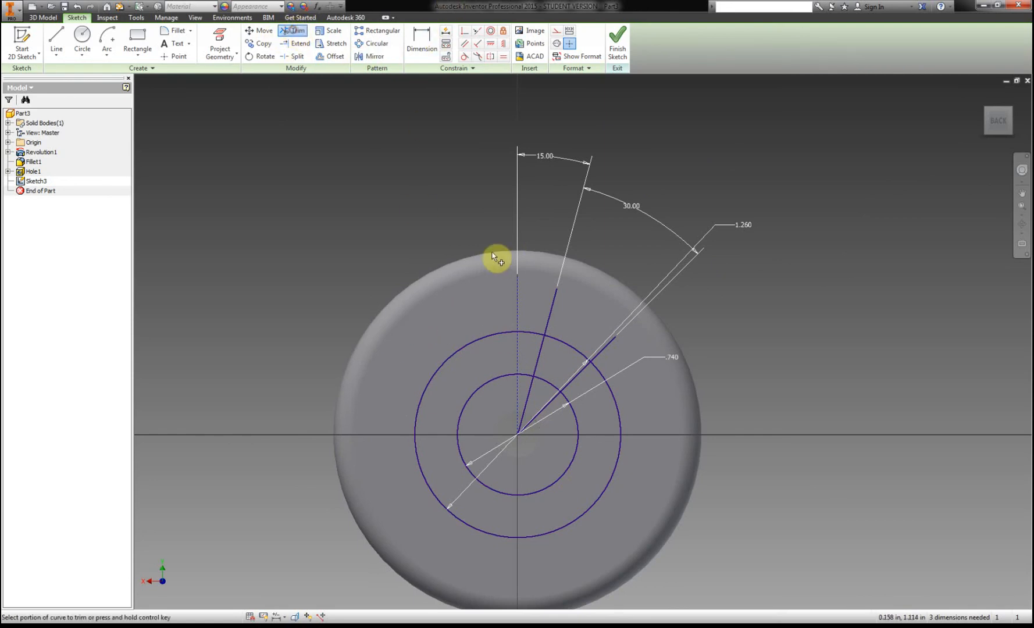
pyautogui.click(479, 339)
pyautogui.click(495, 379)
pyautogui.click(531, 373)
pyautogui.click(535, 332)
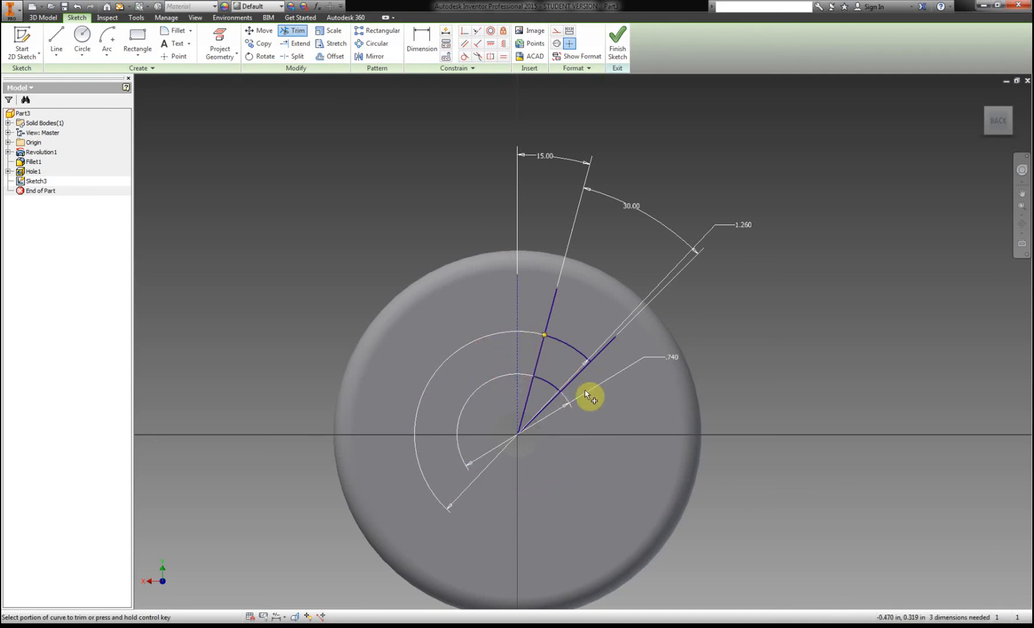
pyautogui.click(551, 319)
pyautogui.click(597, 353)
# Step: Try trimming the first slanted line's portion inside the inner arc, and undo that trim
pyautogui.click(529, 400)
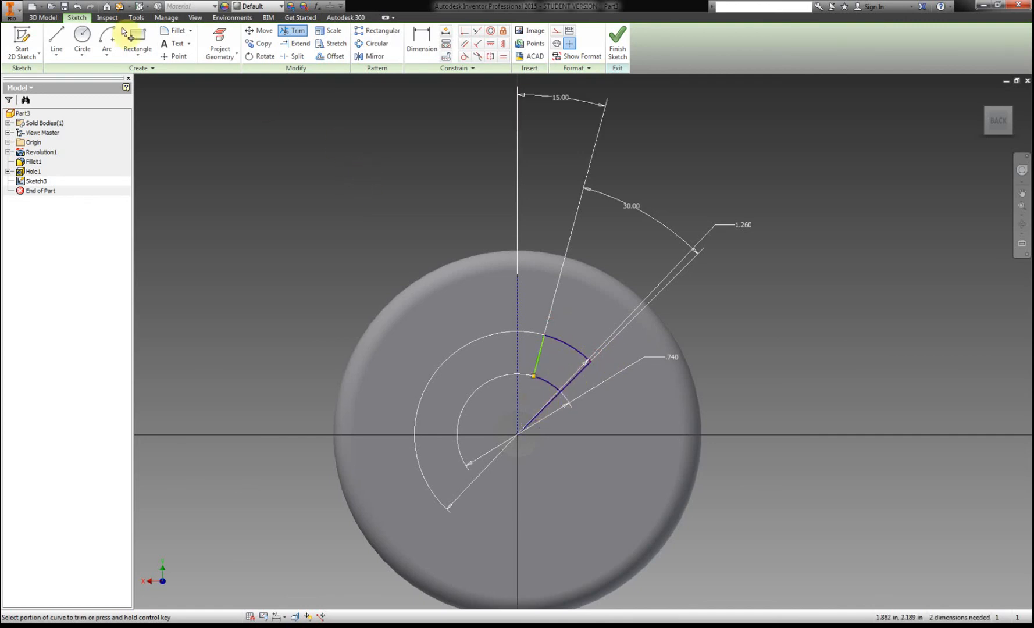
pyautogui.click(77, 6)
pyautogui.click(533, 323)
pyautogui.press('Delete')
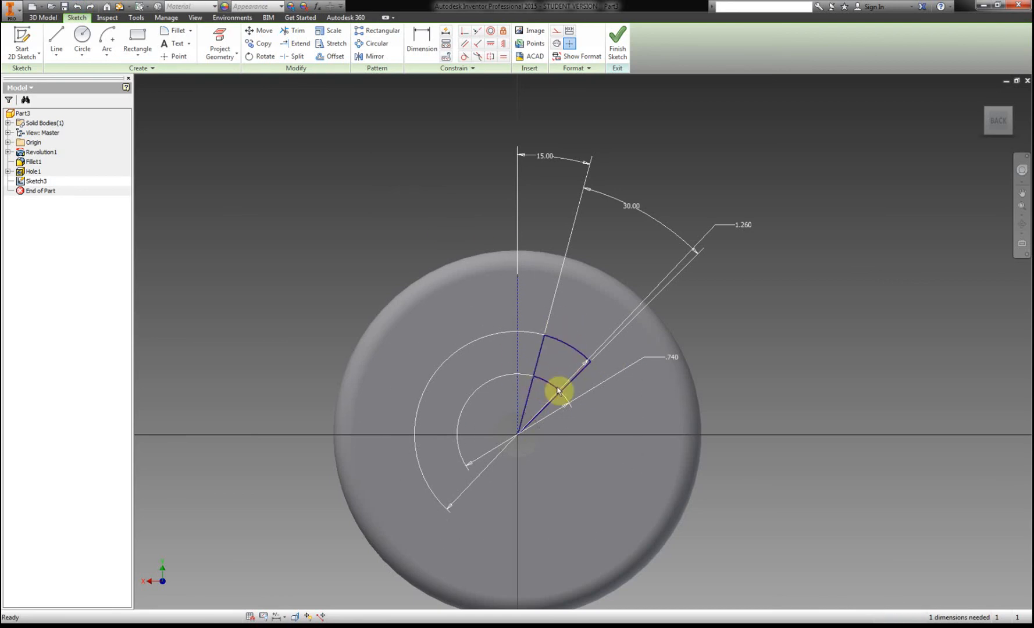
# Step: Finish the sketch and extrude the slot region between the two arcs as a cut through All
pyautogui.click(627, 45)
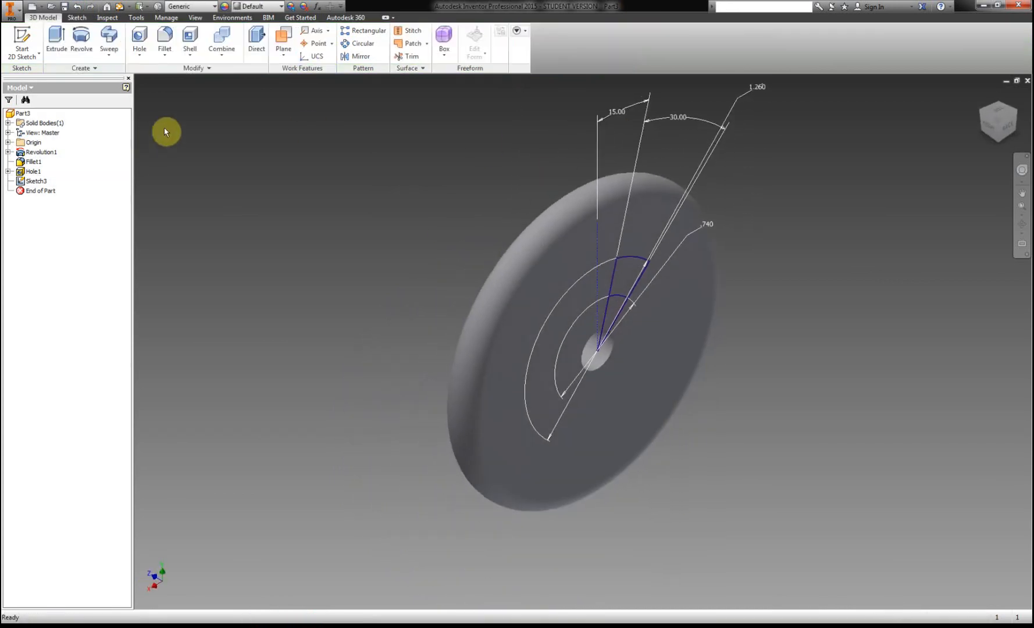
pyautogui.click(57, 38)
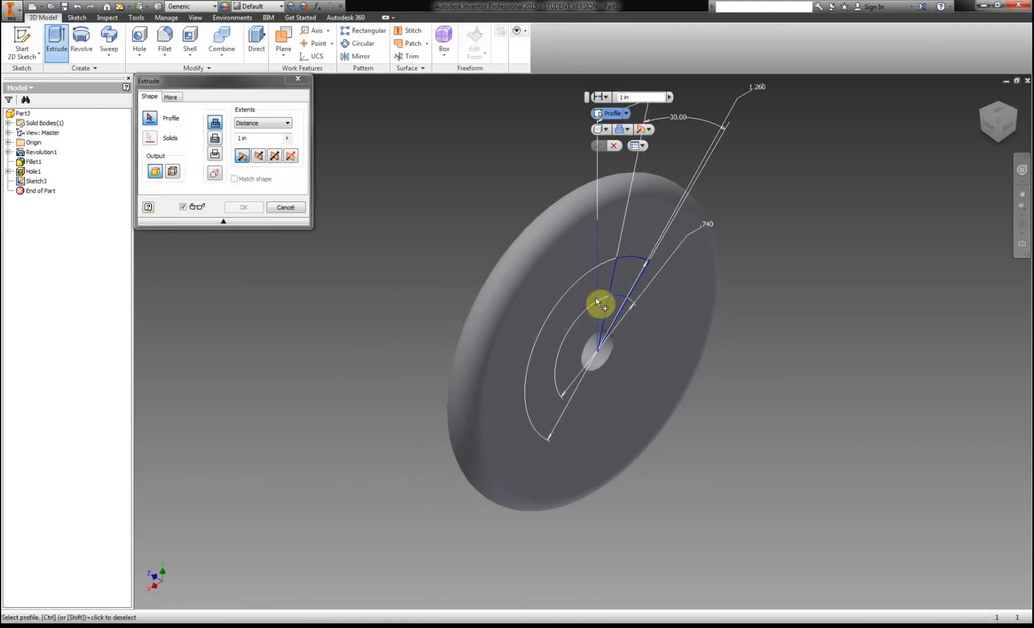
pyautogui.click(628, 282)
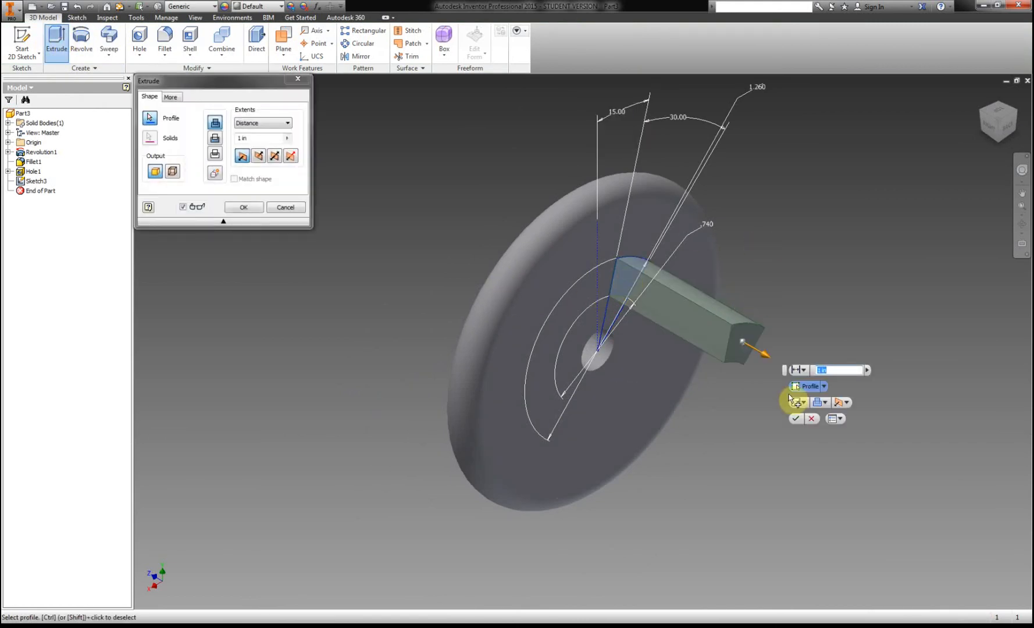
pyautogui.click(258, 123)
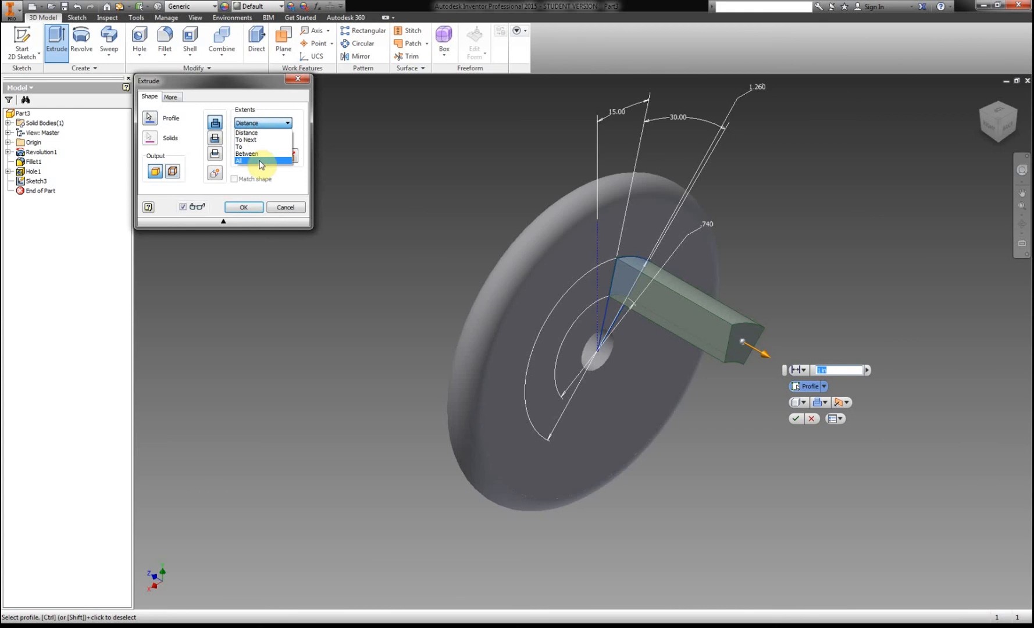
pyautogui.click(261, 160)
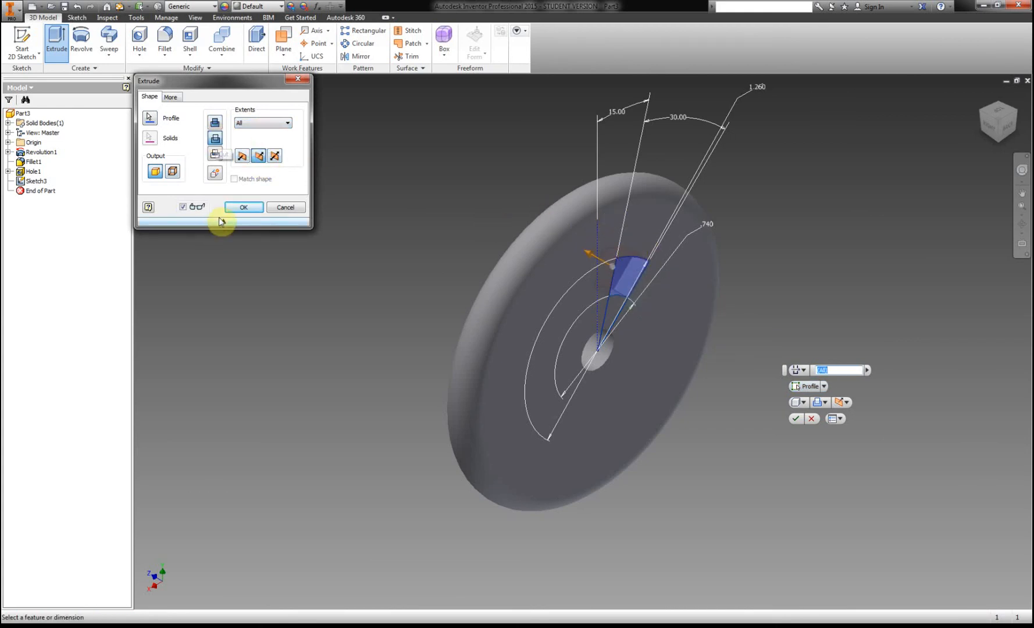
pyautogui.click(244, 208)
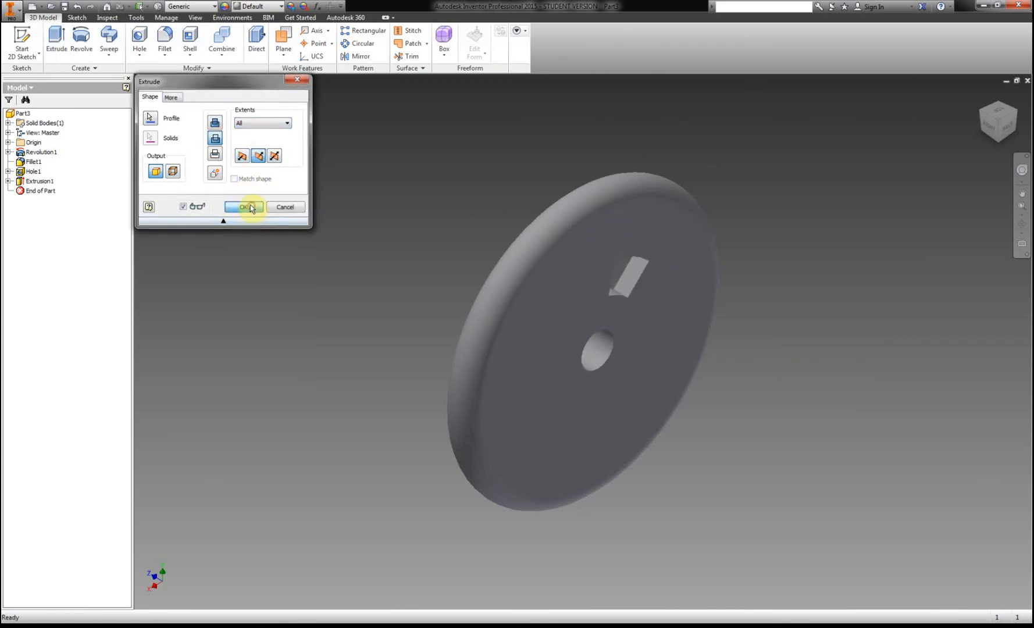
# Step: Create a circular pattern of the slot cut around the center hole's axis with 6 occurrences over 360°
pyautogui.click(981, 115)
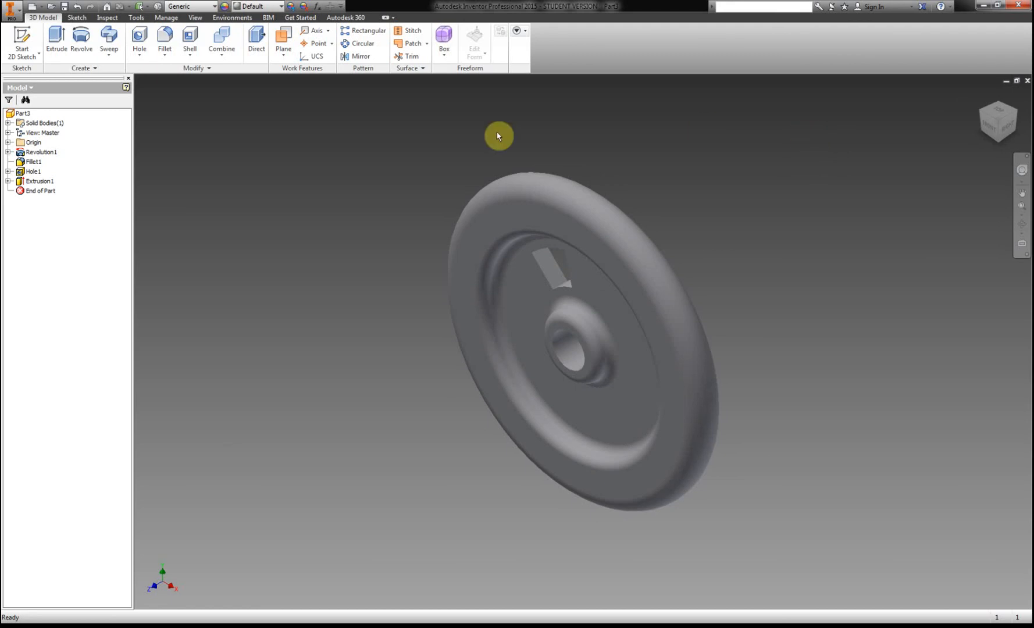
pyautogui.click(356, 45)
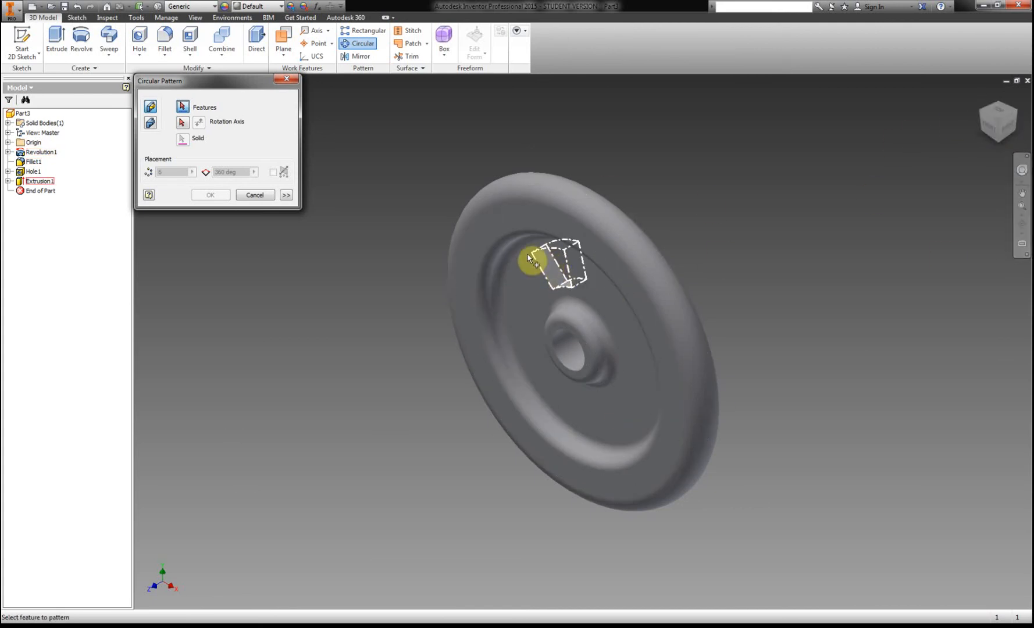
pyautogui.click(555, 273)
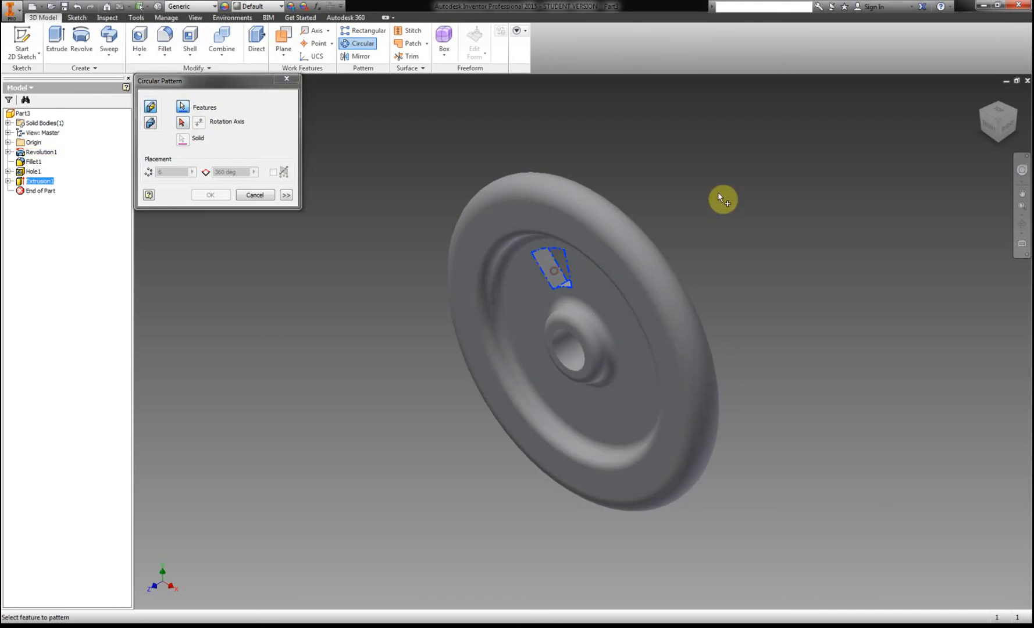
pyautogui.click(182, 124)
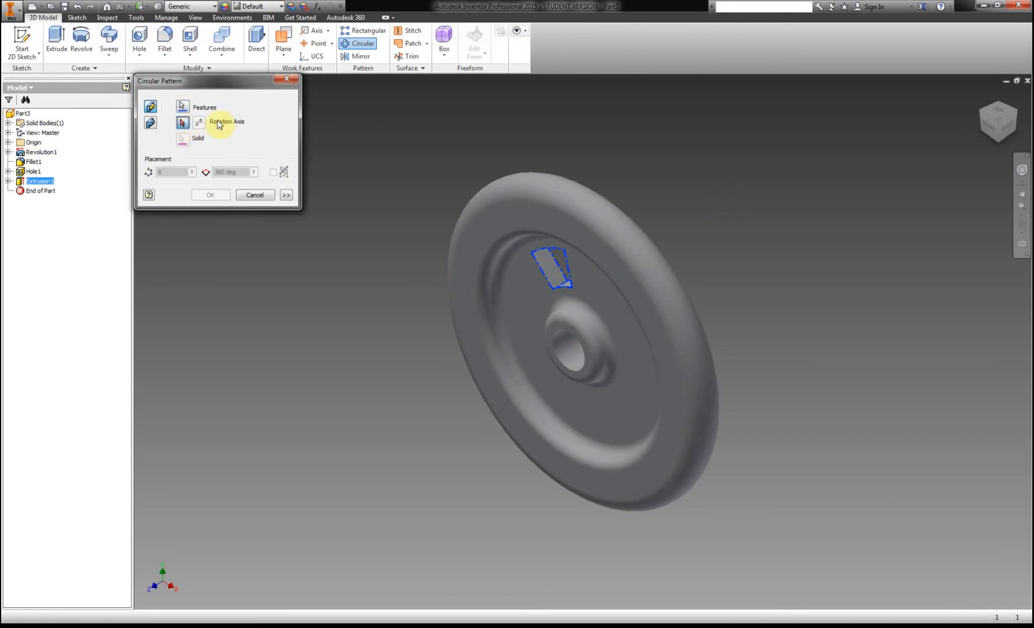
pyautogui.click(566, 351)
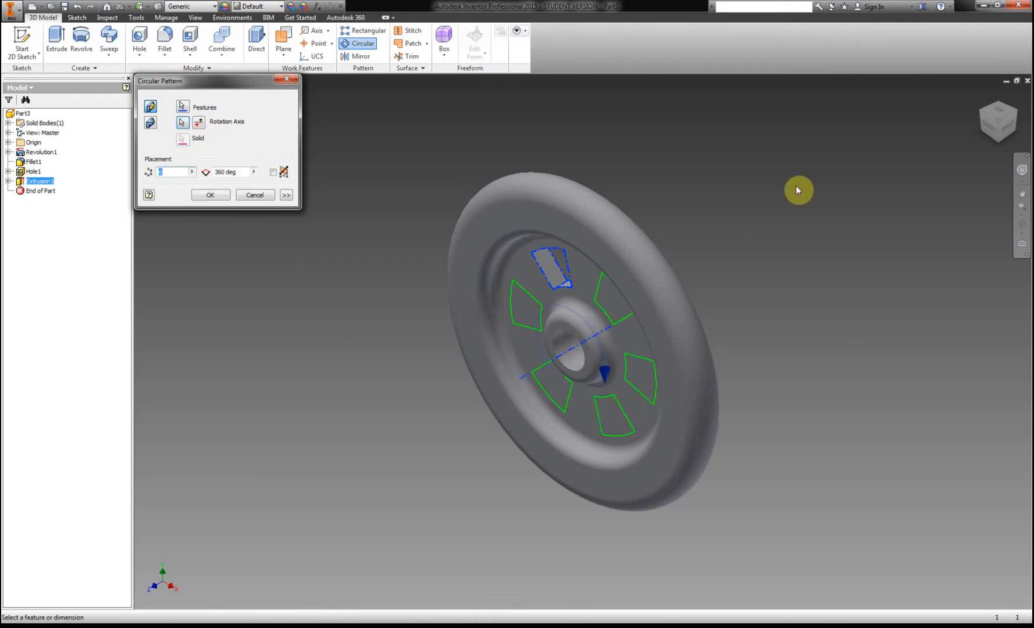
pyautogui.click(988, 130)
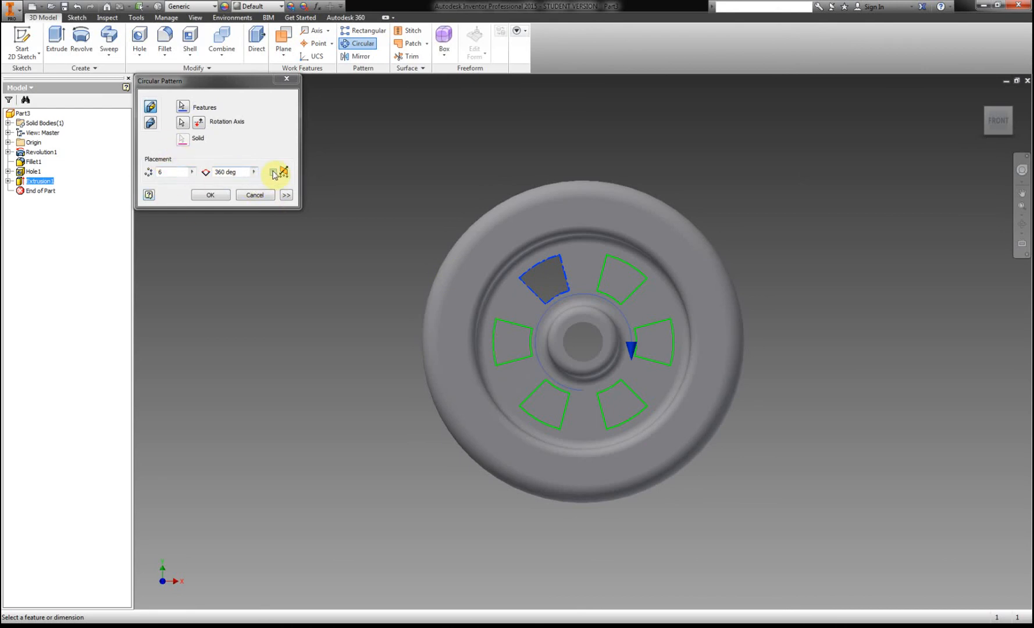
pyautogui.click(211, 195)
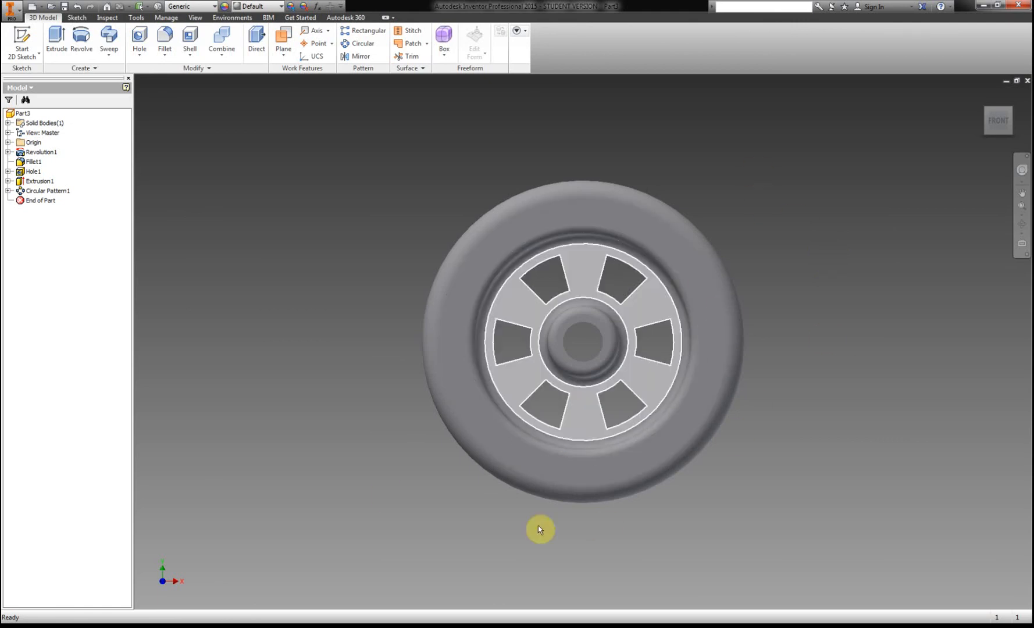
# Step: Check the pin details in the PDF handout, and sketch a circle about 0.447 in across on the recessed front face, directly above the hub
pyautogui.hotkey('alt', 'Tab')
pyautogui.scroll(3, 595, 276)
pyautogui.scroll(3, 601, 273)
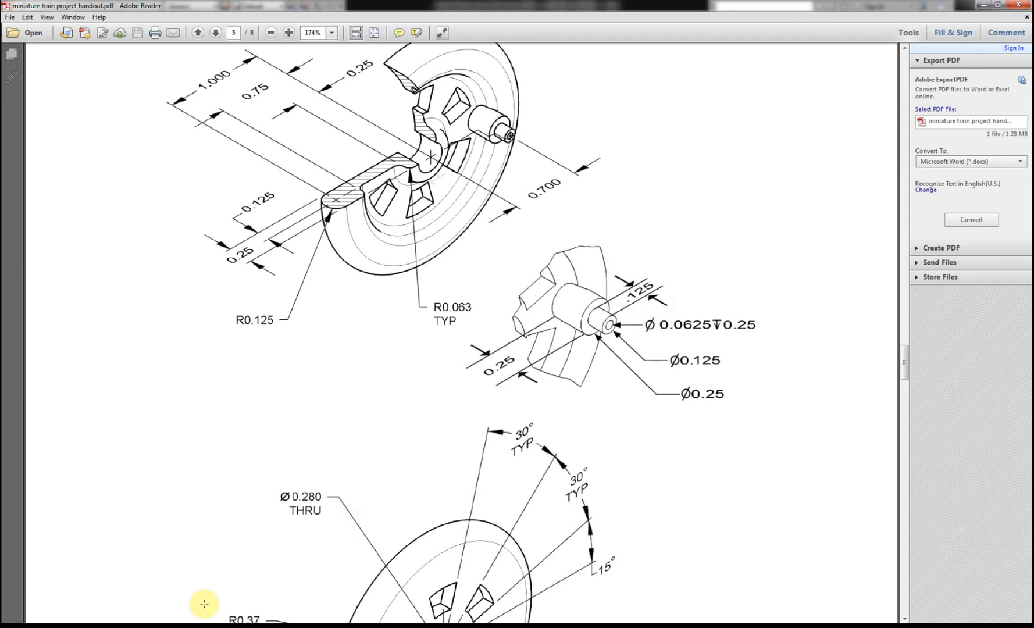
pyautogui.click(261, 625)
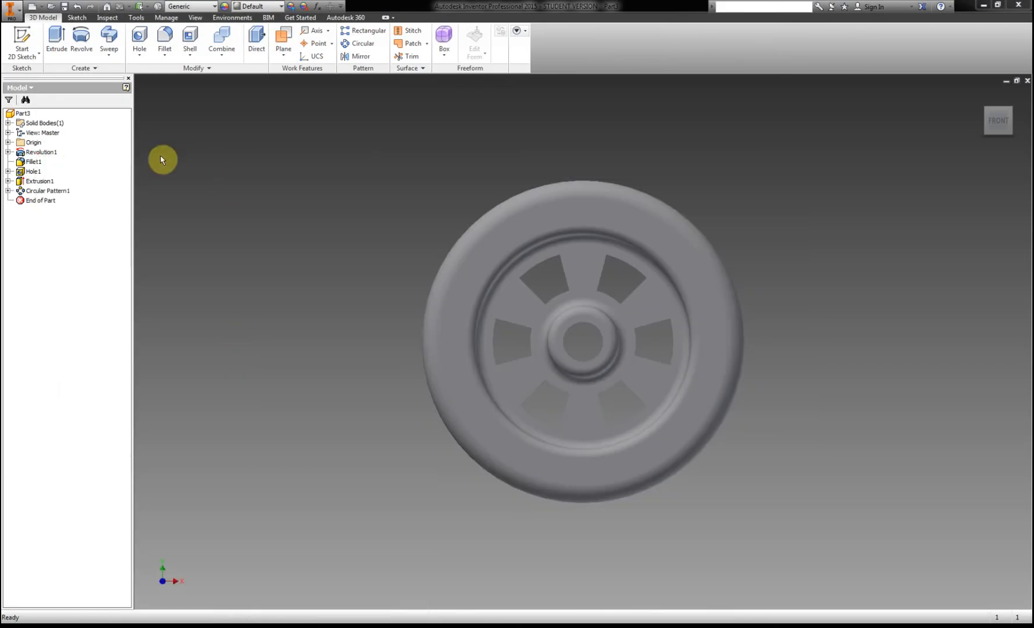
pyautogui.click(22, 36)
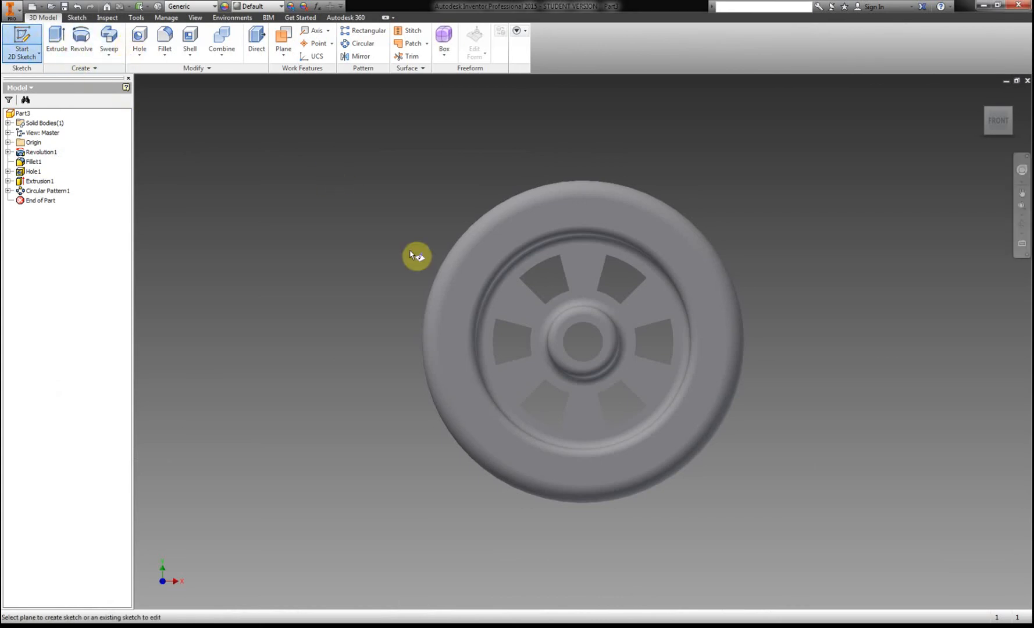
pyautogui.click(584, 269)
pyautogui.click(82, 38)
pyautogui.click(582, 257)
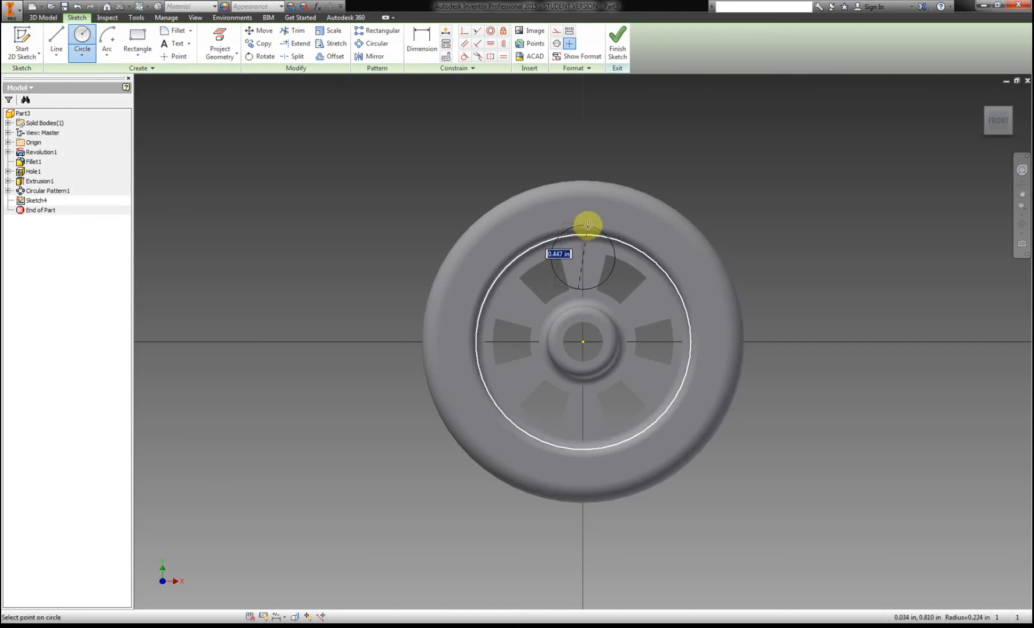
pyautogui.click(587, 224)
# Step: Dimension the new circle's diameter as 0.25 in
pyautogui.click(425, 57)
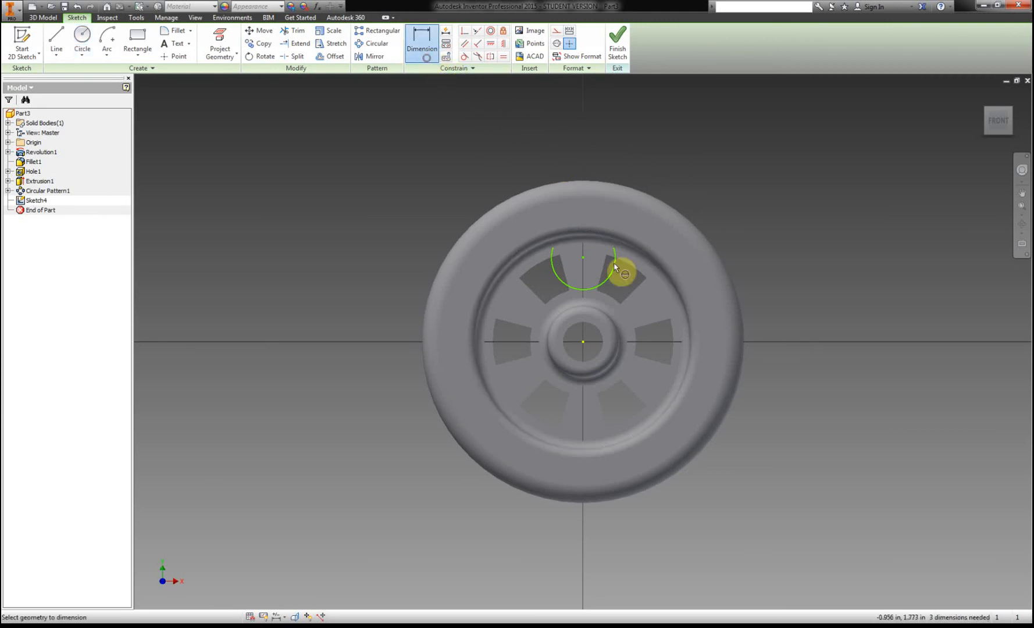
pyautogui.click(611, 274)
pyautogui.click(693, 166)
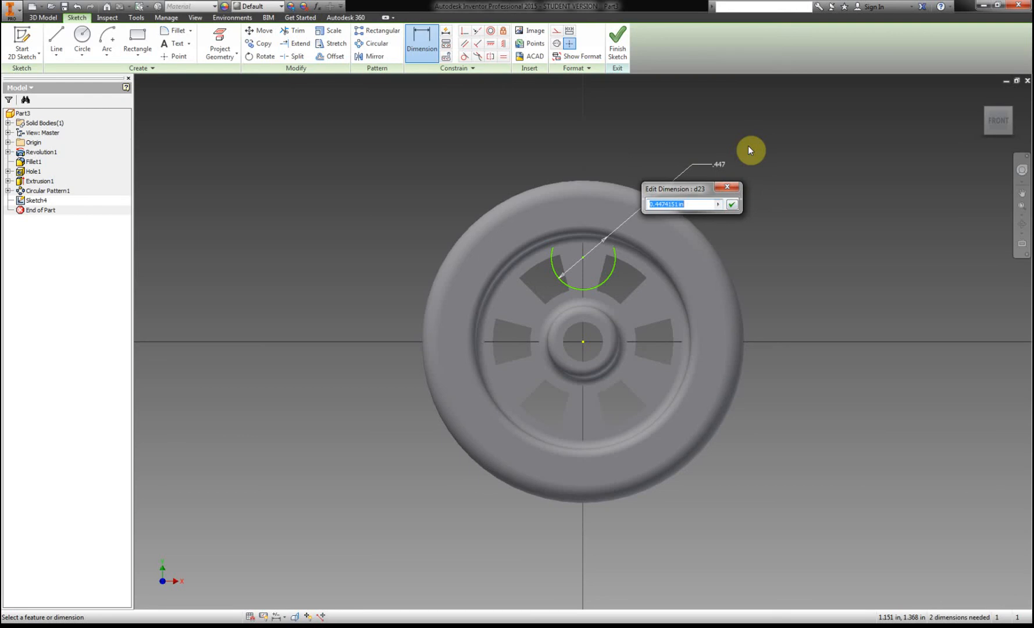
pyautogui.write('.25')
pyautogui.press('Return')
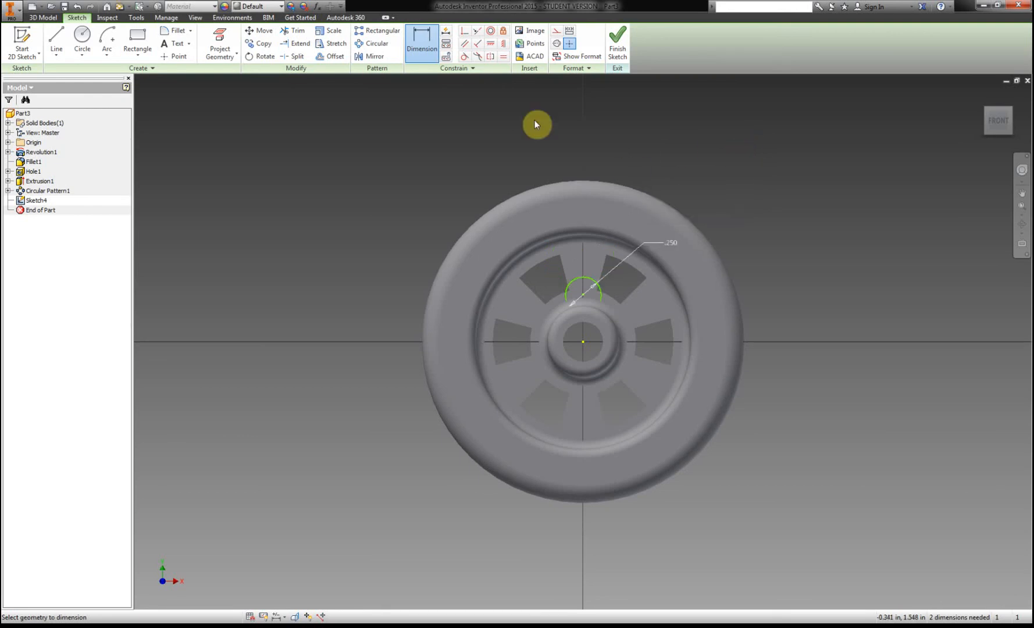
# Step: Dimension the vertical distance from the wheel's center to the small circle's center as 0.7 in
pyautogui.click(585, 296)
pyautogui.click(582, 342)
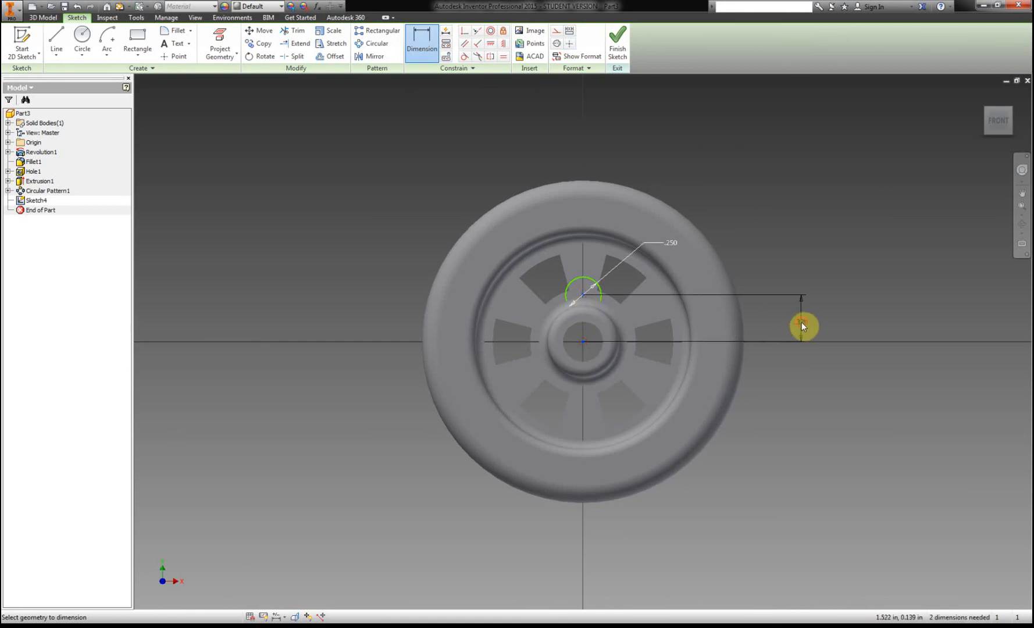
pyautogui.click(801, 322)
pyautogui.write('.7')
pyautogui.press('Return')
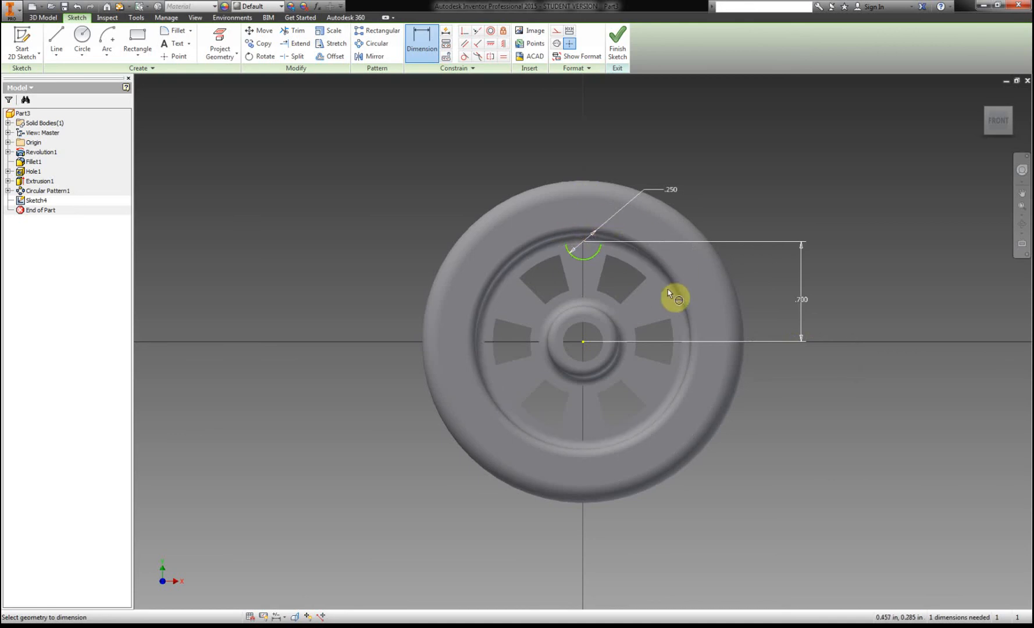
# Step: Finish the sketch and extrude the 0.25 in circle outward by 0.25 in to form the pin
pyautogui.click(617, 41)
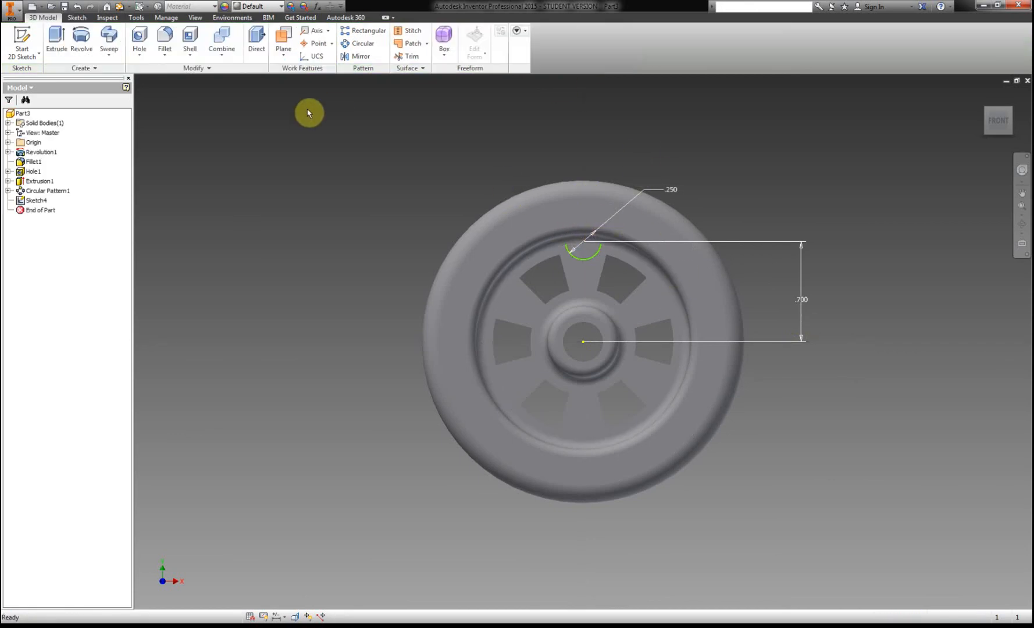
pyautogui.click(56, 37)
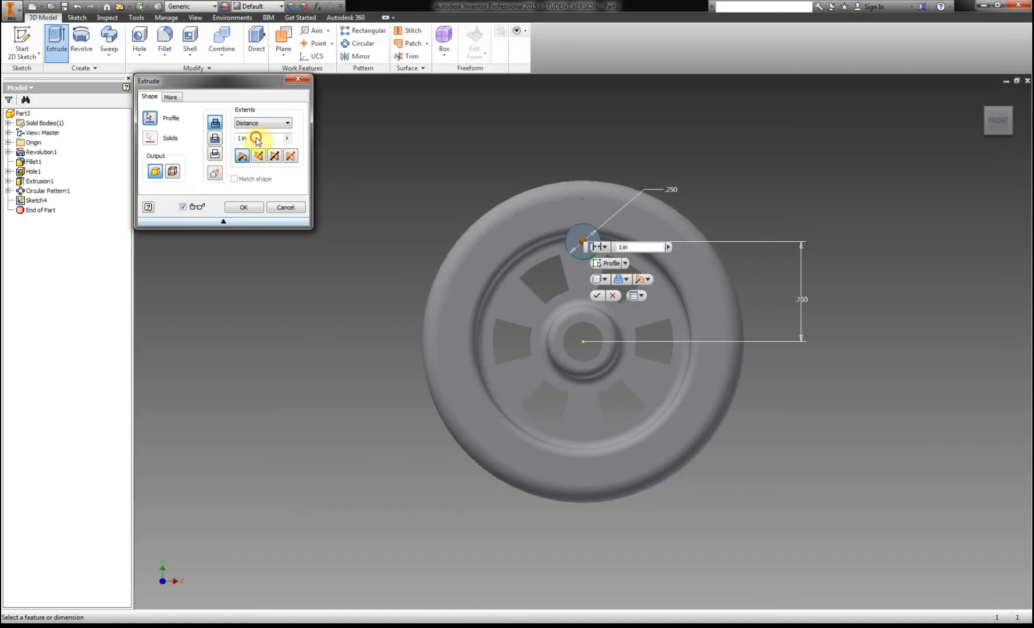
pyautogui.click(256, 138)
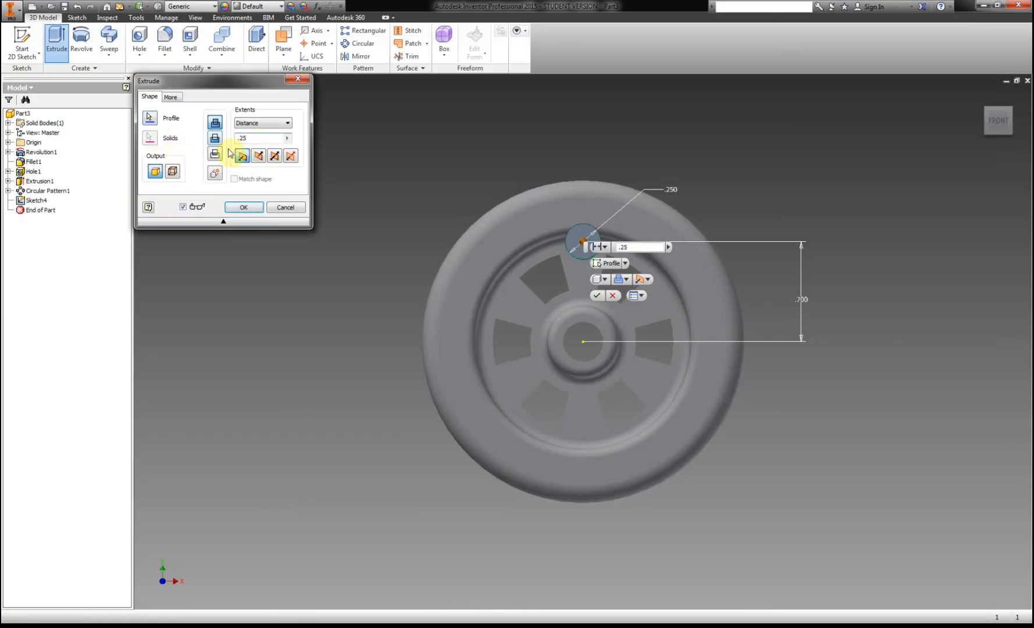
pyautogui.click(245, 209)
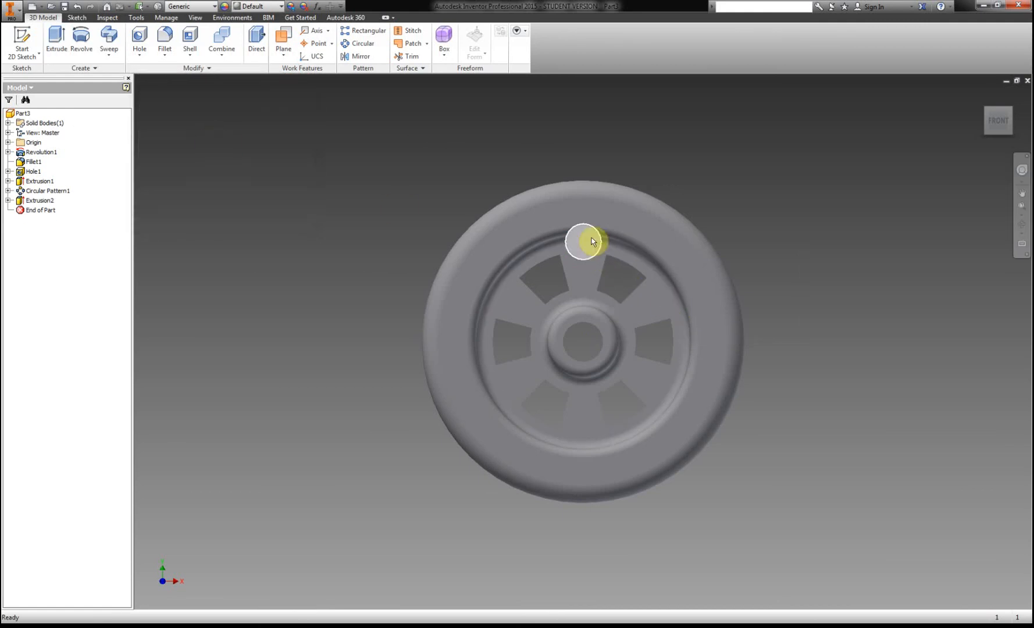
# Step: Start a sketch on the pin's front face and project its circular edge into the sketch
pyautogui.click(23, 39)
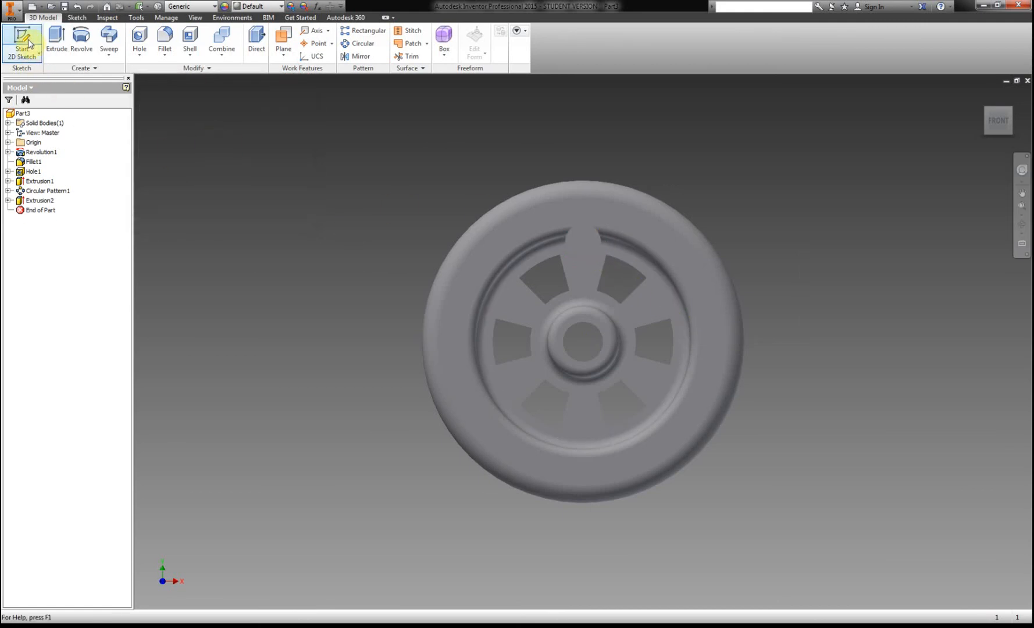
pyautogui.click(587, 240)
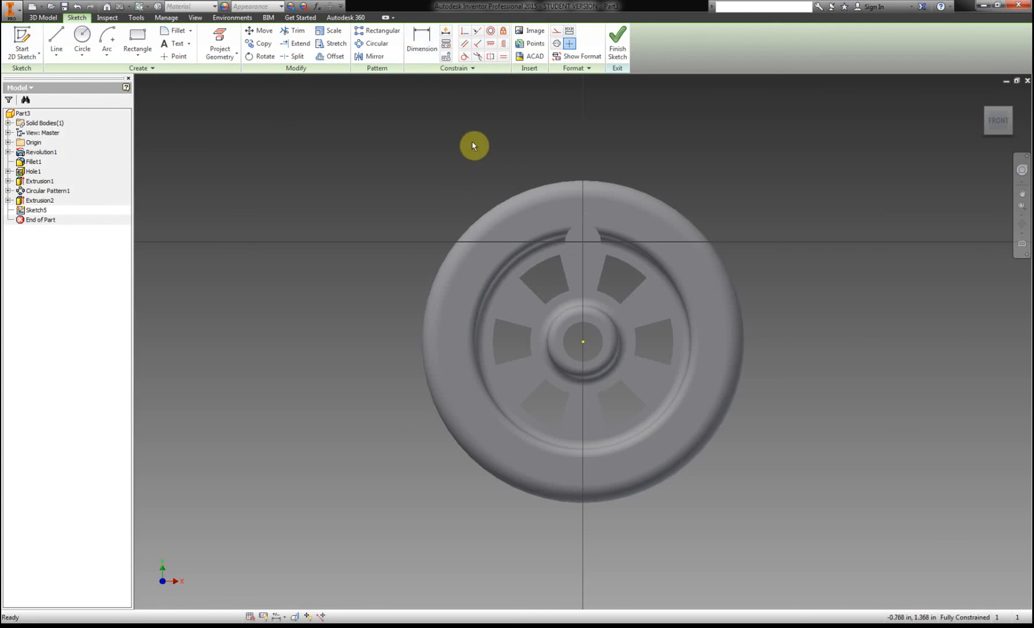
pyautogui.click(219, 41)
pyautogui.click(574, 236)
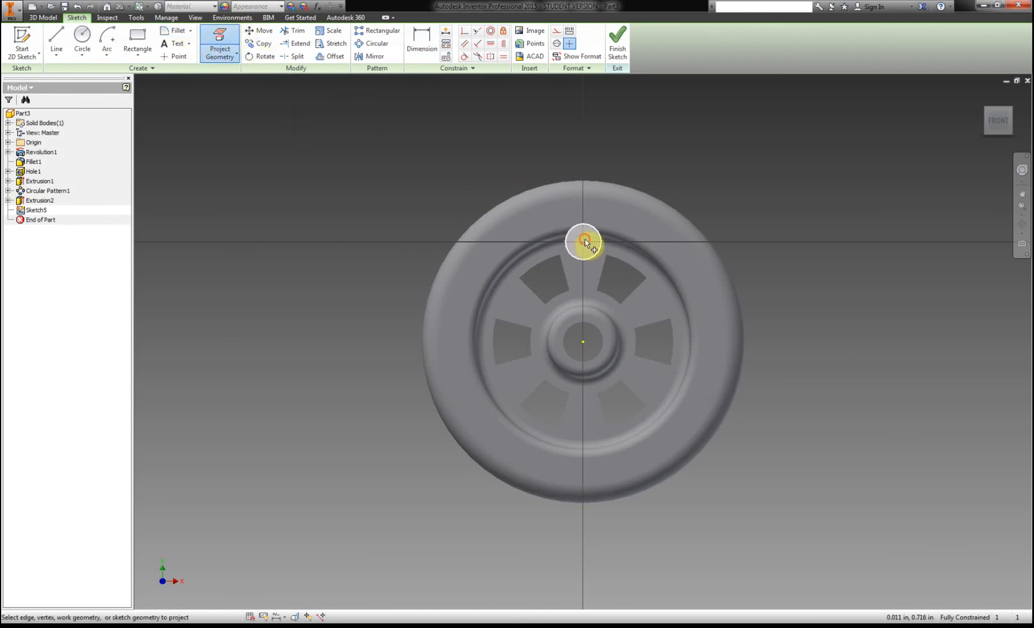
pyautogui.click(585, 240)
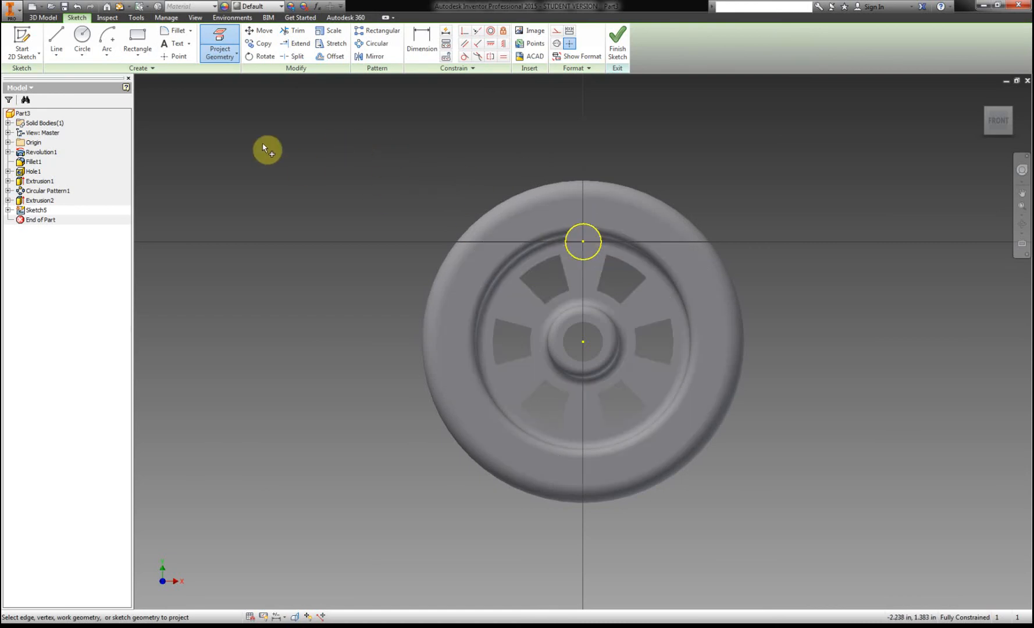
# Step: Sketch a circle about 0.13 in across, concentric with the pin's projected edge
pyautogui.click(82, 38)
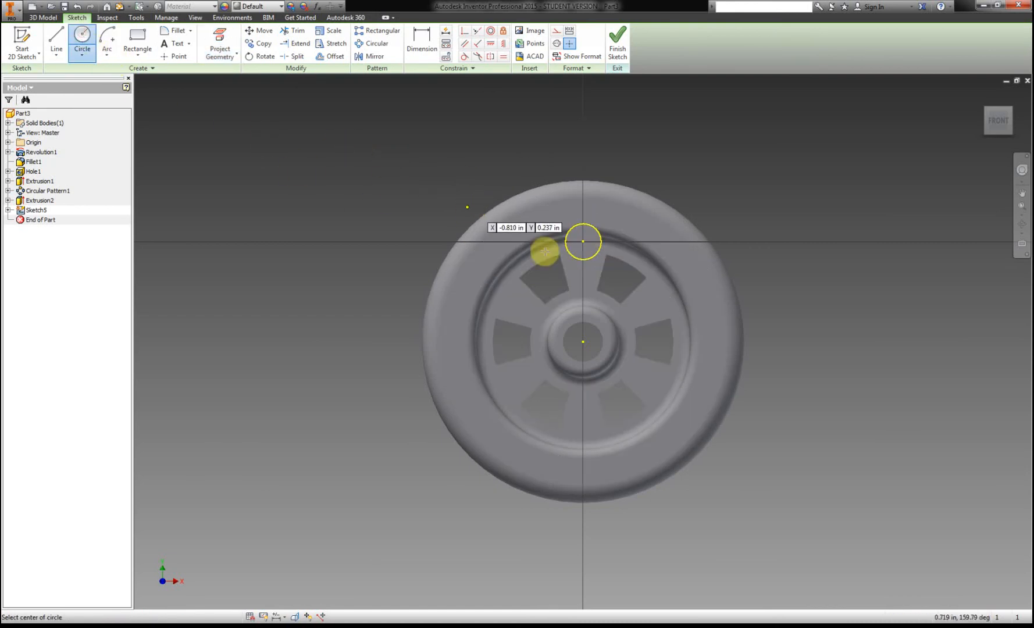
pyautogui.click(582, 241)
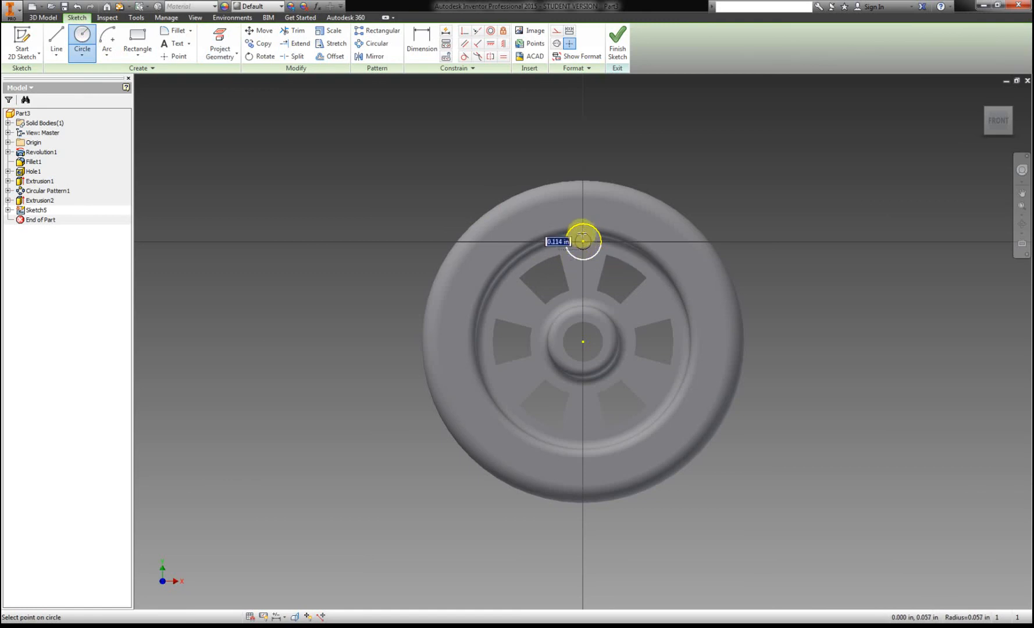
pyautogui.click(589, 235)
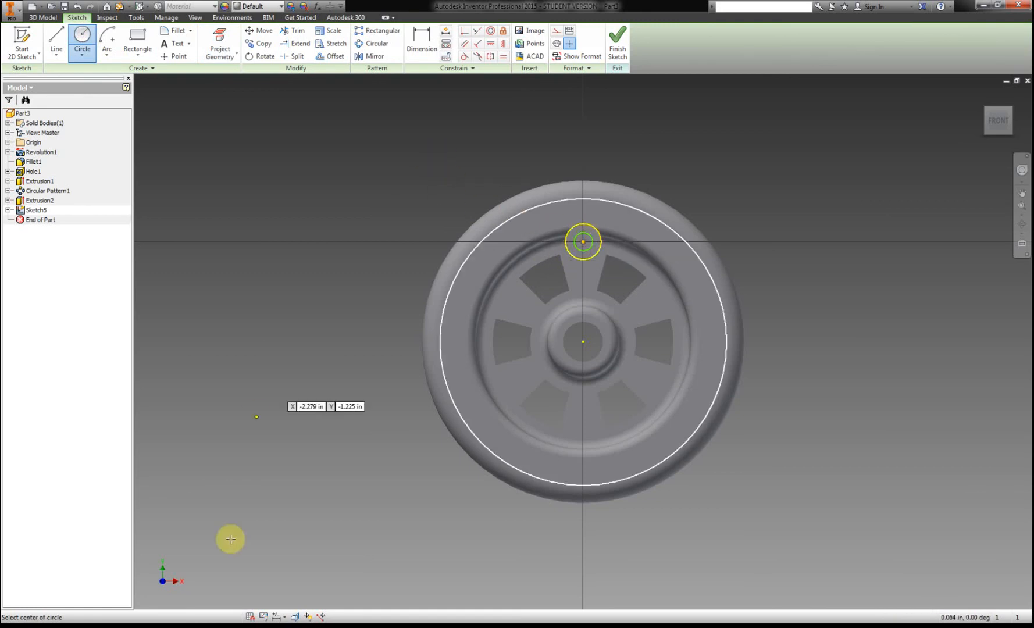
pyautogui.click(284, 569)
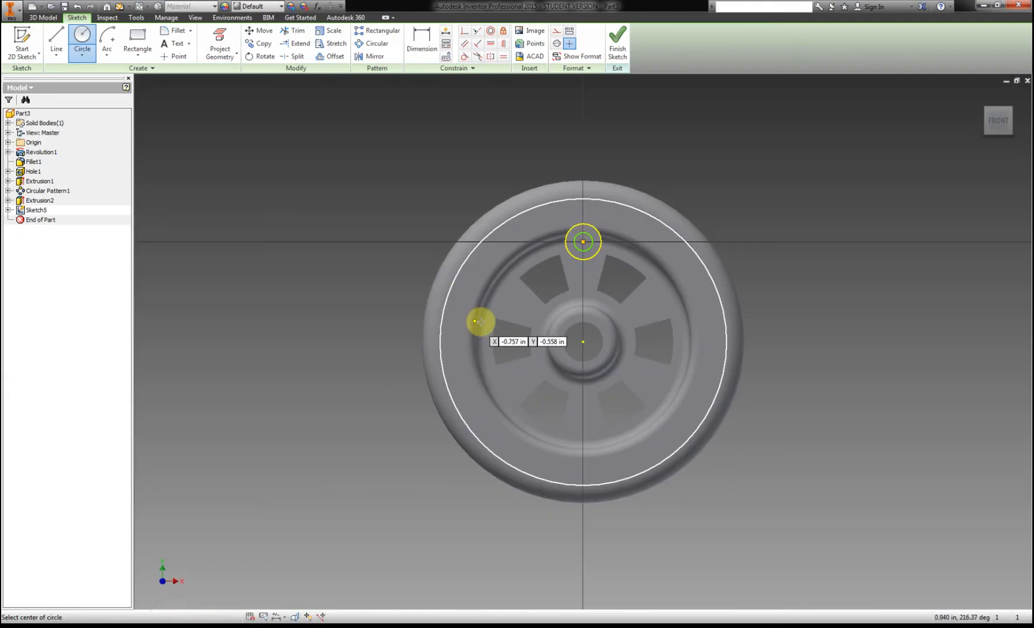
# Step: Dimension the inner circle's diameter as 0.125 in
pyautogui.click(421, 40)
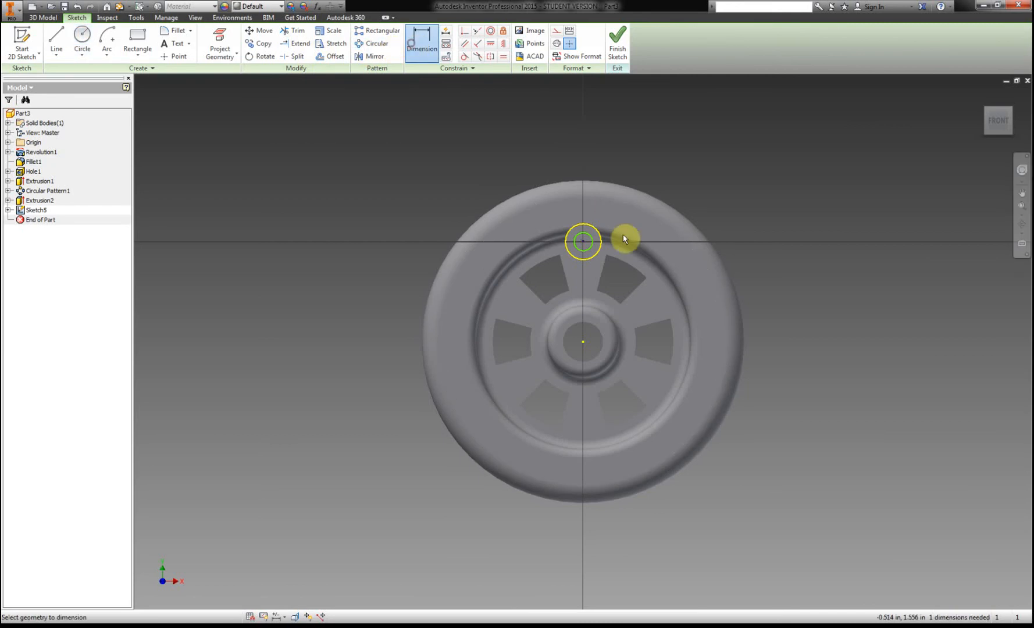
pyautogui.click(590, 245)
pyautogui.click(651, 166)
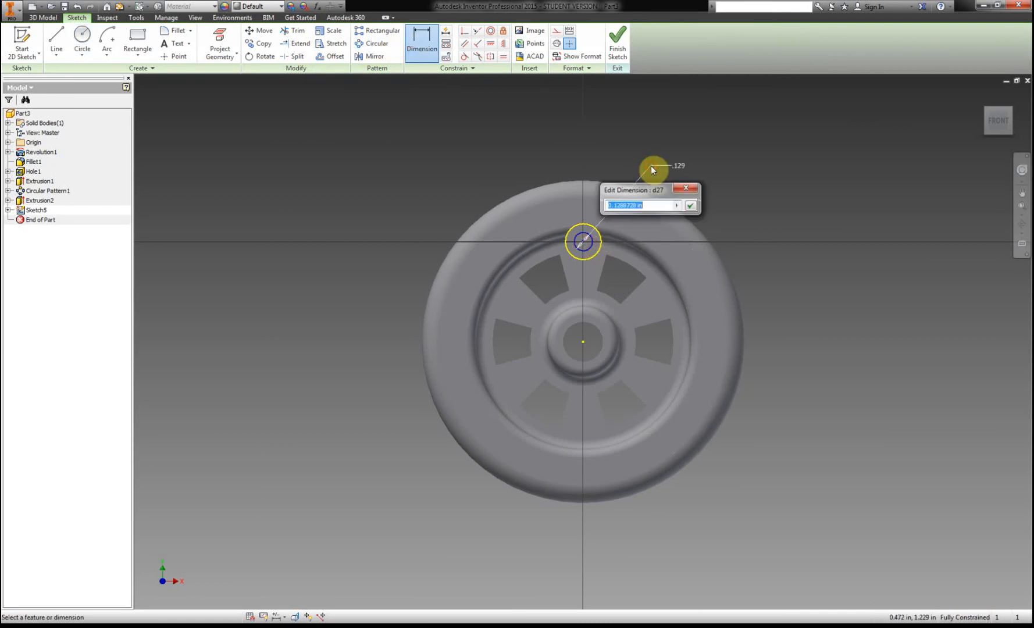
pyautogui.write('.125')
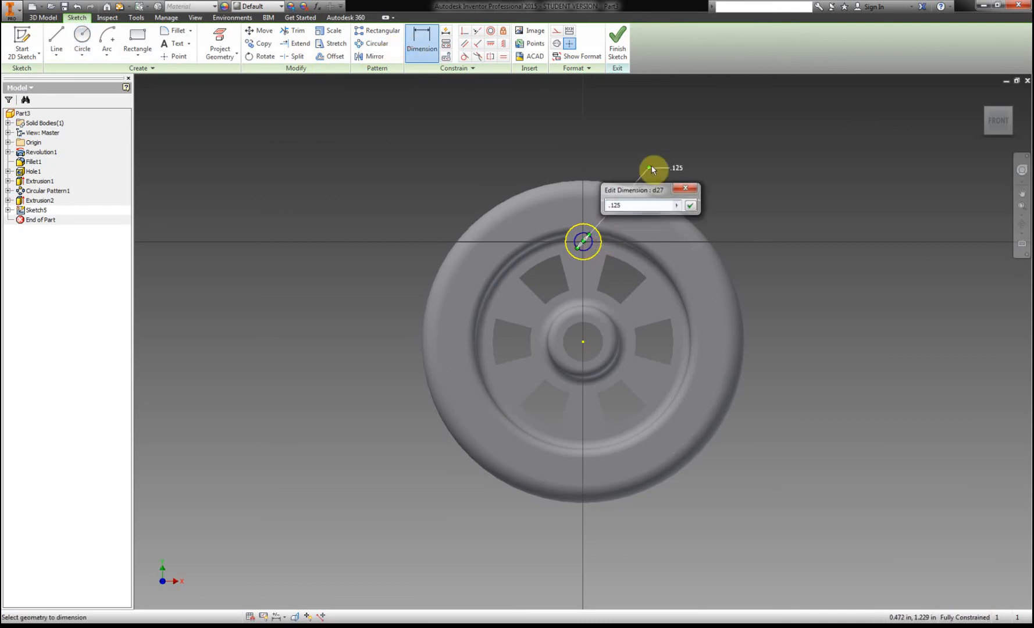
pyautogui.press('Return')
# Step: Finish the sketch and extrude the inner circle 0.125 in outward from the pin's face
pyautogui.click(627, 49)
pyautogui.click(60, 47)
pyautogui.click(584, 245)
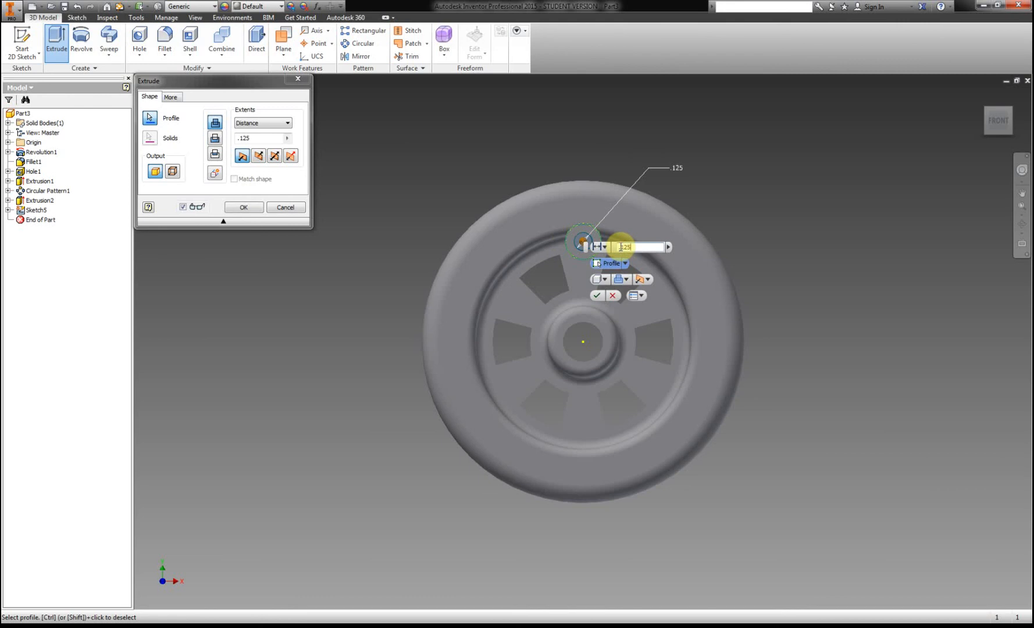
pyautogui.press('Return')
# Step: Sketch on the end face of the small pin, project its circular edge, and place a point at its center
pyautogui.moveTo(991, 110); pyautogui.dragTo(747, 203)
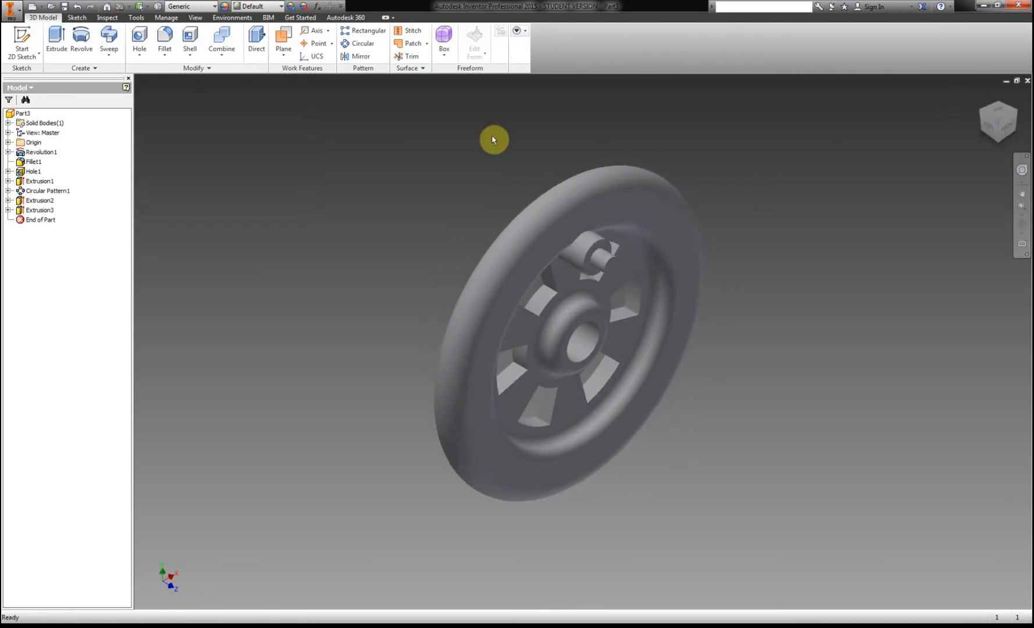
pyautogui.click(21, 38)
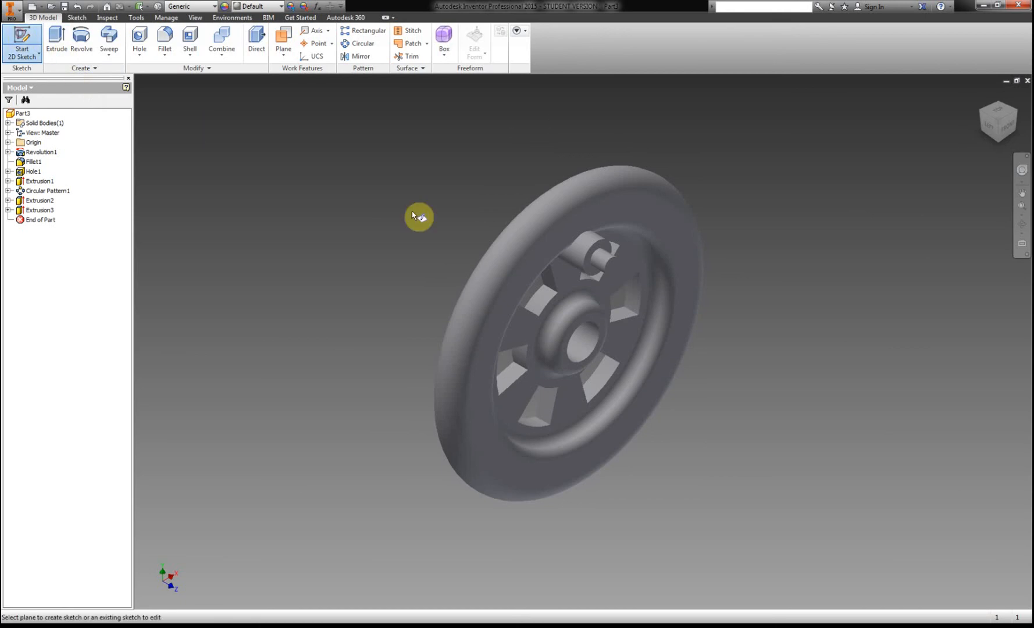
pyautogui.click(616, 267)
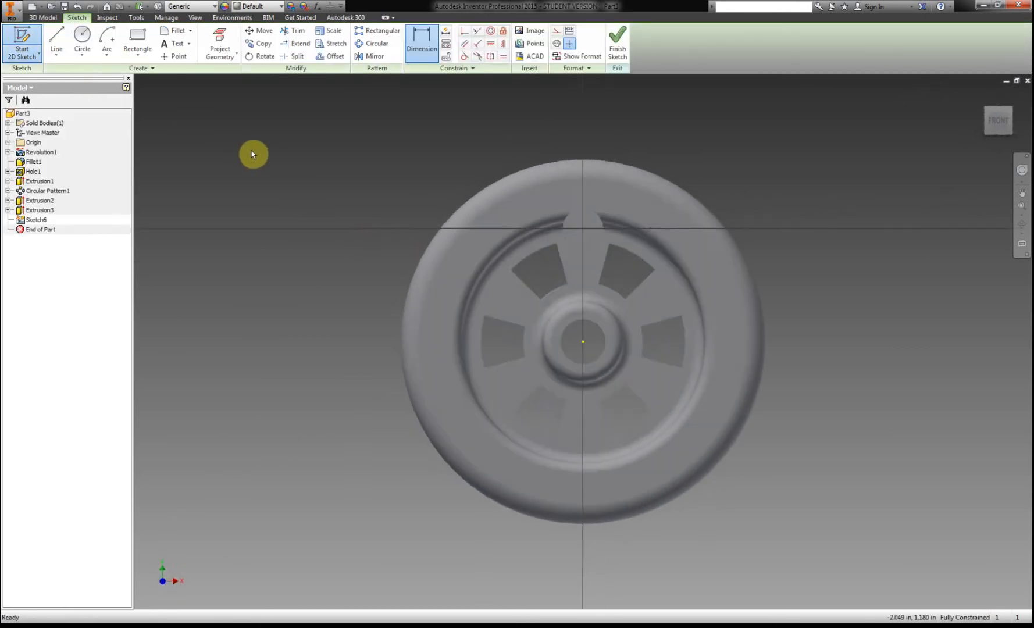
pyautogui.click(219, 43)
pyautogui.click(582, 228)
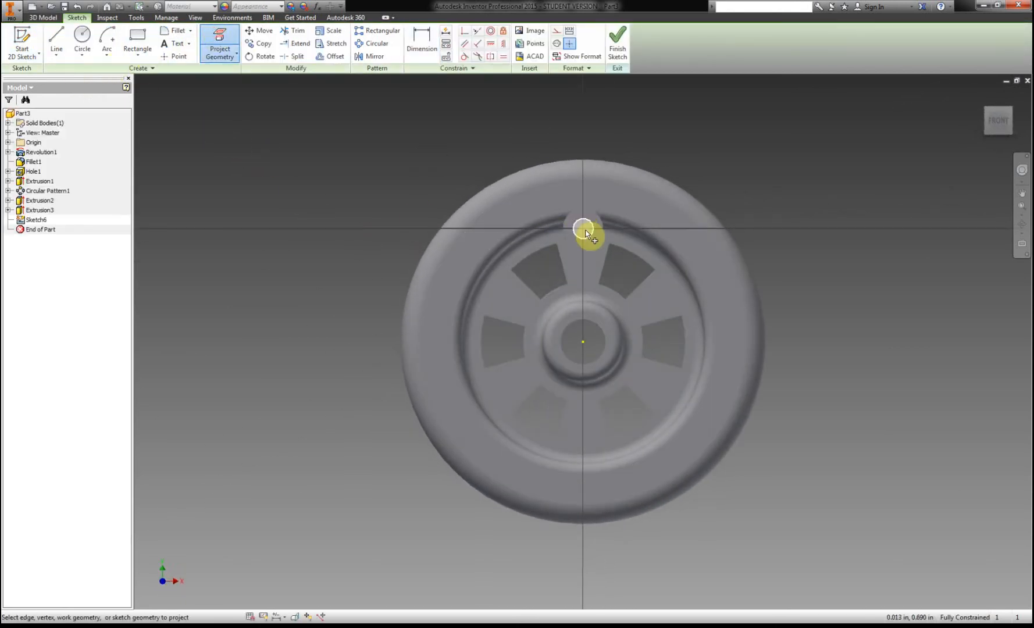
pyautogui.click(174, 56)
pyautogui.click(583, 228)
pyautogui.click(616, 52)
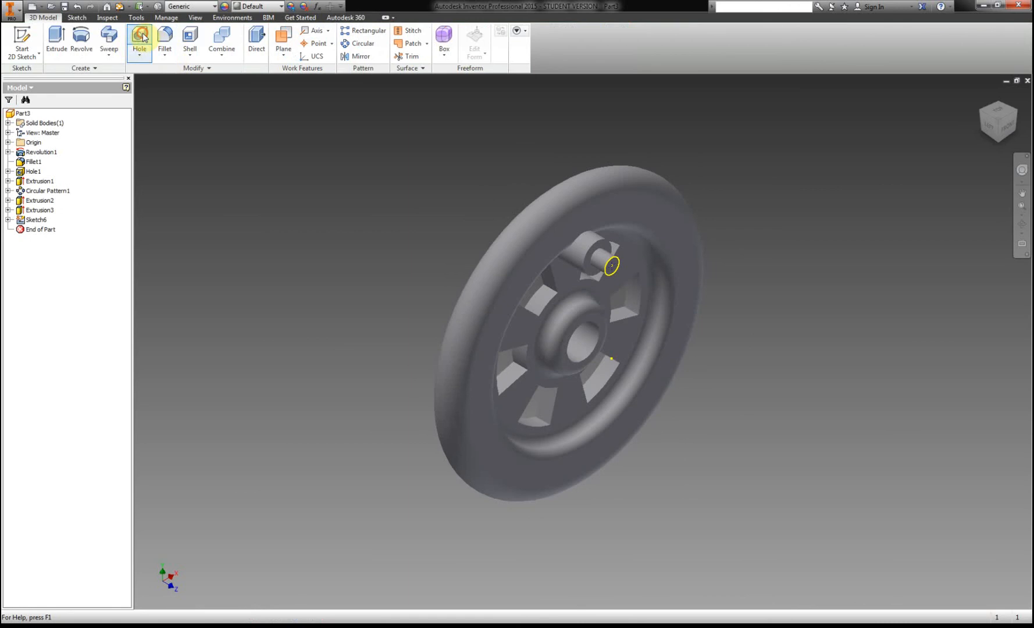
# Step: Create a drilled hole at the small pin's center point with a 0.0625 in diameter and a 0.25 in depth, using Distance termination
pyautogui.click(140, 37)
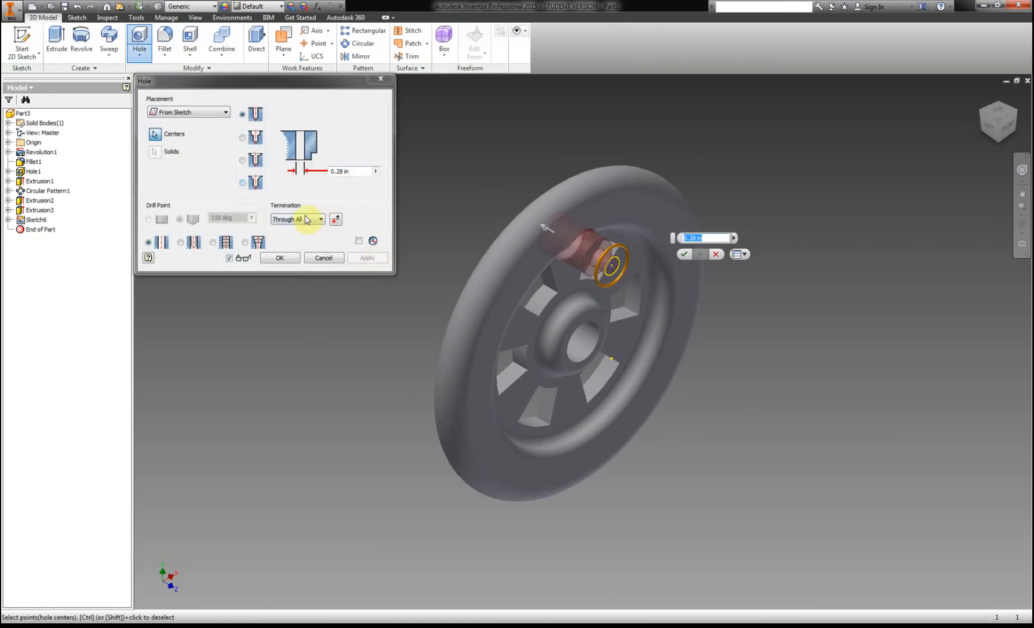
pyautogui.click(303, 219)
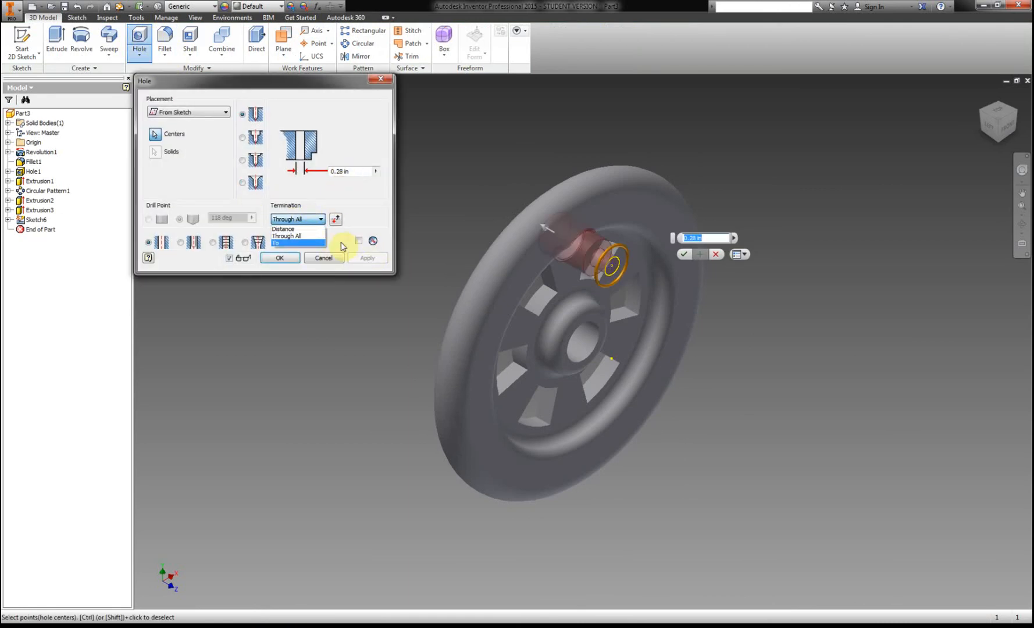
pyautogui.click(284, 229)
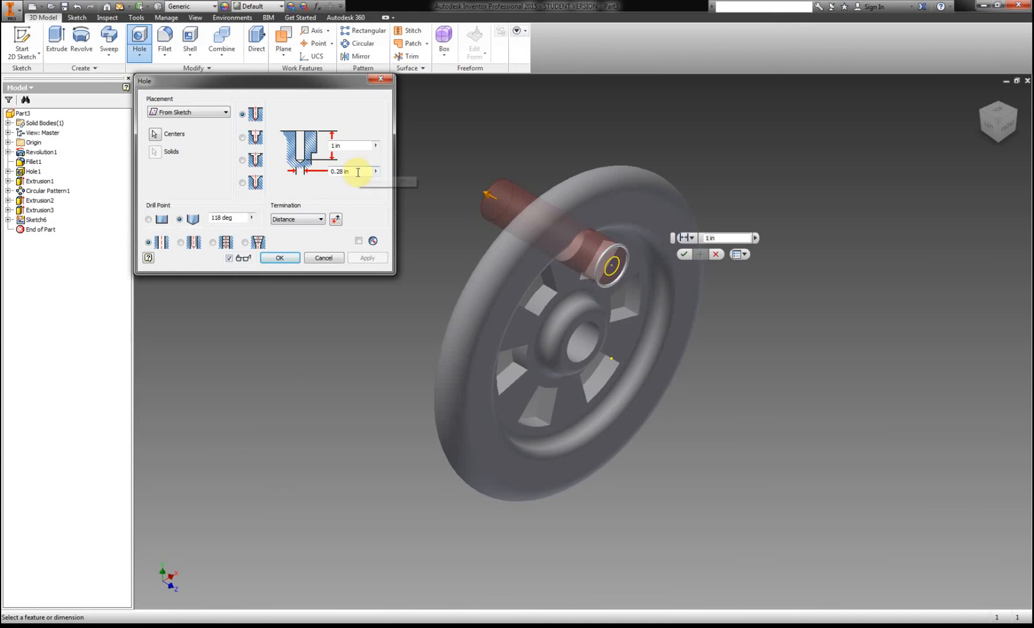
pyautogui.click(358, 171)
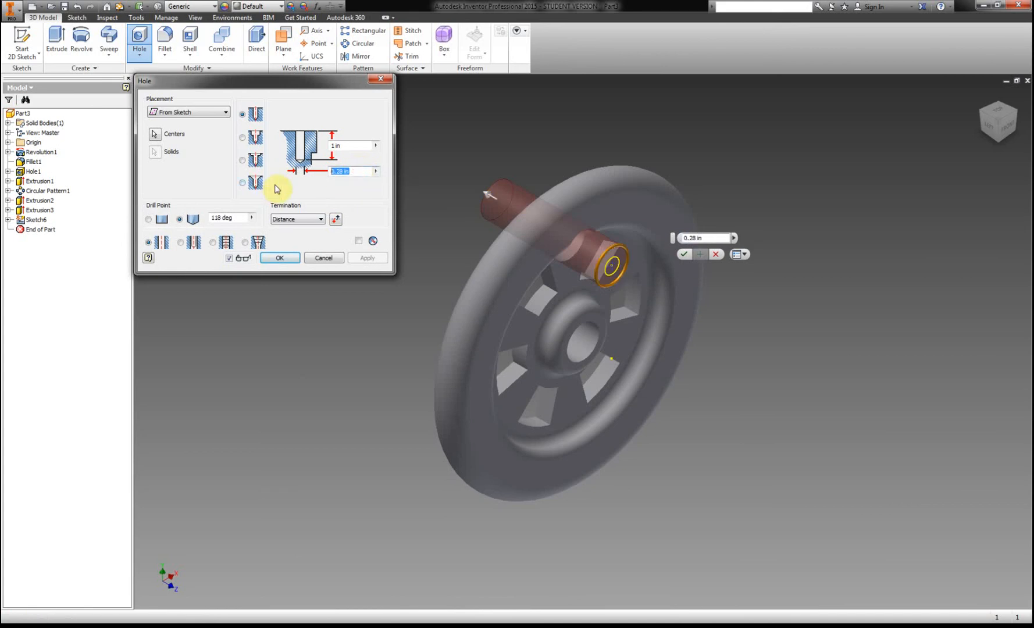
pyautogui.write('.0625')
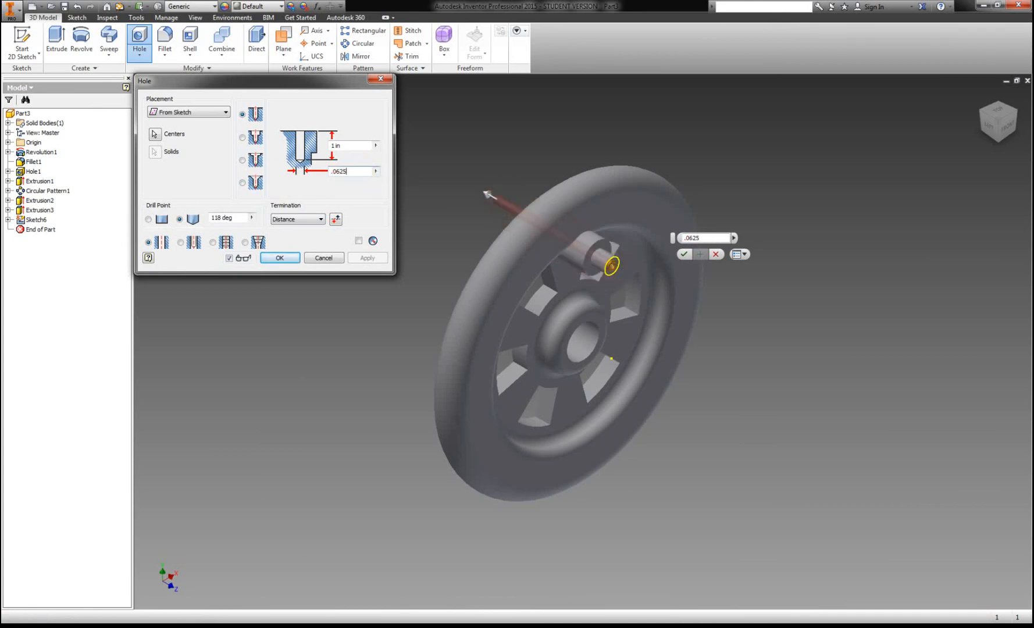
pyautogui.click(343, 146)
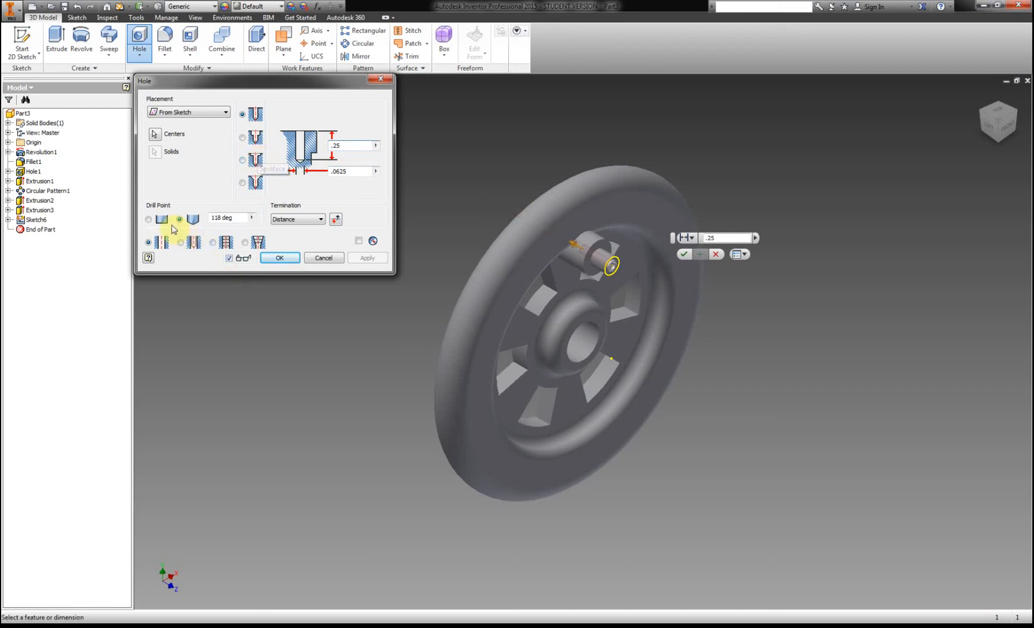
pyautogui.click(288, 259)
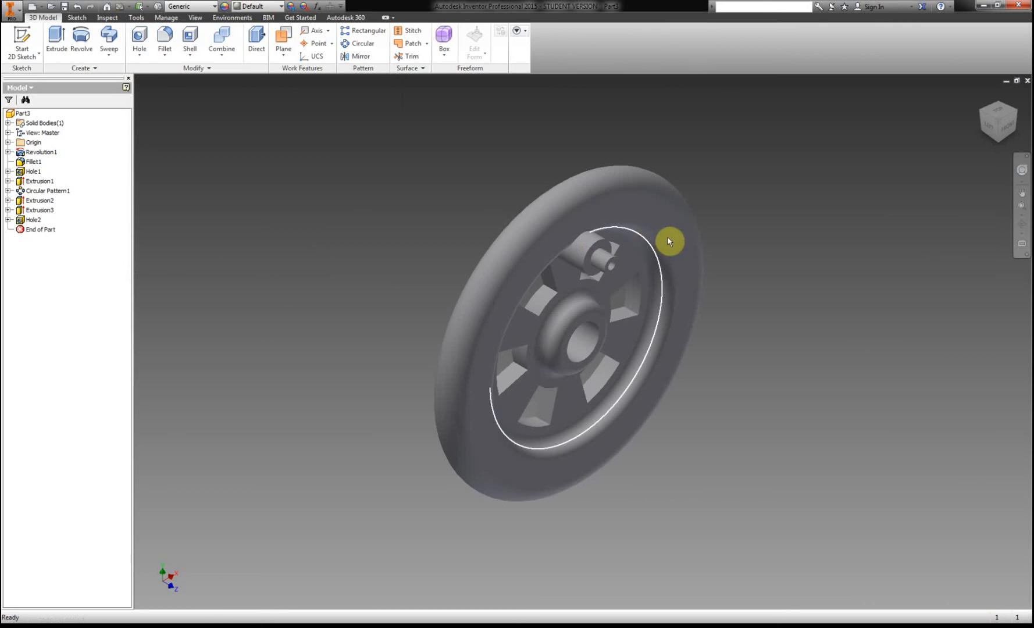
pyautogui.click(983, 99)
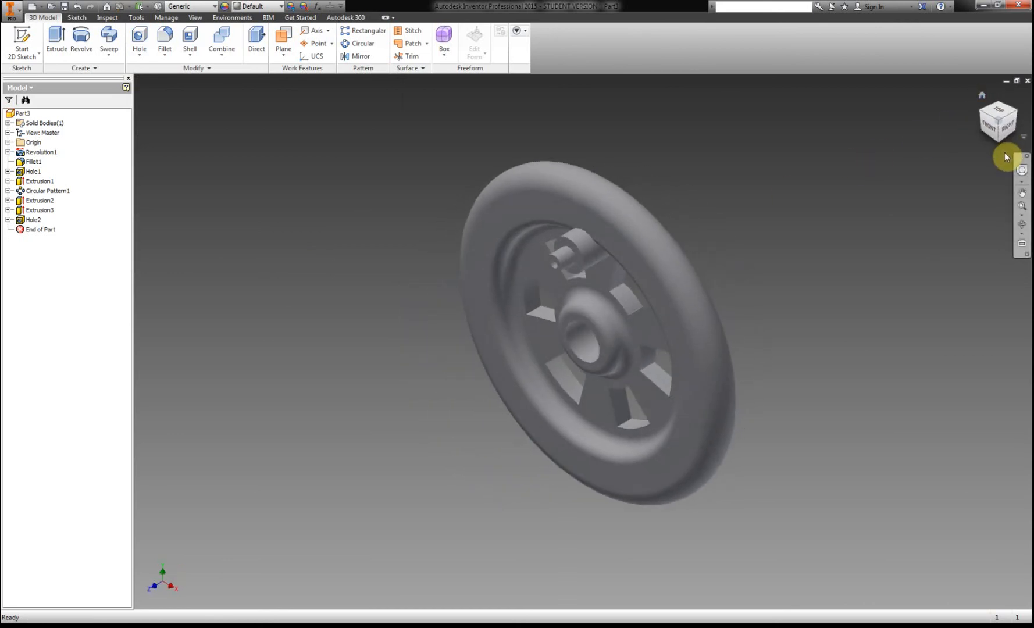